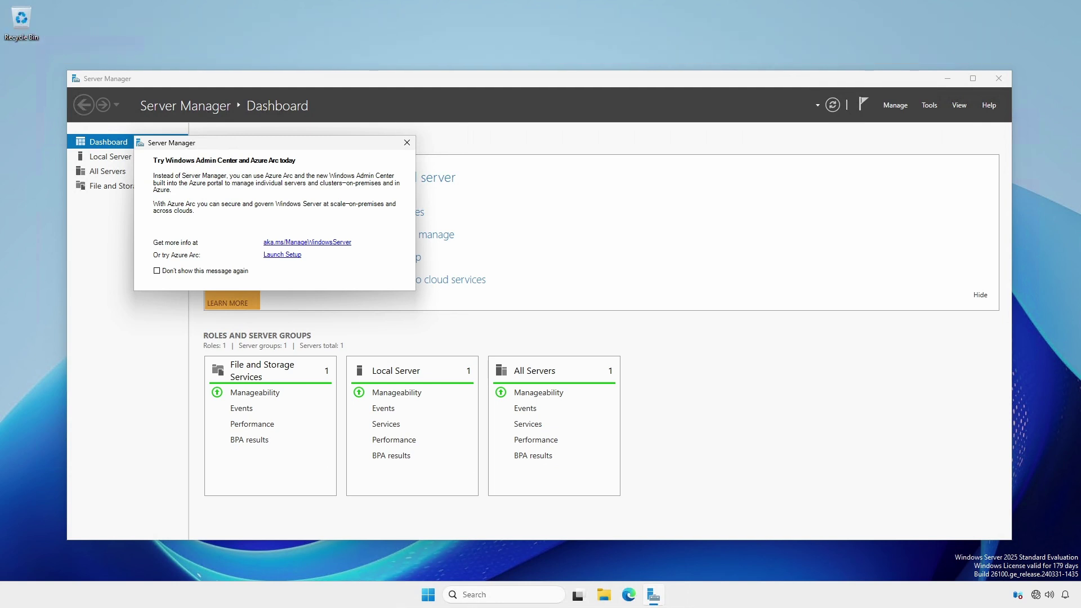
# Dismiss the Windows Admin Center prompt, open Local Server, and set the time zone to Eastern Time (US & Canada)
pyautogui.click(407, 142)
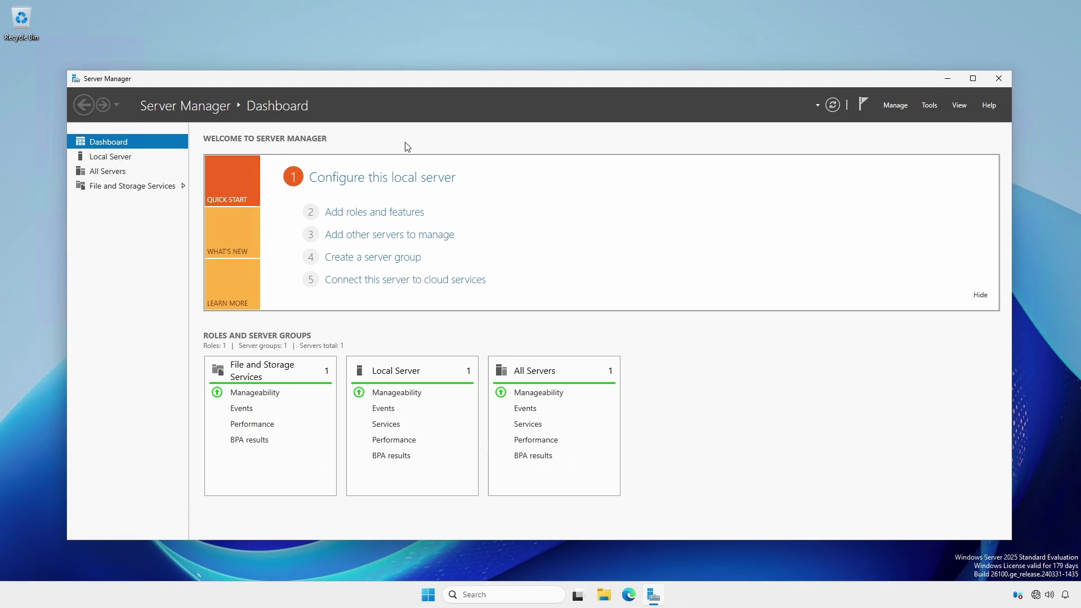
pyautogui.click(106, 157)
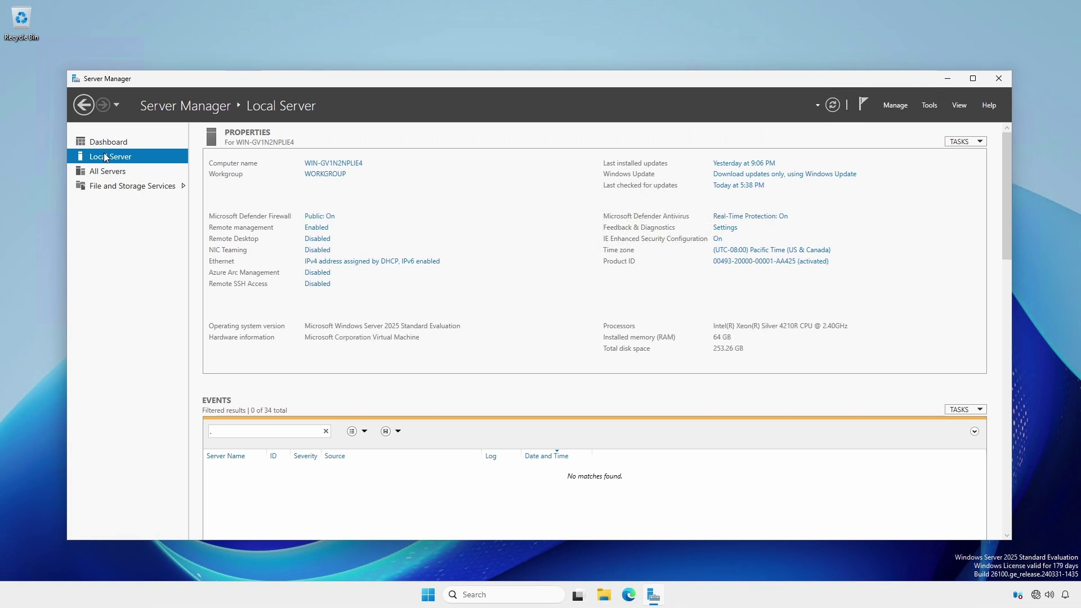
pyautogui.click(766, 255)
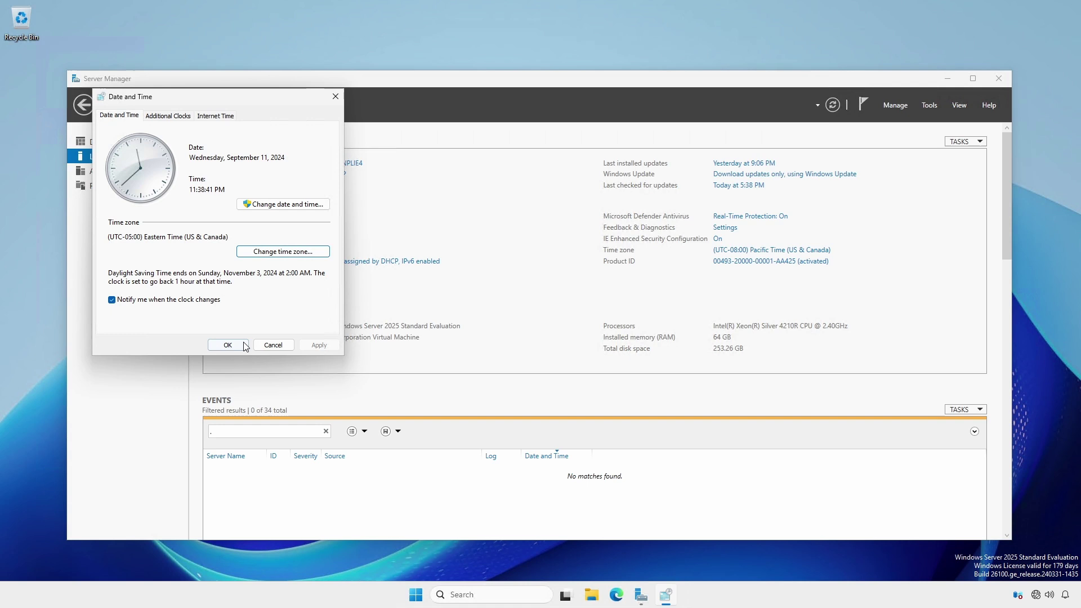
pyautogui.click(227, 344)
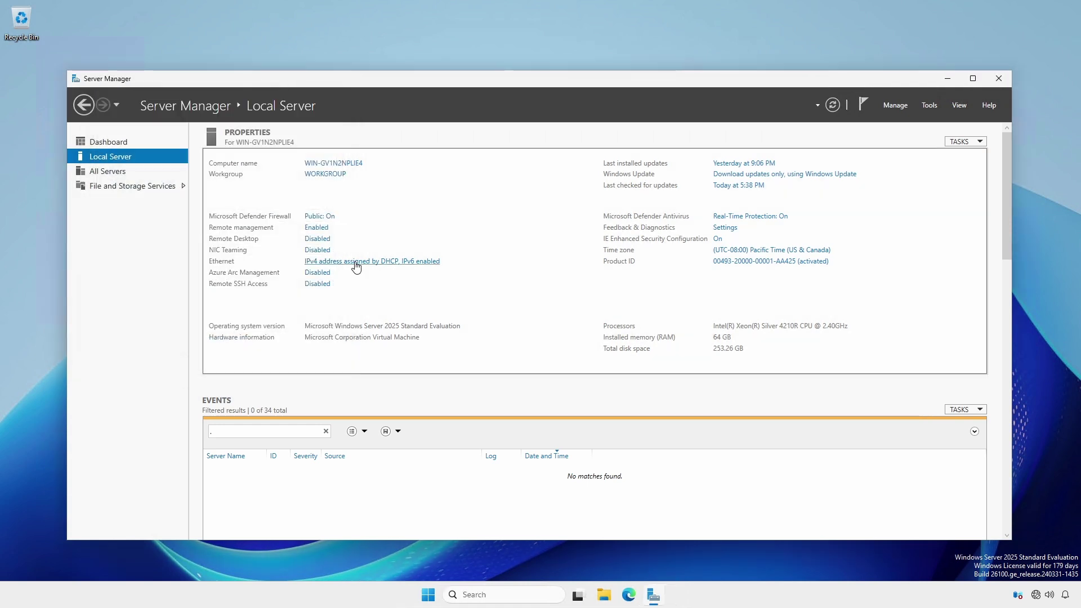
# Give the Ethernet adapter static IPv4 10.94.9.2, mask 255.255.255.0, gateway 10.94.9.1 and DNS 8.8.8.8
pyautogui.click(355, 263)
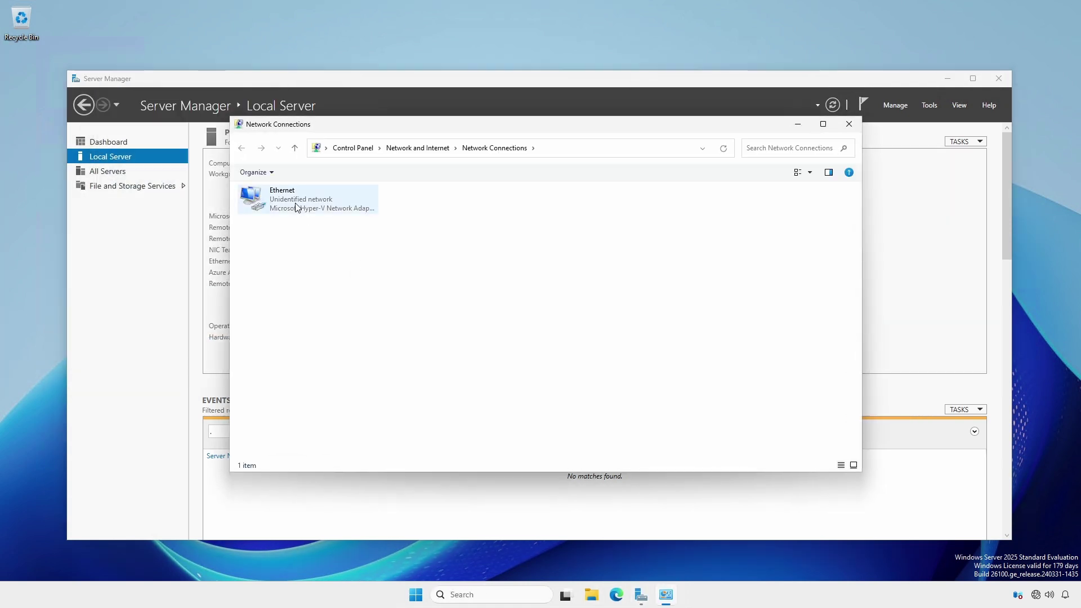
pyautogui.rightClick(296, 207)
pyautogui.click(343, 310)
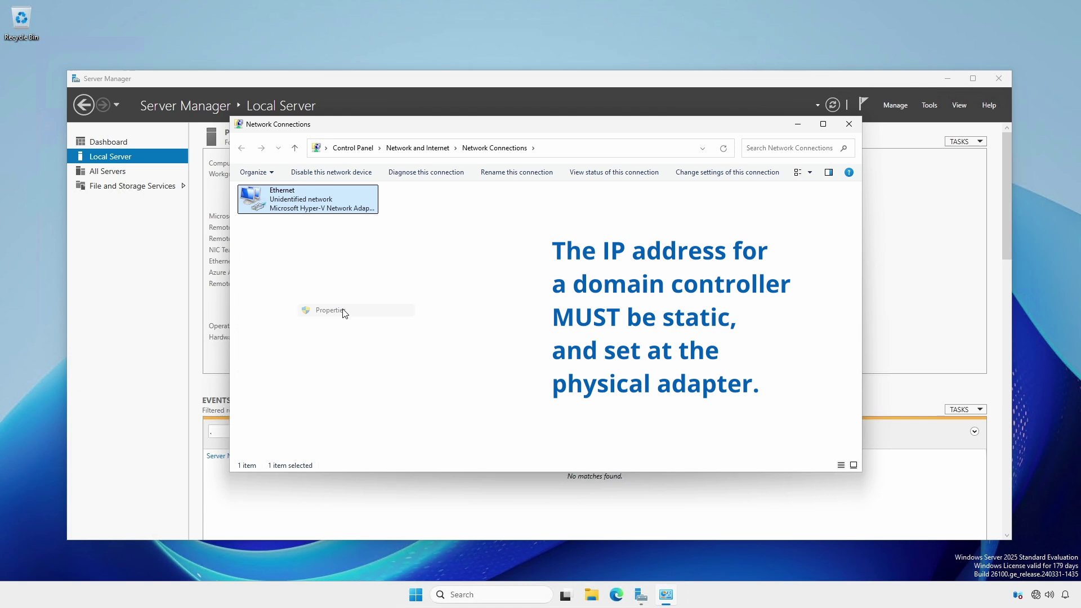
pyautogui.click(353, 302)
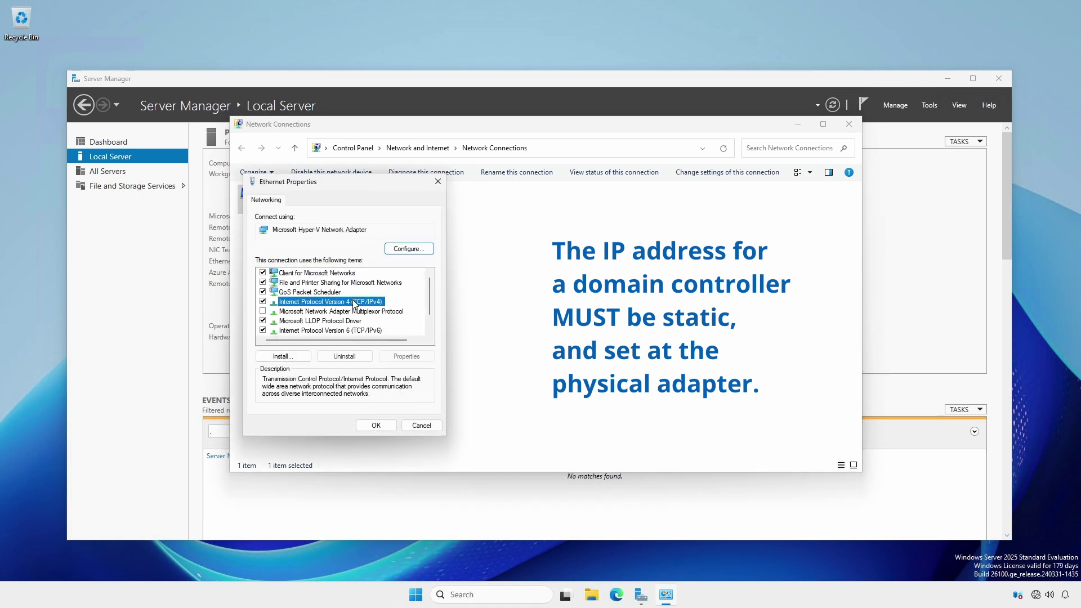
pyautogui.click(407, 356)
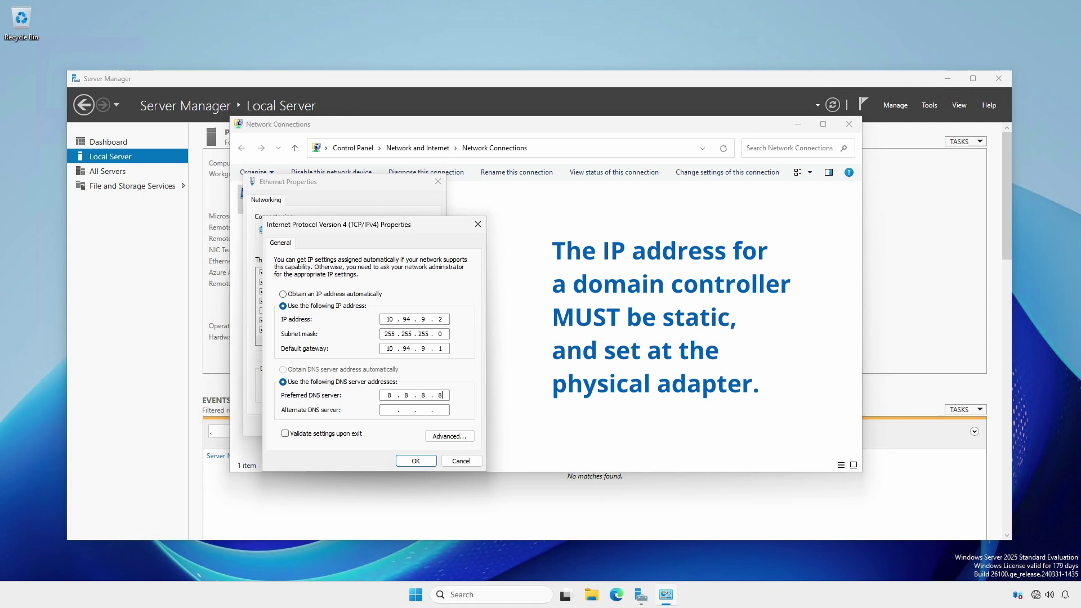
pyautogui.click(415, 461)
pyautogui.click(377, 426)
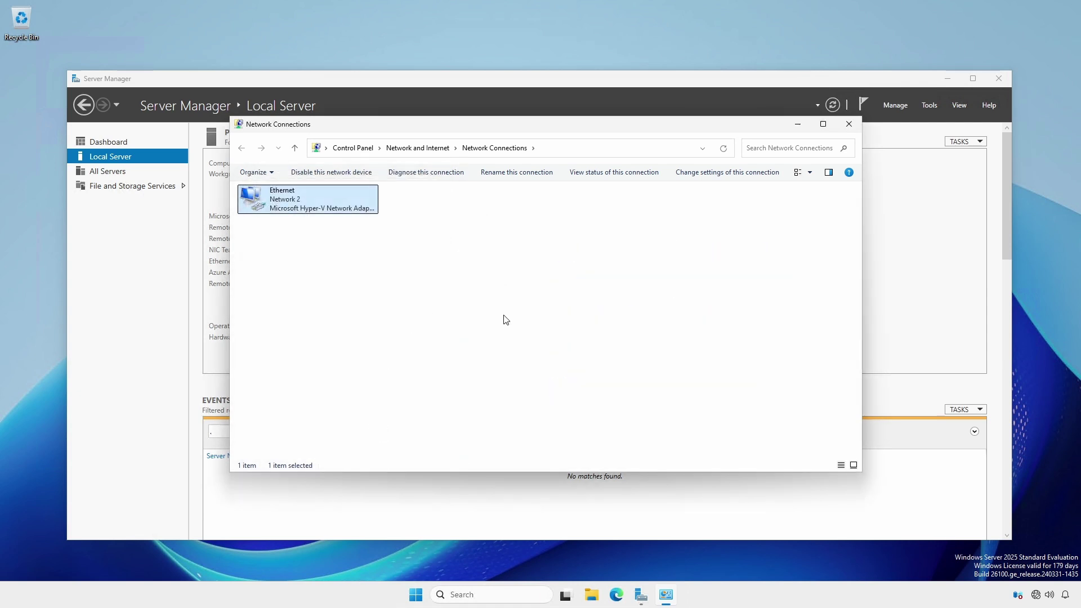
pyautogui.click(849, 125)
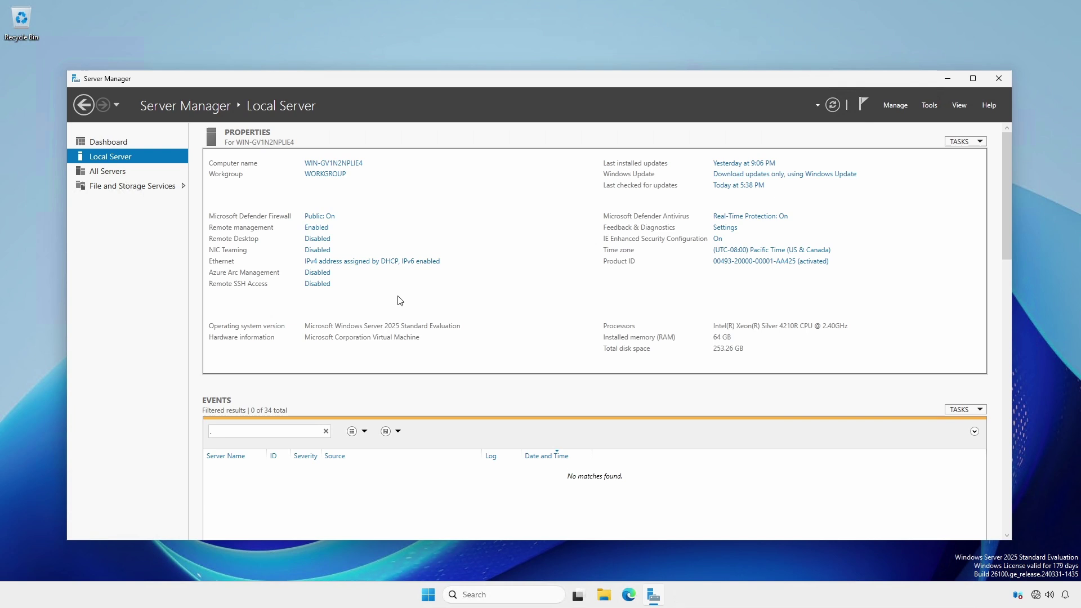
# Rename the computer to HT-DC1 and restart the server to apply the change
pyautogui.click(317, 285)
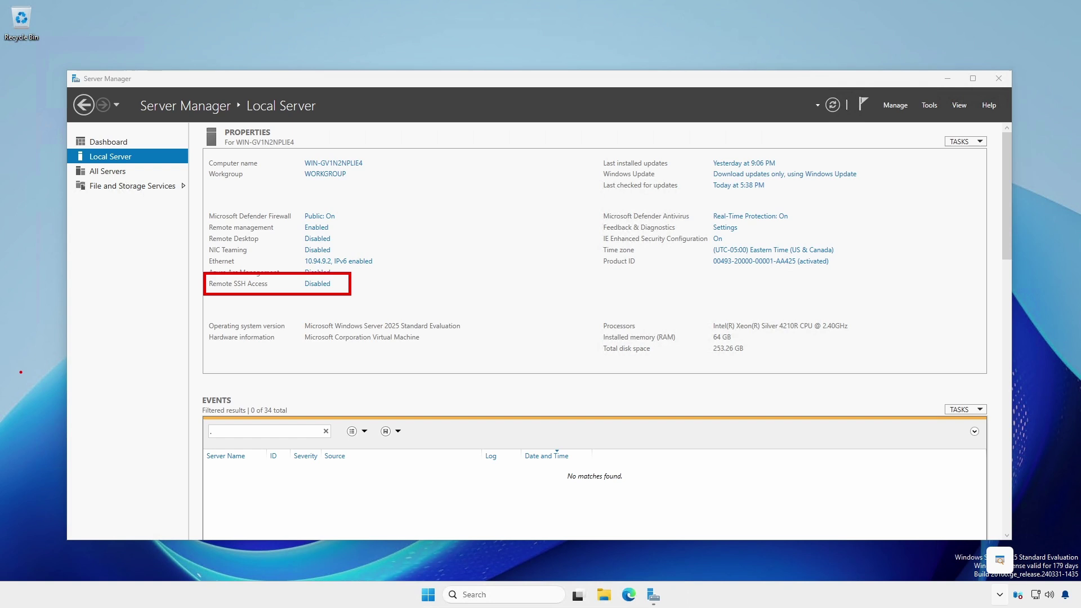
pyautogui.press('Escape')
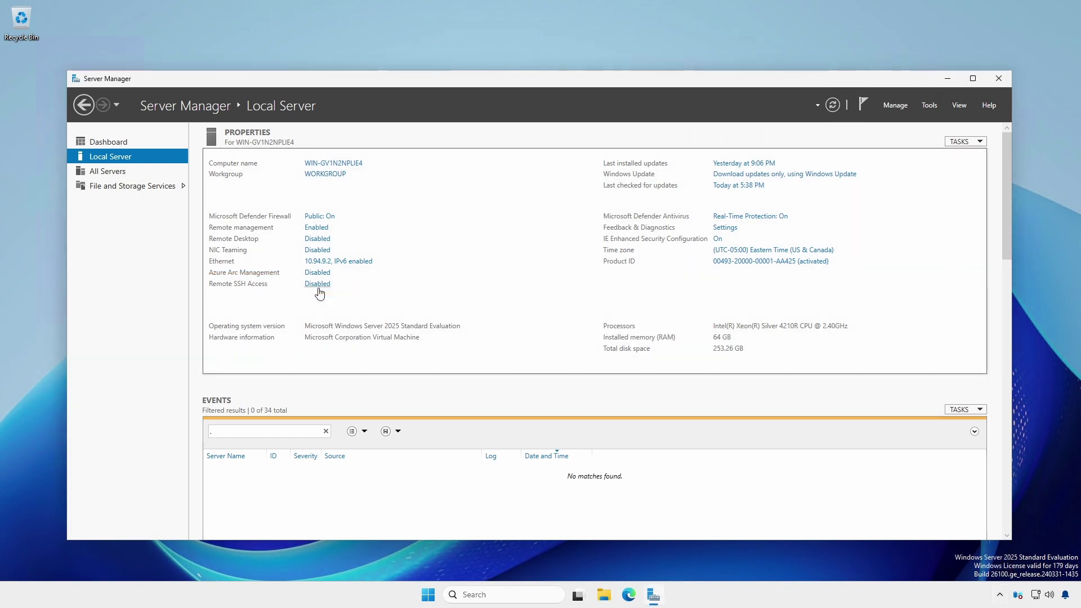
pyautogui.click(324, 176)
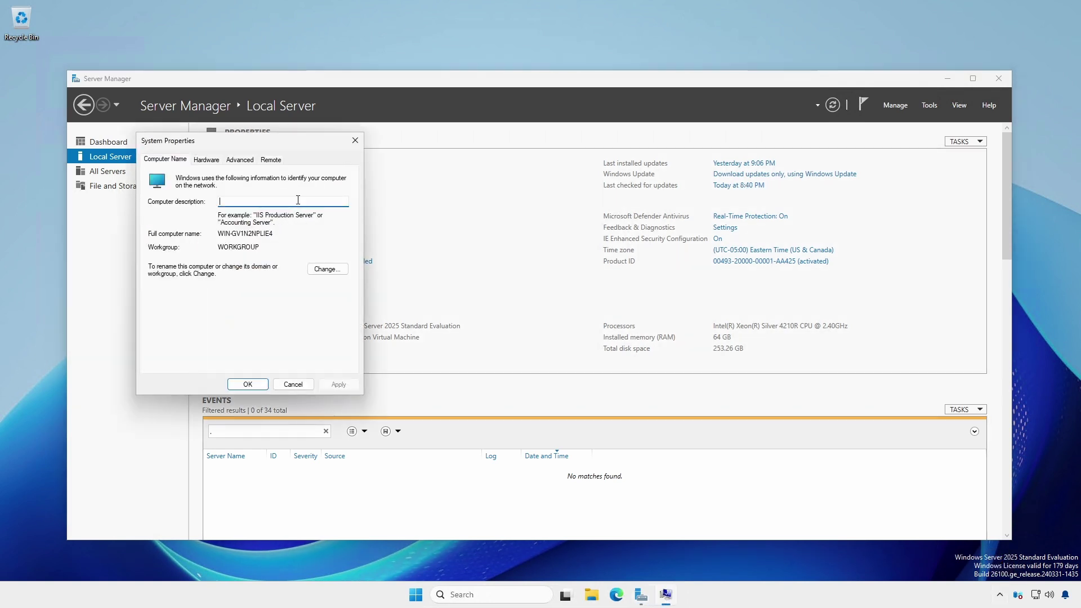
pyautogui.click(327, 270)
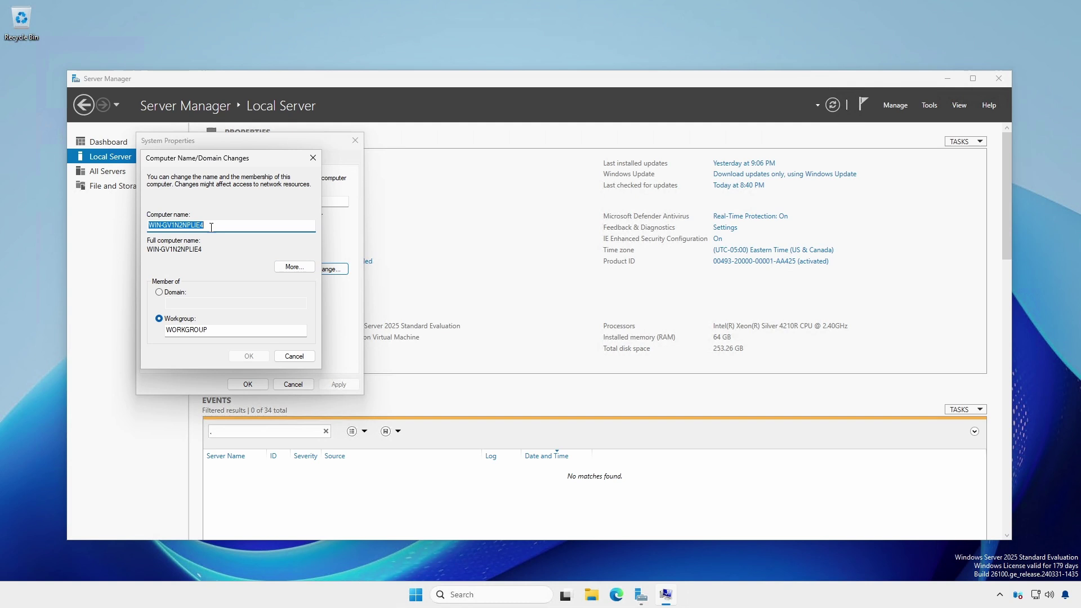
pyautogui.write('HT-DC1')
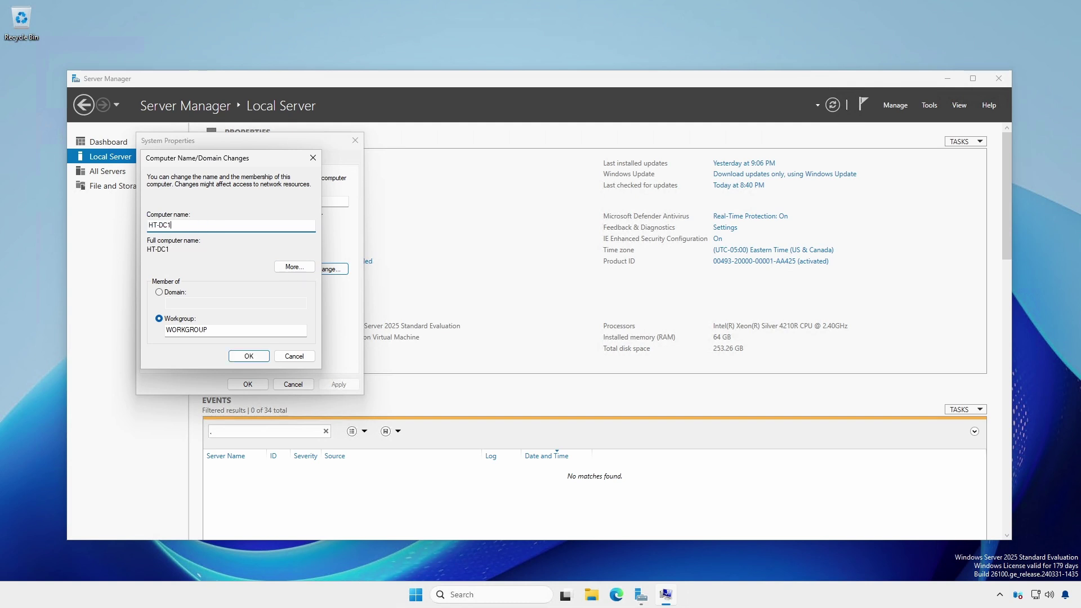
pyautogui.click(251, 355)
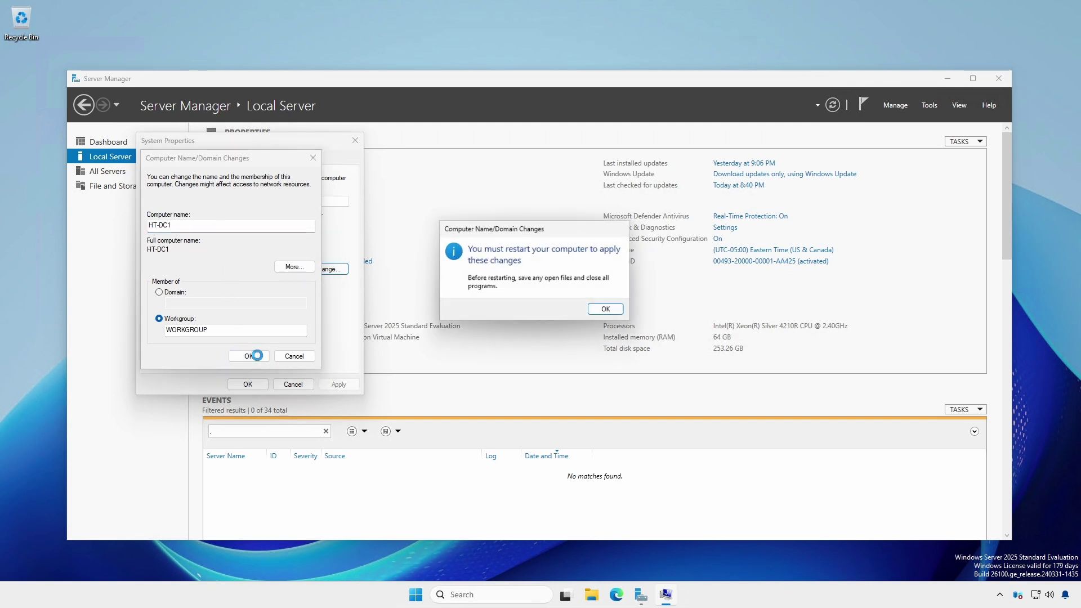
pyautogui.click(611, 311)
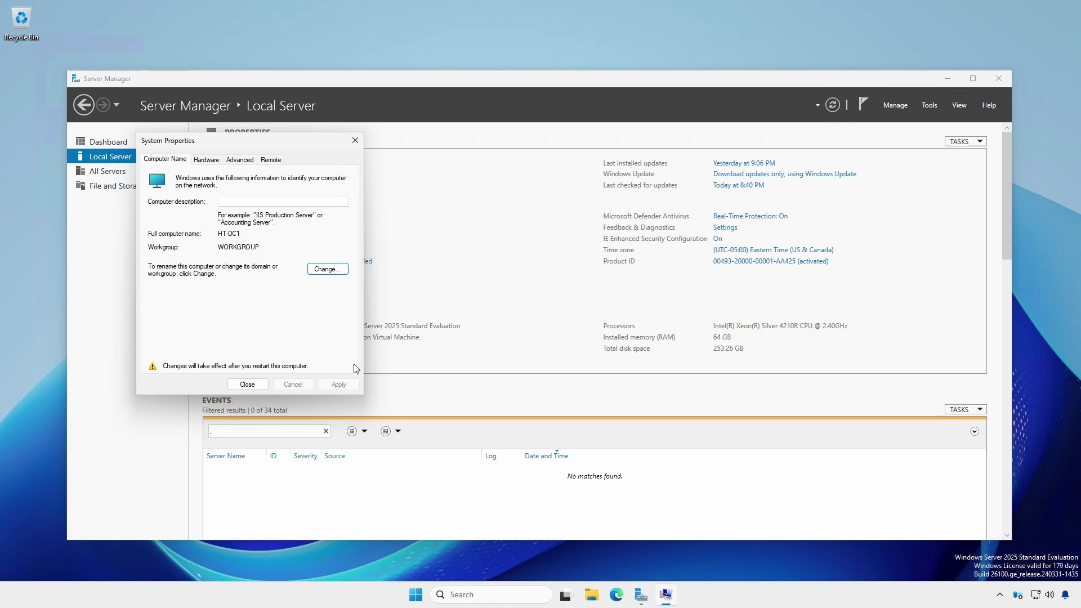
pyautogui.click(249, 383)
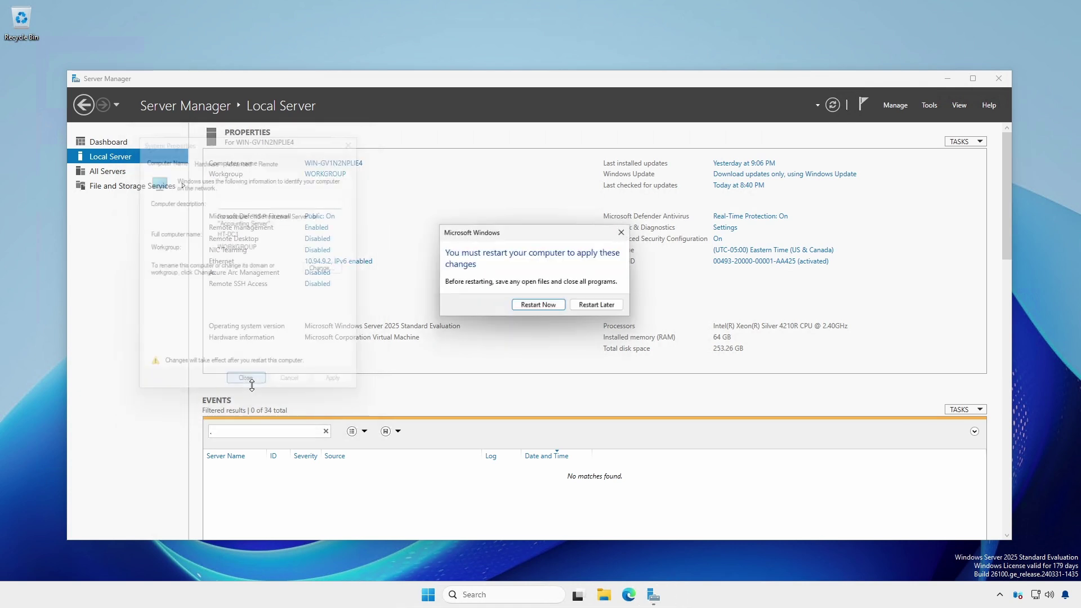
pyautogui.click(539, 306)
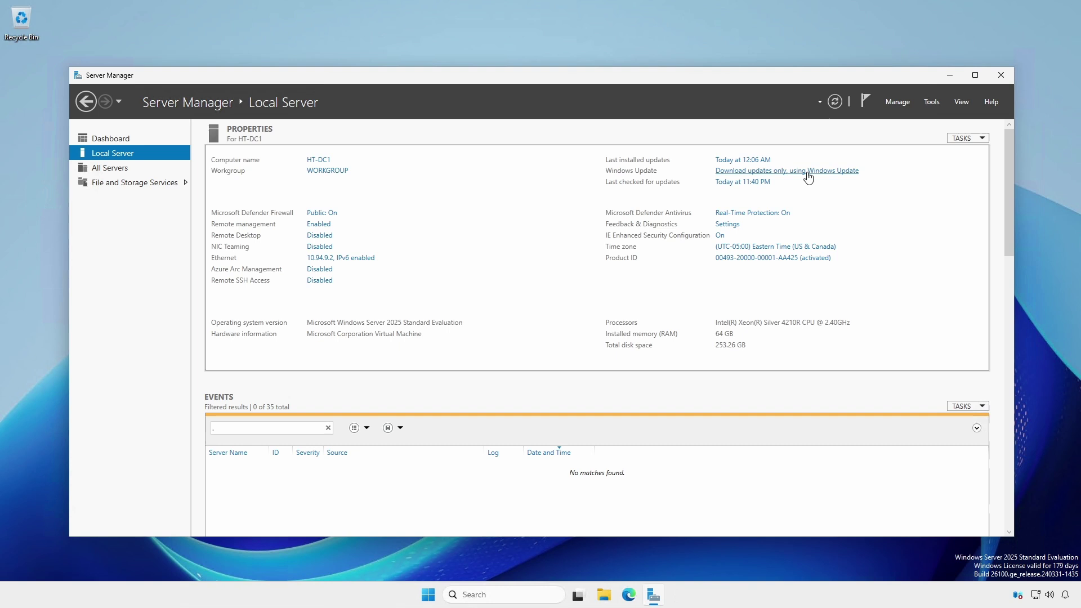
# Install both Microsoft Defender updates from Windows Update, then return to the Server Manager Dashboard
pyautogui.click(808, 170)
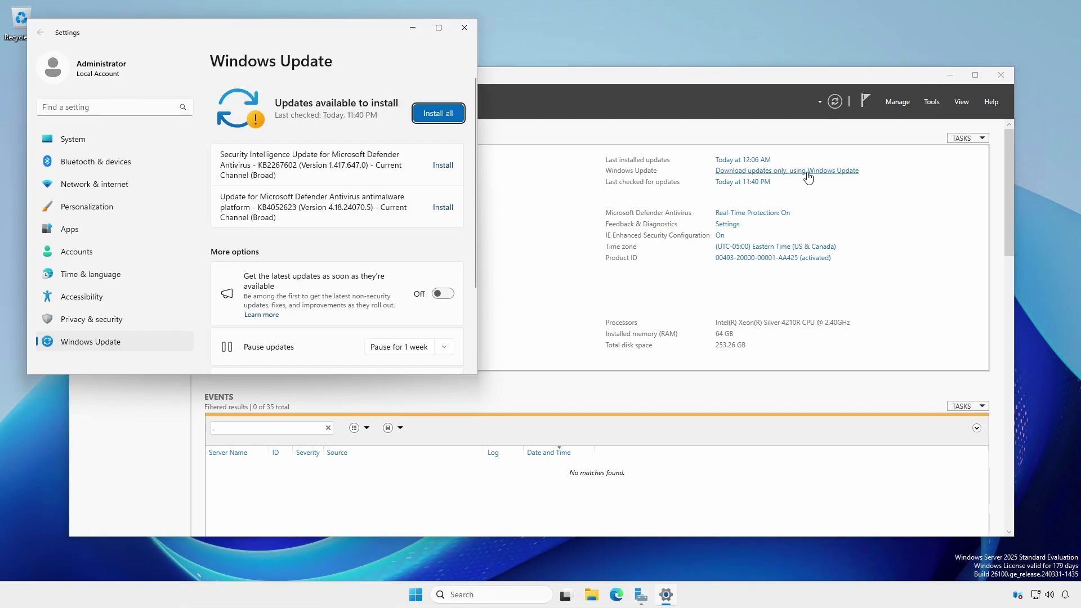
pyautogui.click(438, 114)
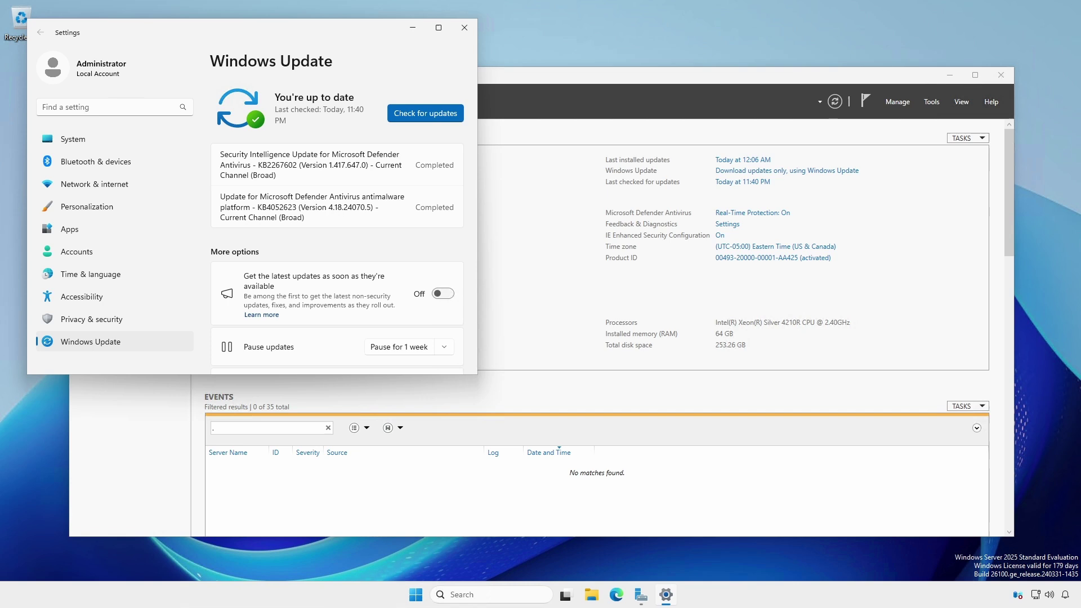
pyautogui.click(464, 27)
pyautogui.click(110, 141)
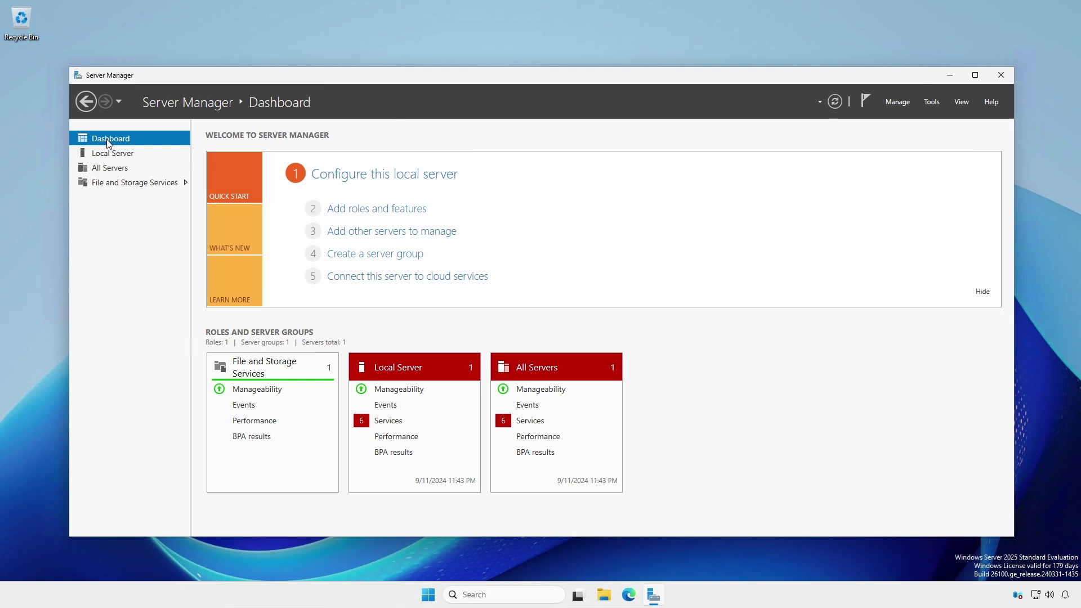
# Install the Active Directory Domain Services role and its required management tools through the Add Roles and Features Wizard
pyautogui.click(397, 210)
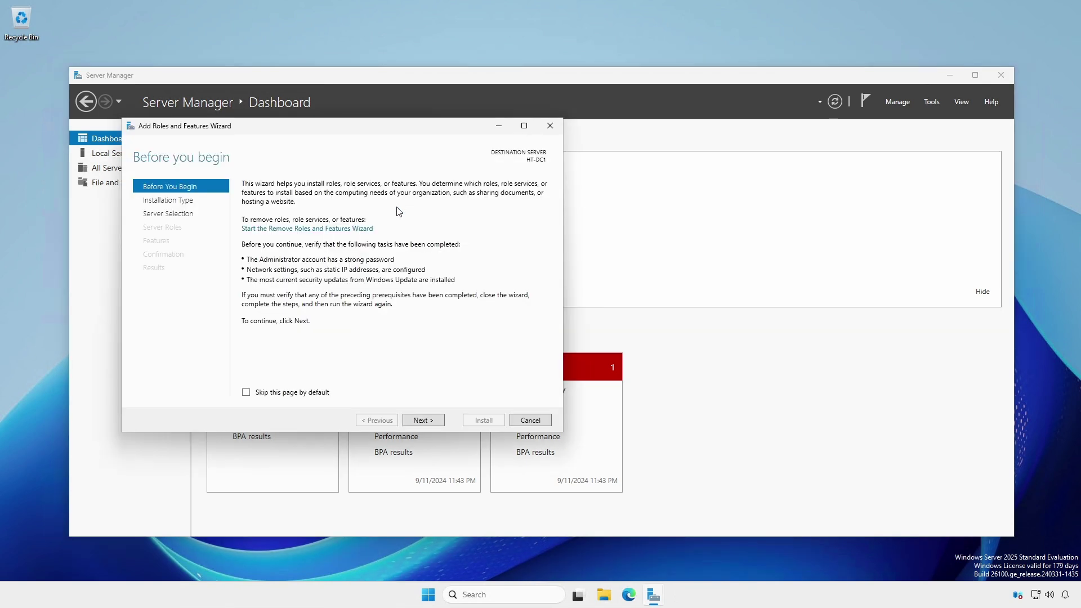
pyautogui.click(188, 203)
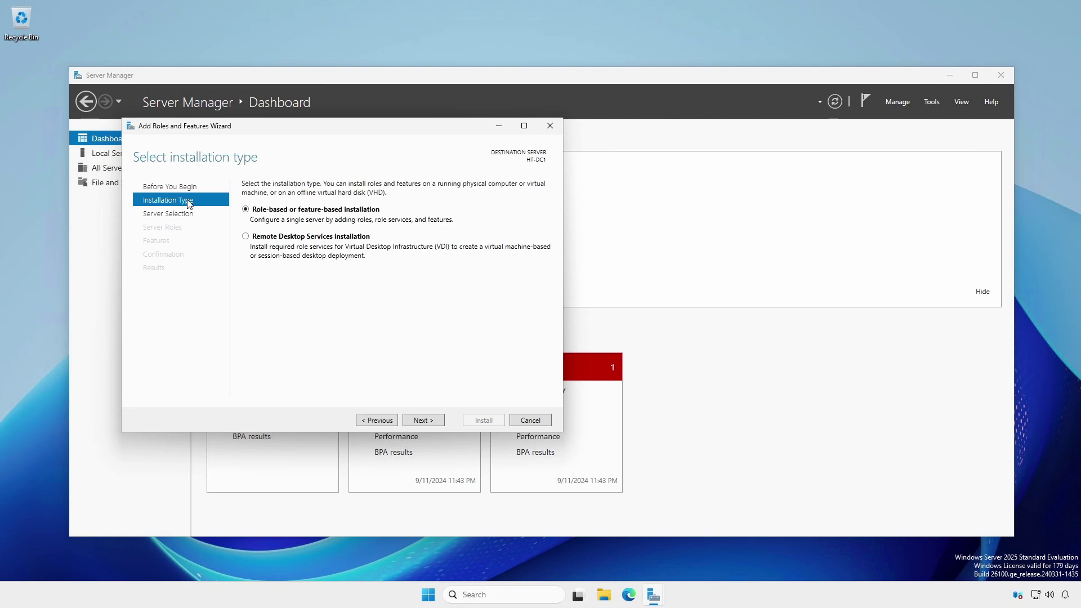
pyautogui.click(186, 215)
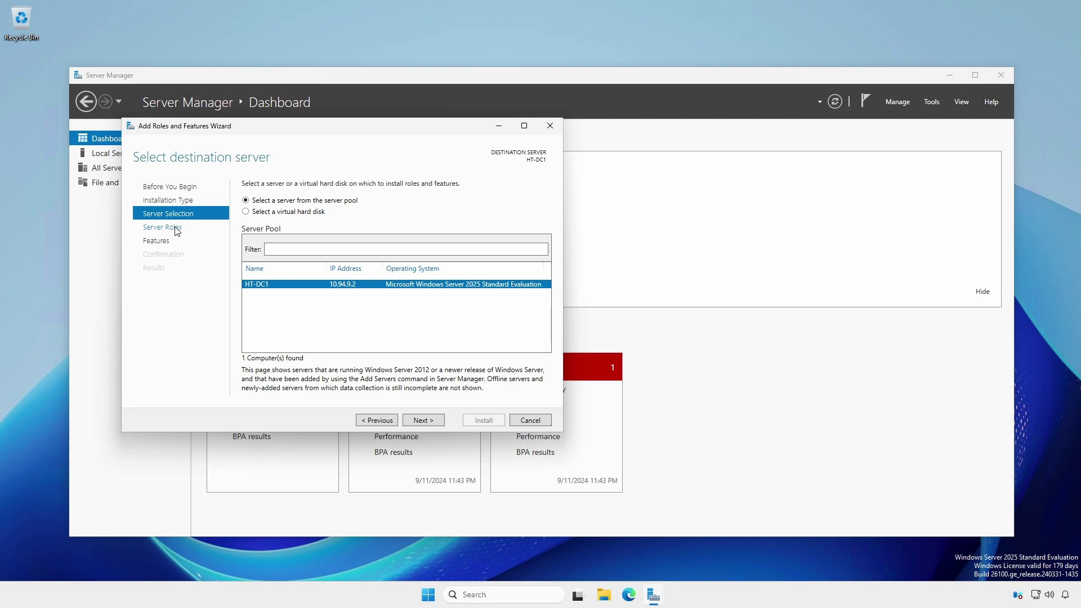
pyautogui.click(176, 228)
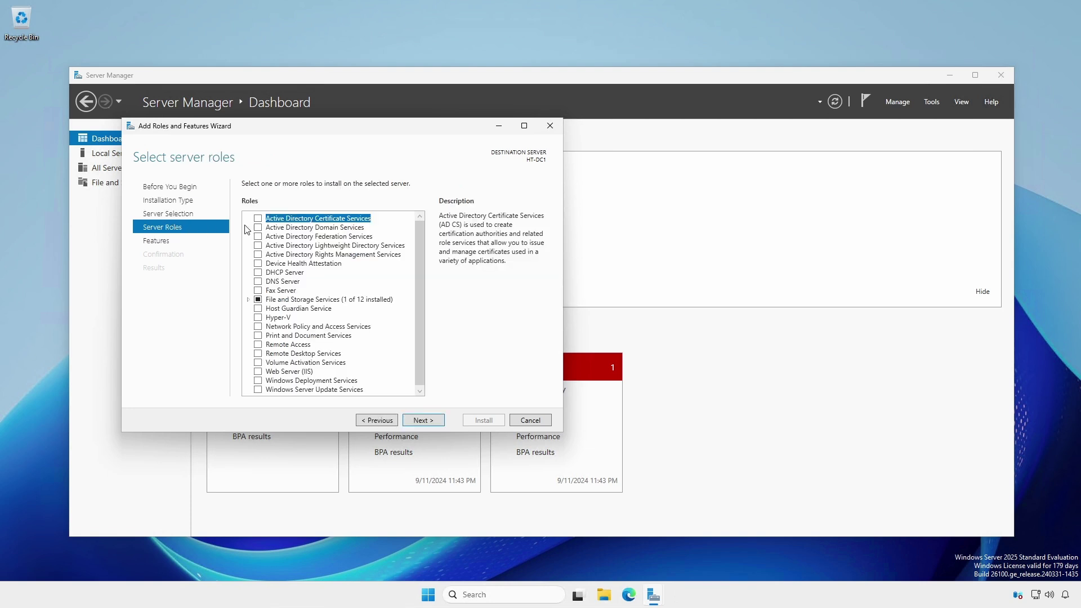
pyautogui.click(259, 227)
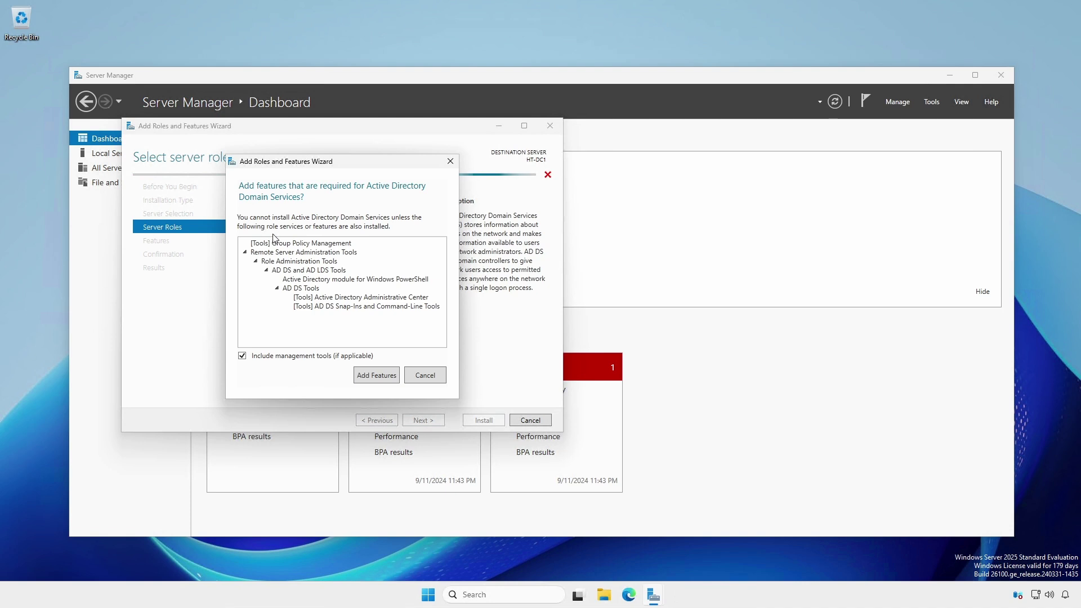
pyautogui.click(380, 377)
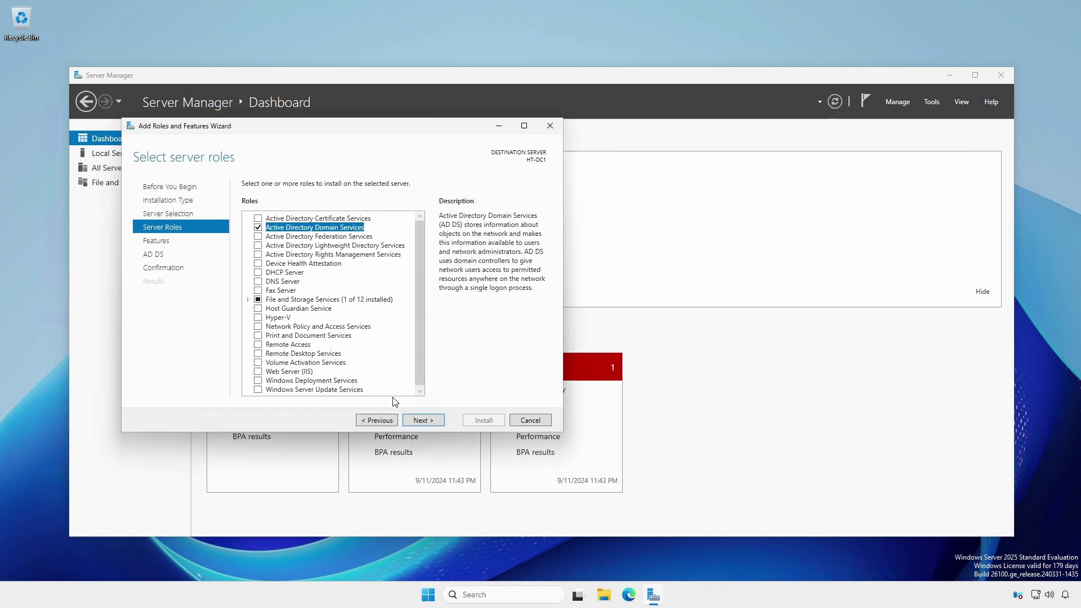
pyautogui.click(422, 420)
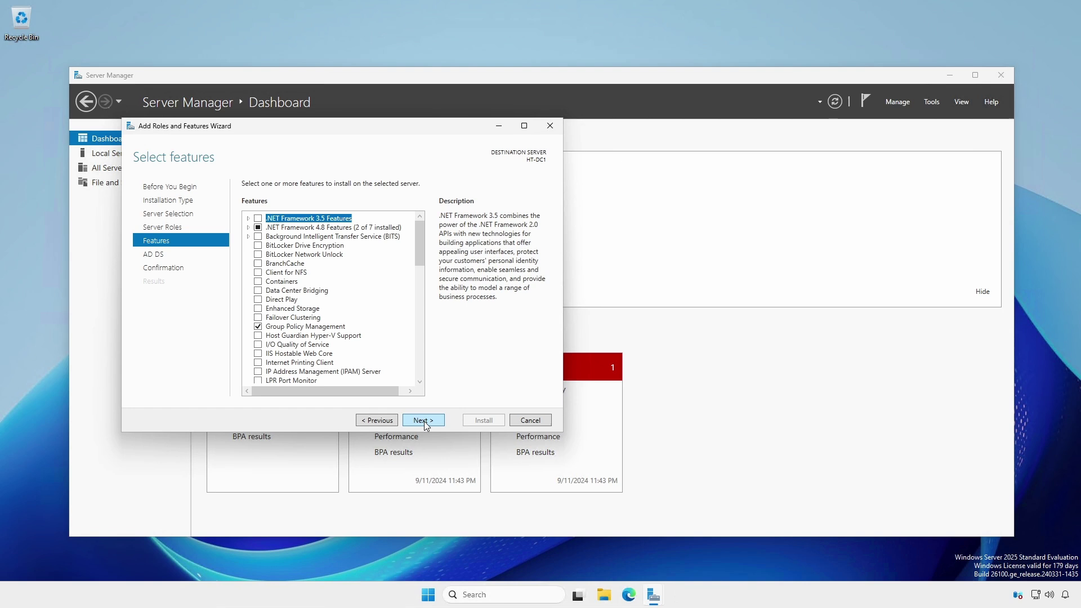
pyautogui.click(424, 421)
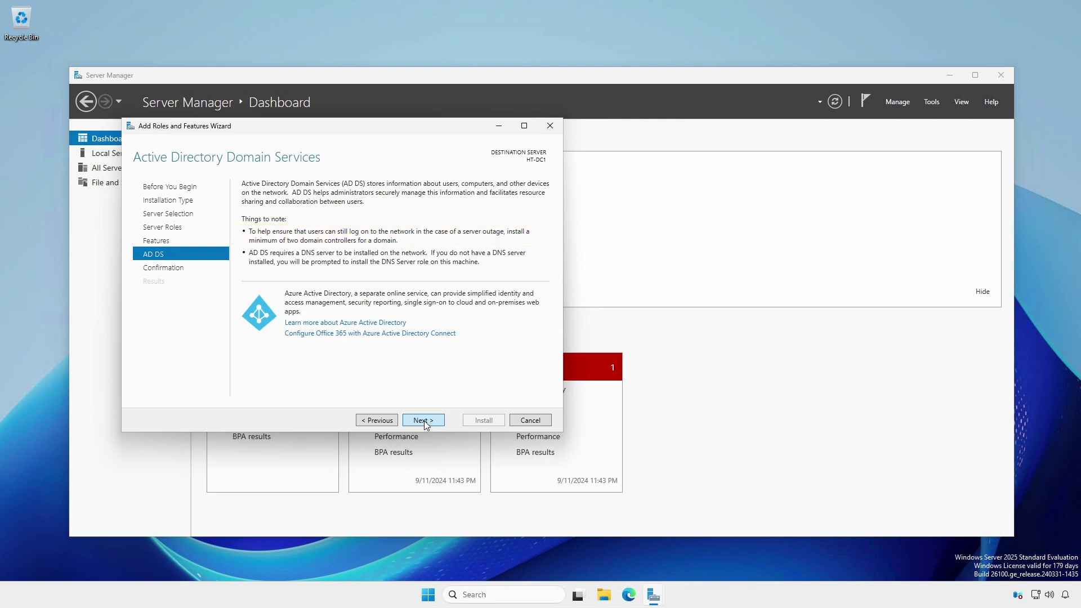
pyautogui.click(425, 422)
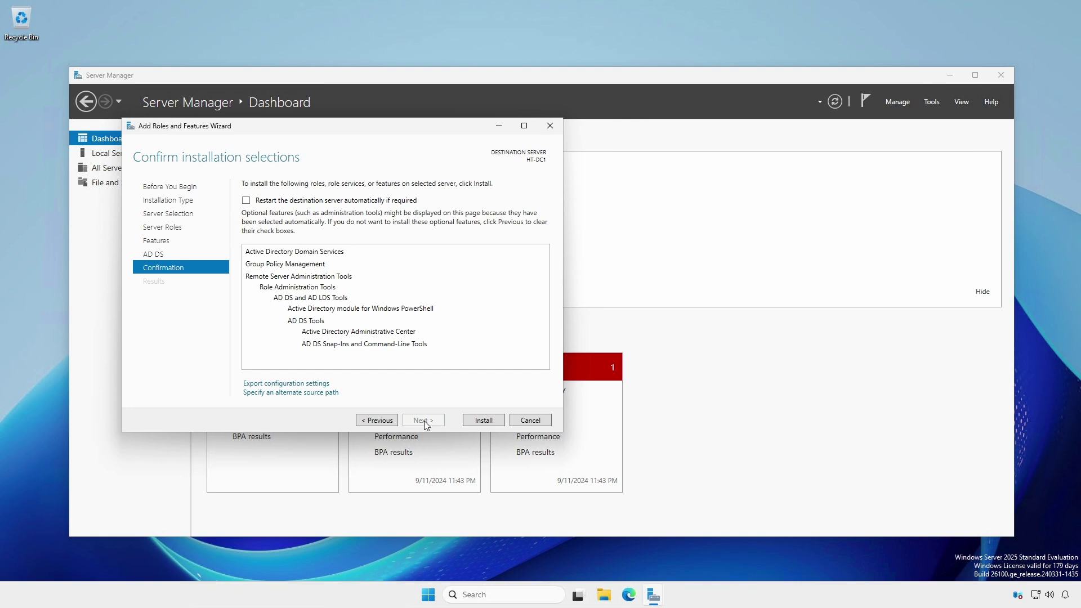
pyautogui.click(481, 417)
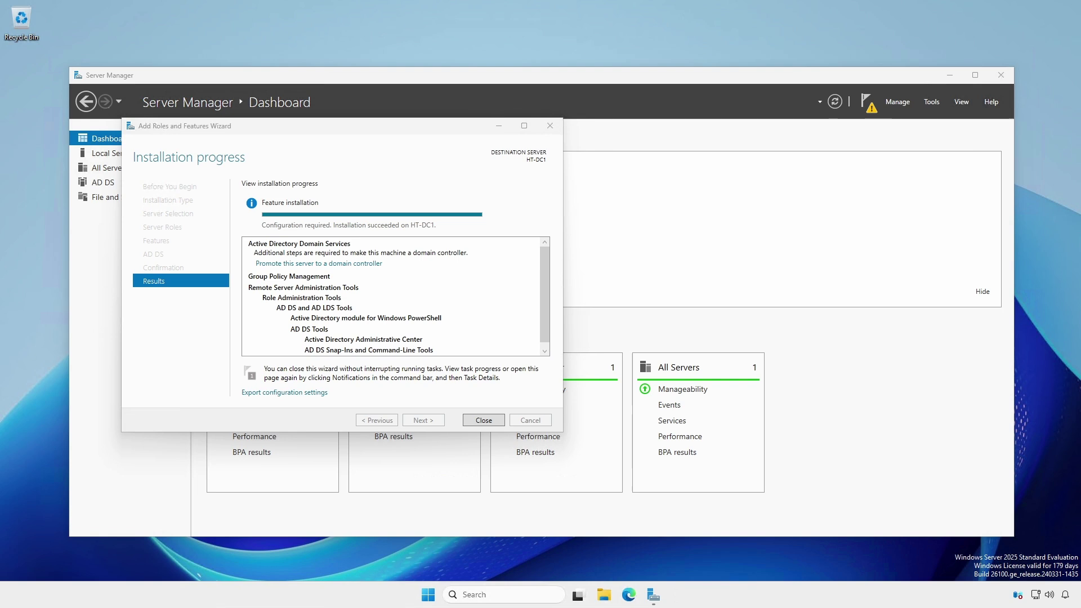
pyautogui.click(483, 420)
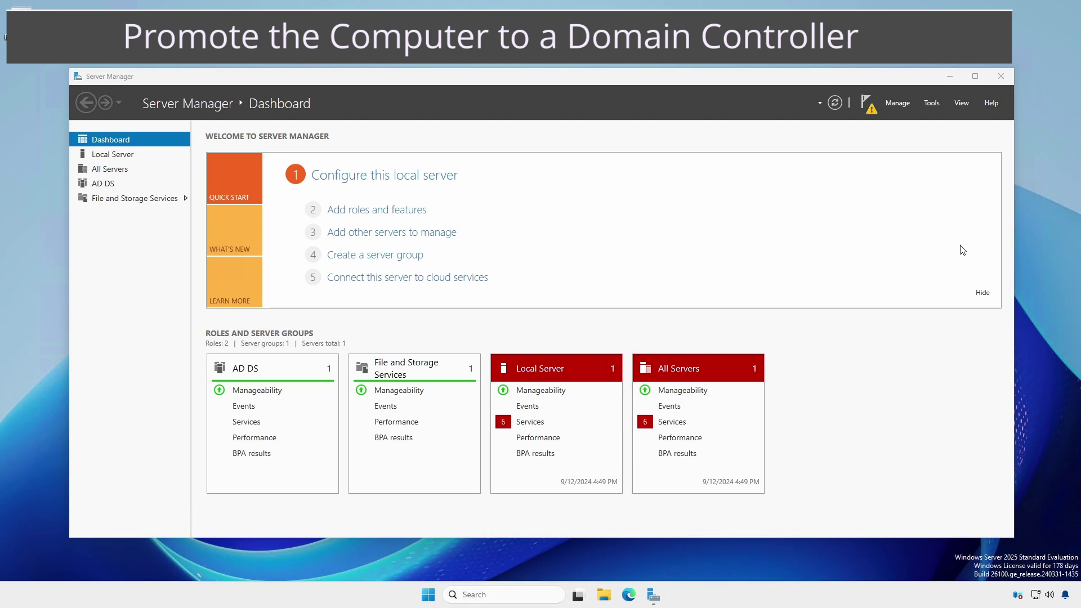
# Start the domain controller promotion and create a new forest with root domain hawktips.it
pyautogui.click(873, 112)
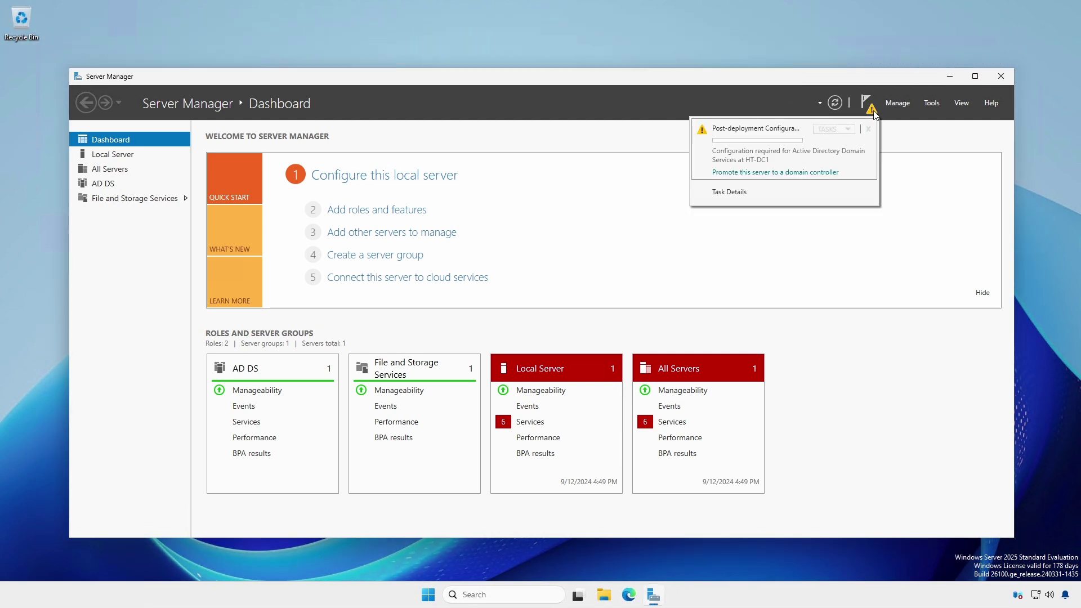
pyautogui.click(824, 173)
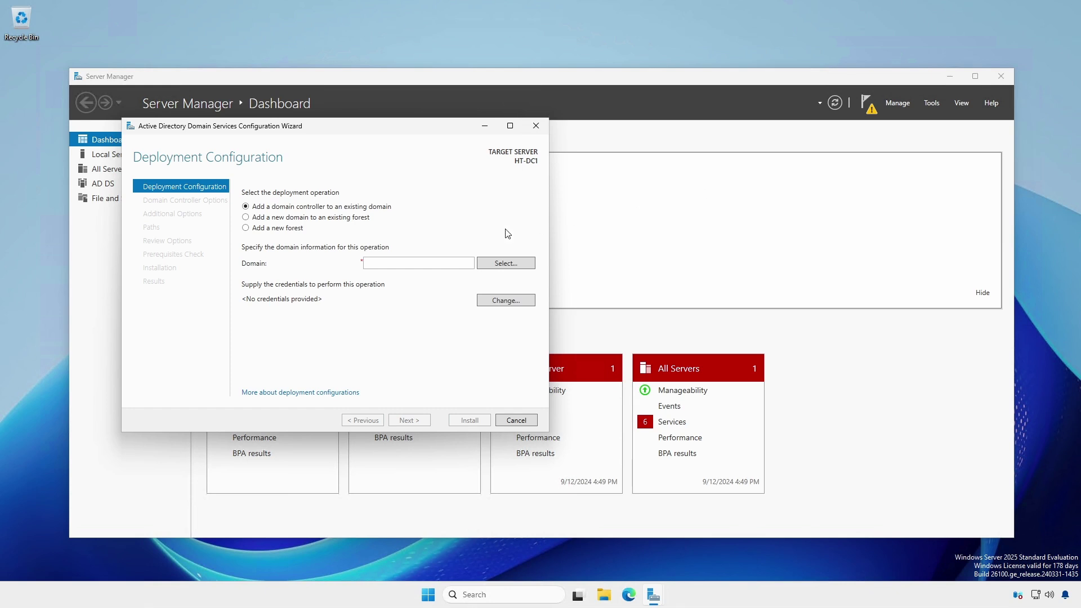
pyautogui.click(292, 230)
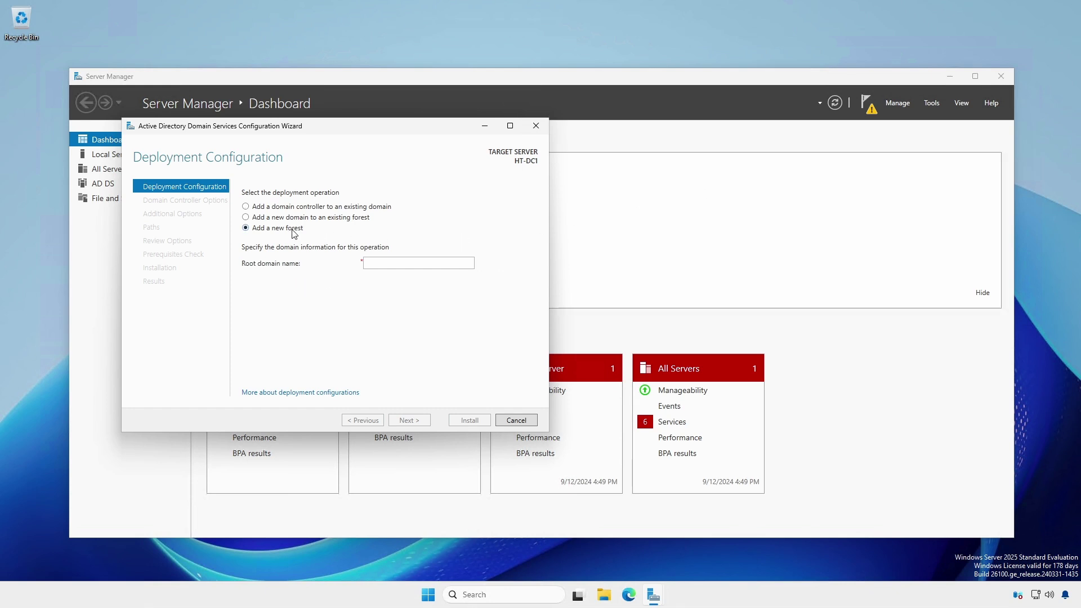
pyautogui.click(379, 262)
pyautogui.write('hawktip')
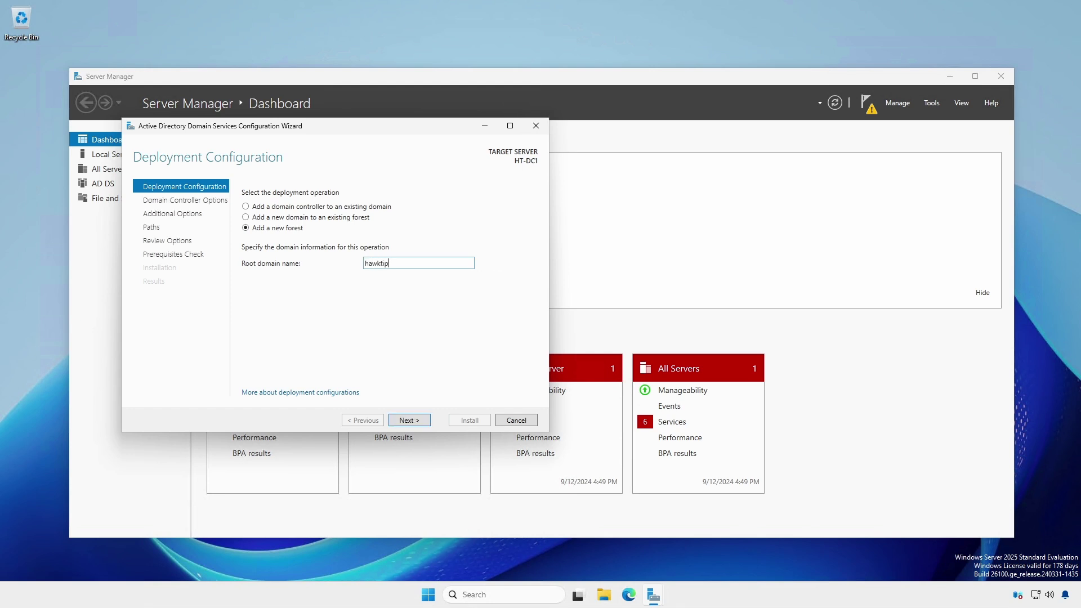
pyautogui.write('s.it')
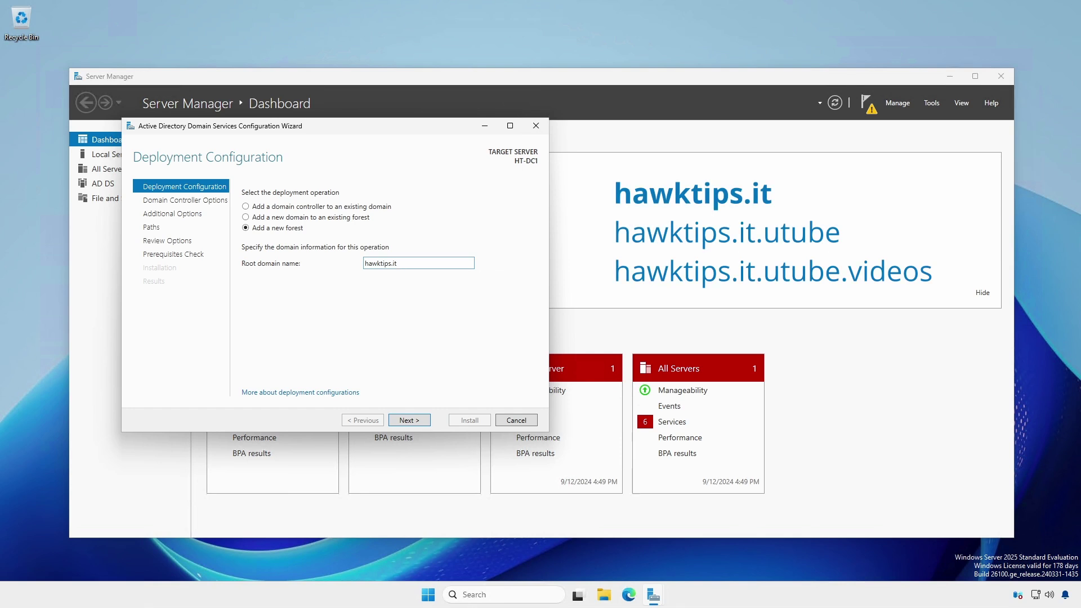
pyautogui.click(417, 423)
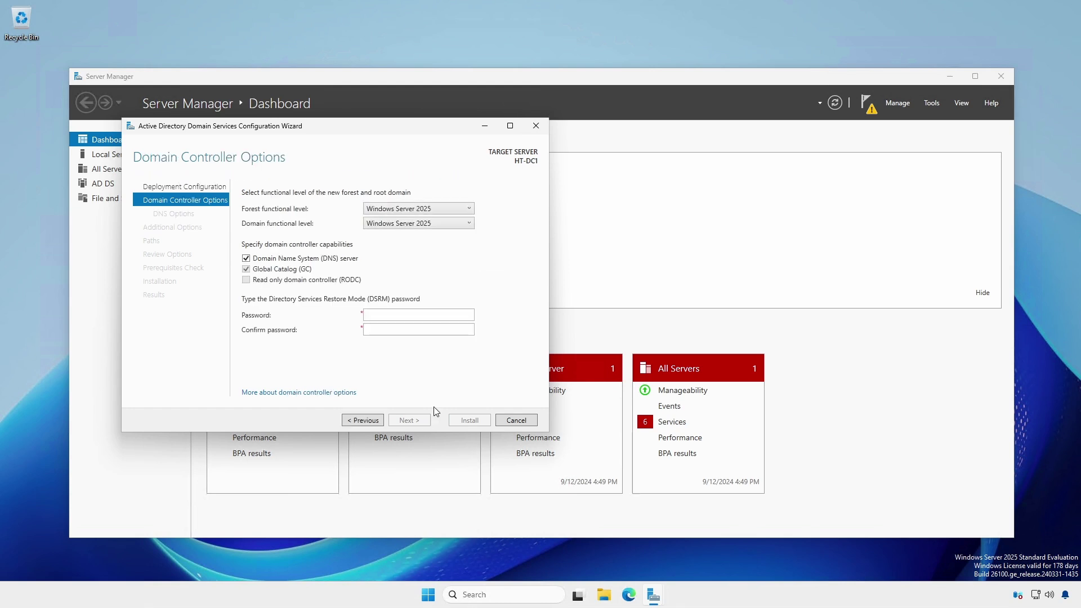
# Set both the forest and domain functional levels to Windows Server 2025
pyautogui.click(469, 208)
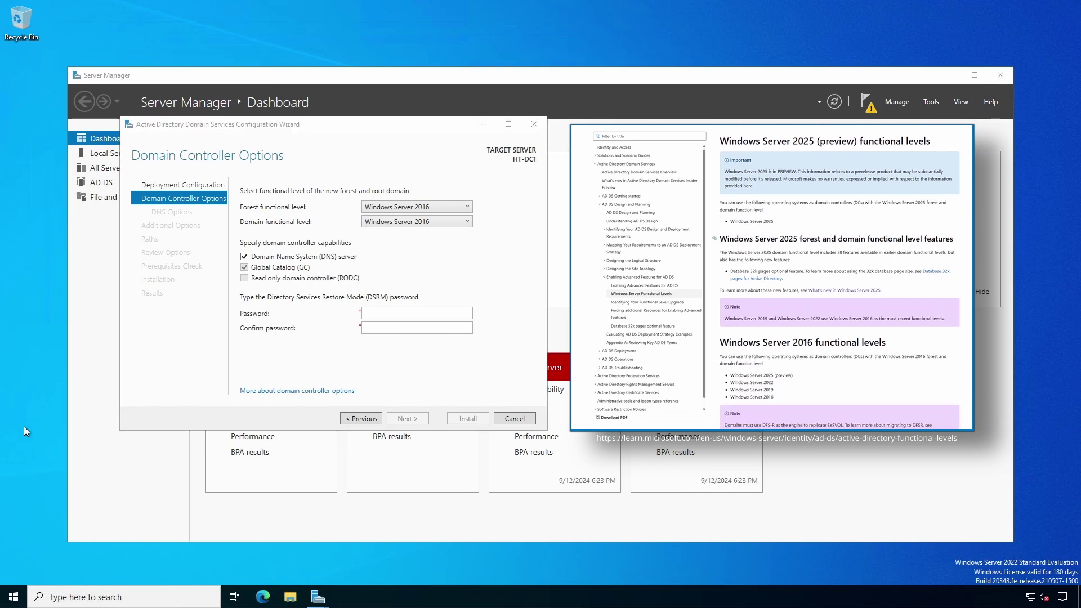
pyautogui.click(470, 207)
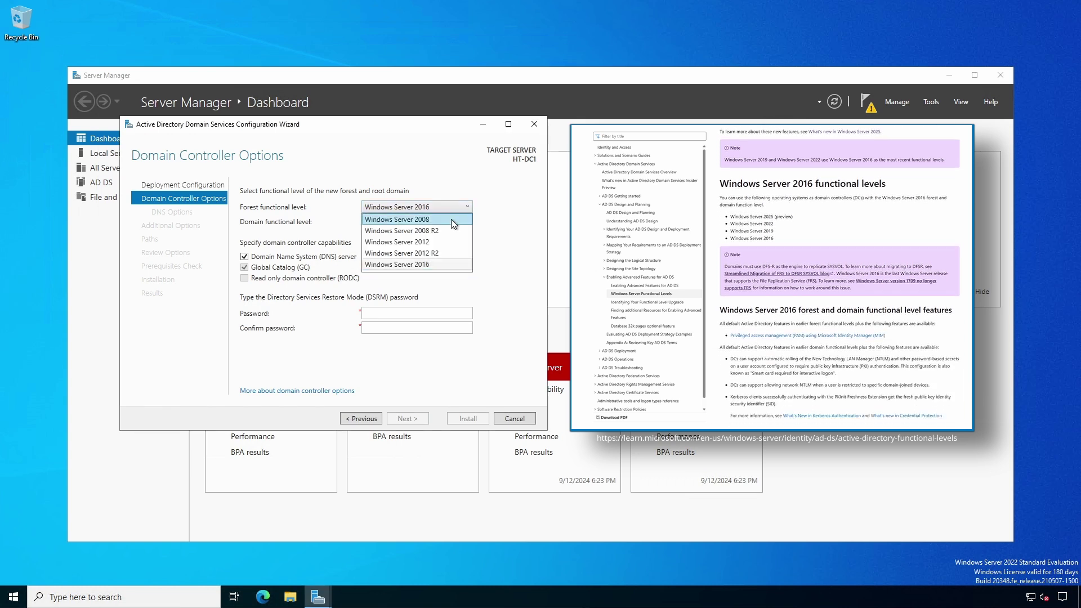
pyautogui.click(447, 262)
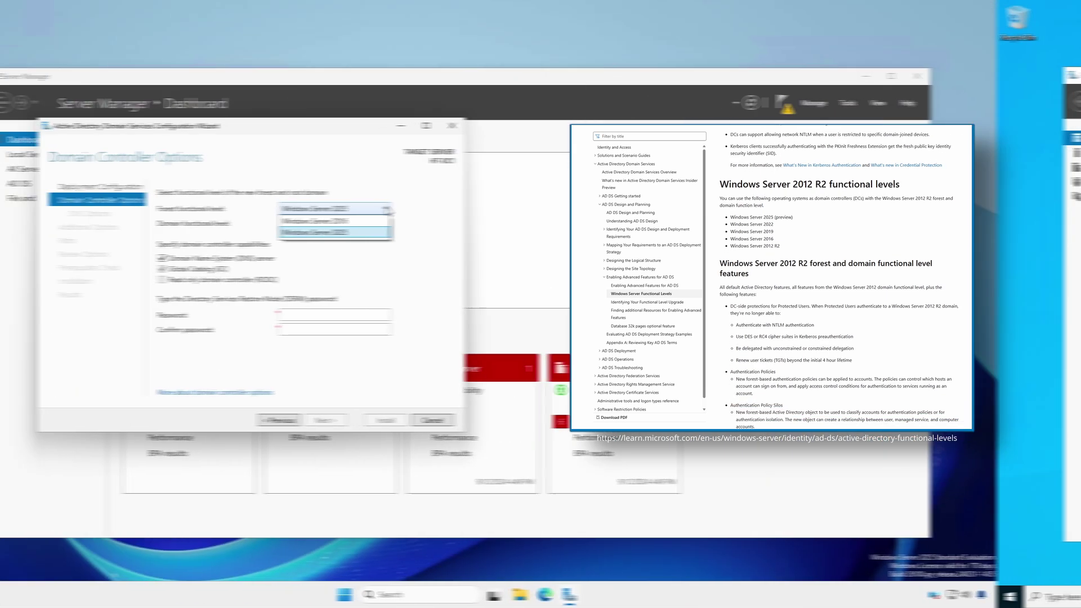
pyautogui.click(470, 207)
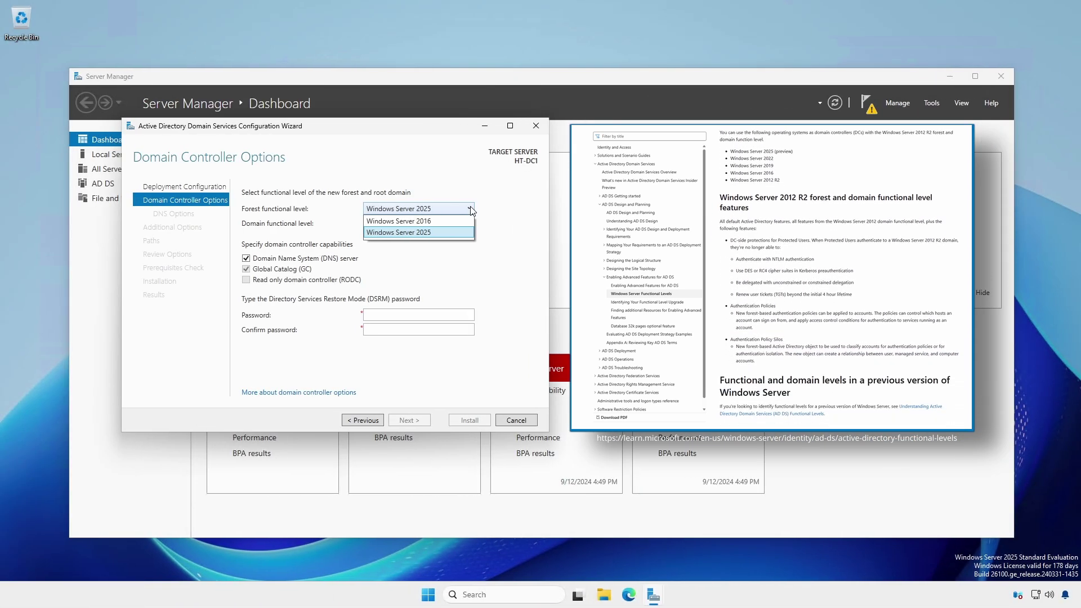
pyautogui.click(470, 207)
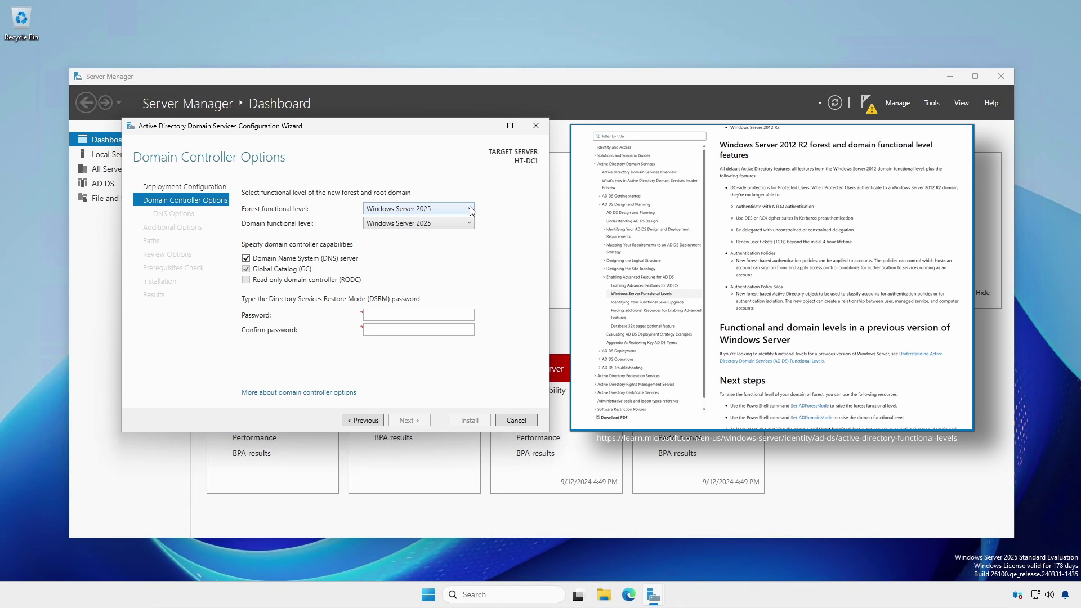
pyautogui.click(469, 224)
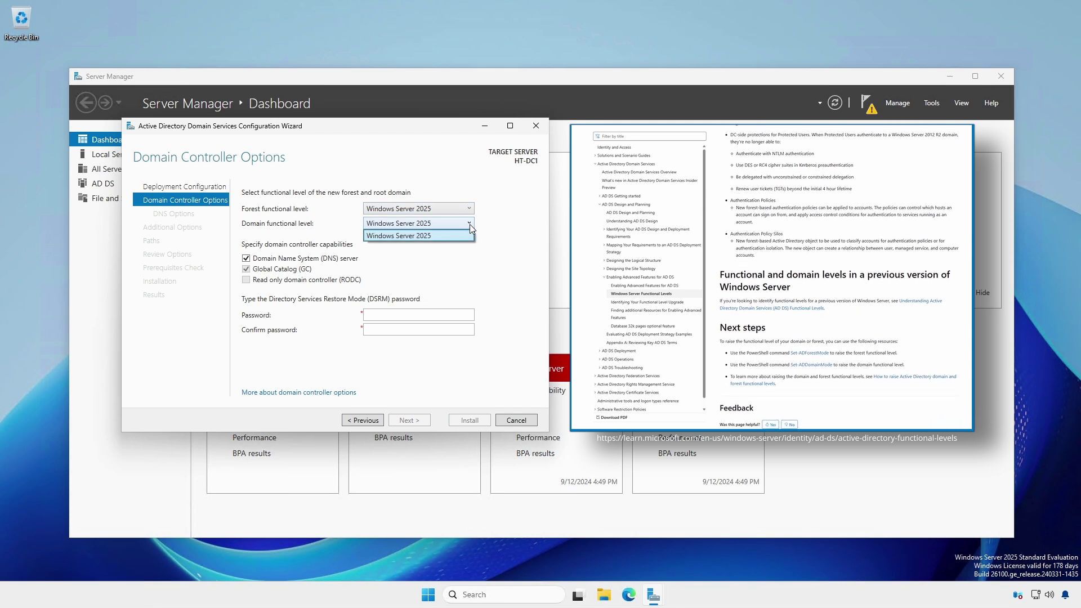
pyautogui.click(469, 224)
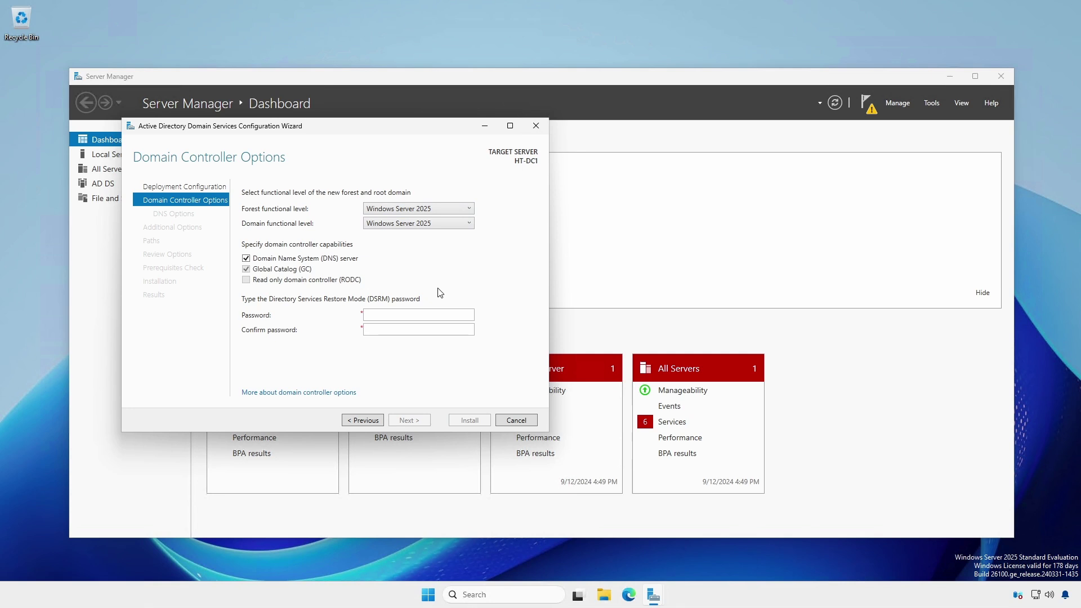
# Enter and confirm the Directory Services Restore Mode password
pyautogui.click(432, 316)
pyautogui.write('••••••••••••••••')
pyautogui.press('Tab')
pyautogui.write('••••••••••••••••')
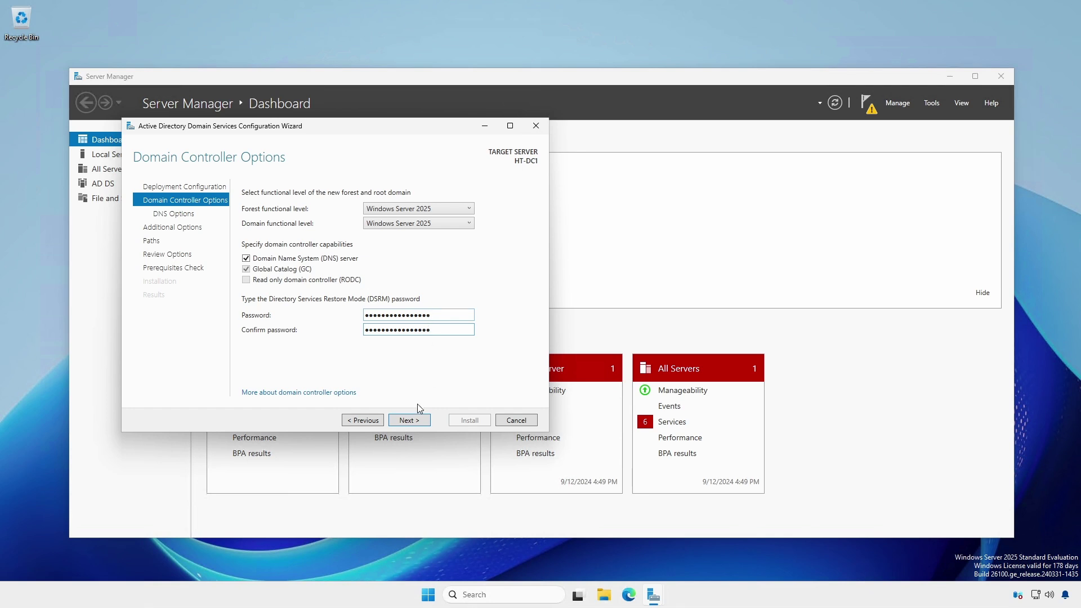
pyautogui.click(415, 421)
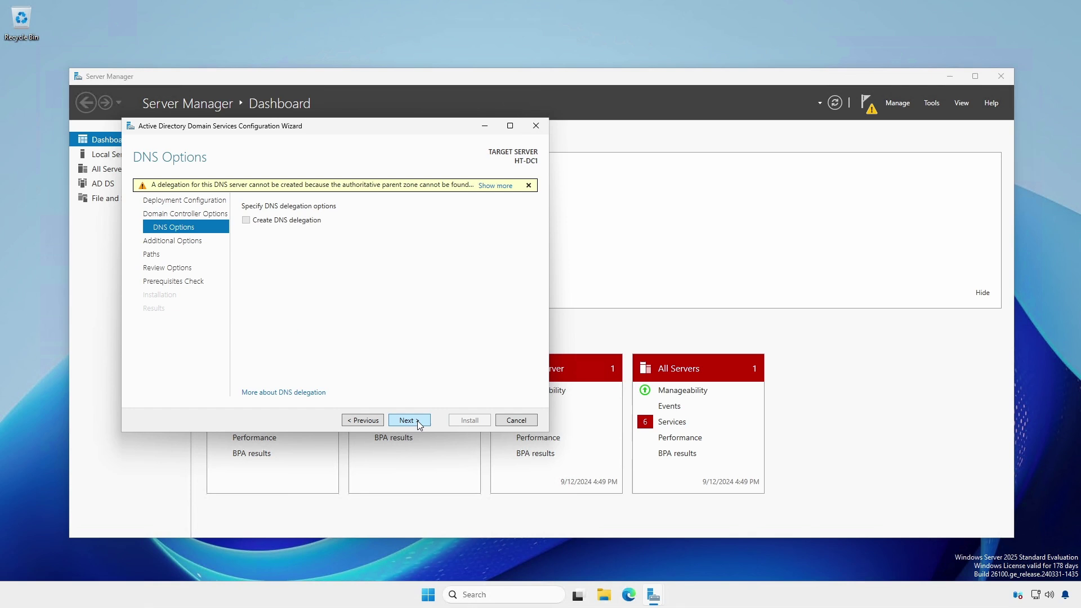
# Continue without a DNS delegation and accept the NetBIOS name HAWKTIPS
pyautogui.click(417, 421)
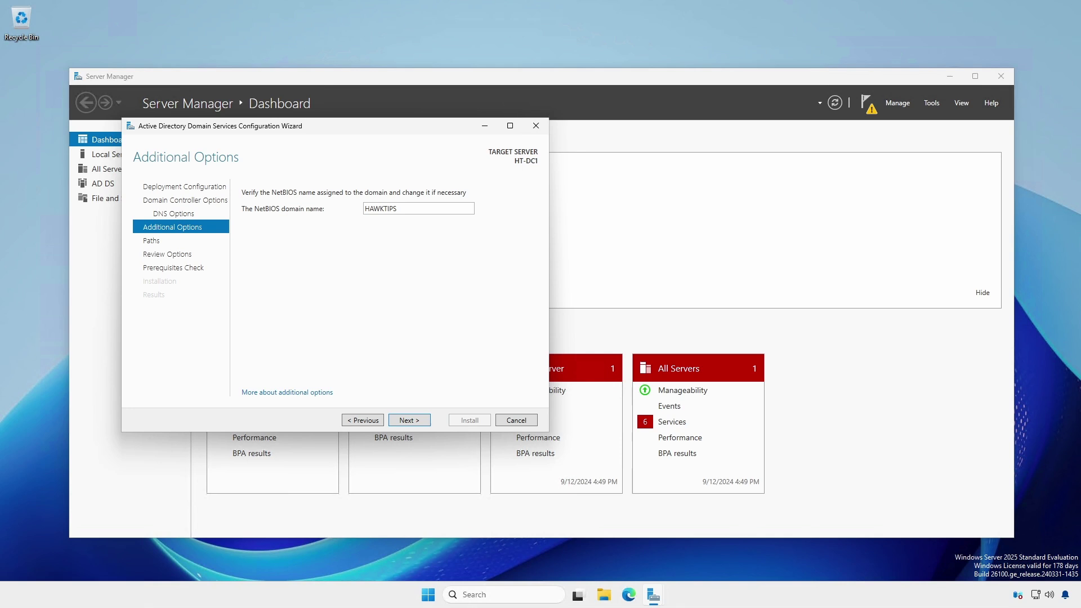
pyautogui.click(411, 420)
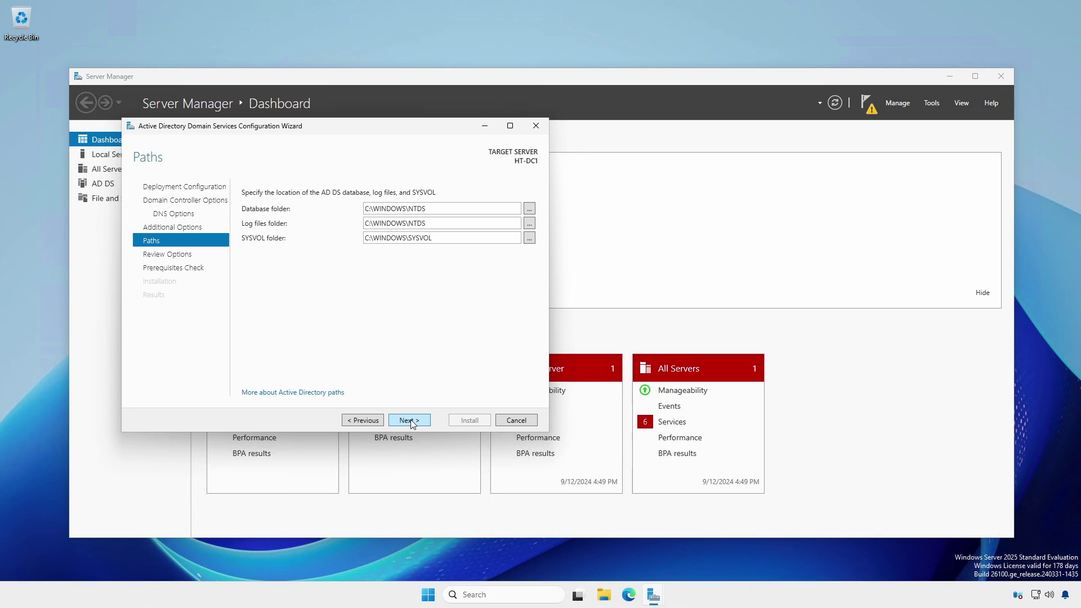
# Accept the default paths and inspect the generated Install-ADDSForest PowerShell script before closing it
pyautogui.click(409, 420)
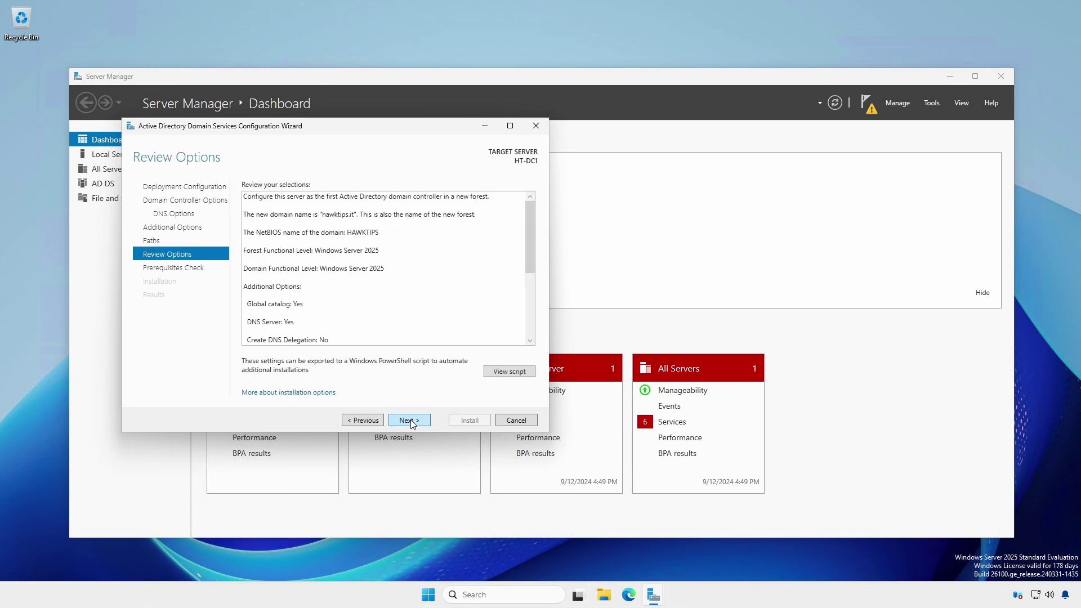
pyautogui.click(508, 372)
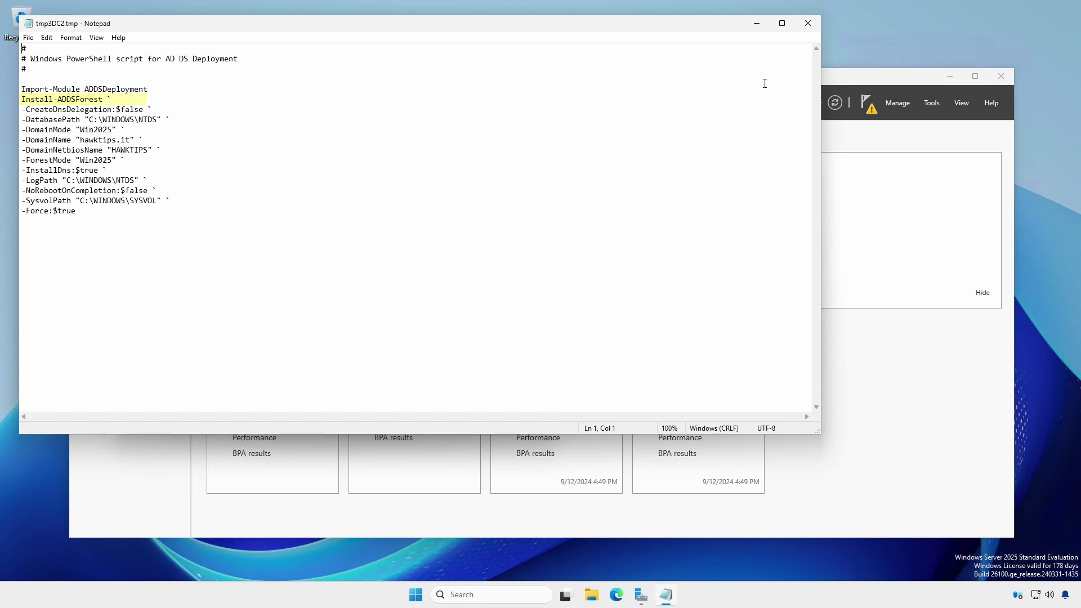
pyautogui.click(806, 22)
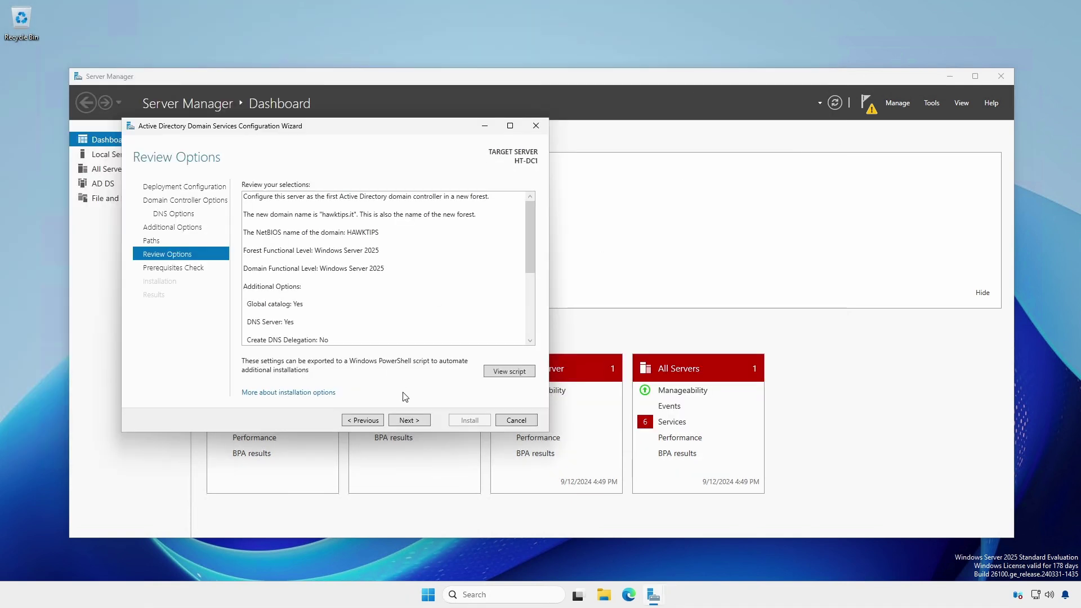
# Pass the prerequisite checks and install, promoting HT-DC1 to a domain controller
pyautogui.click(409, 420)
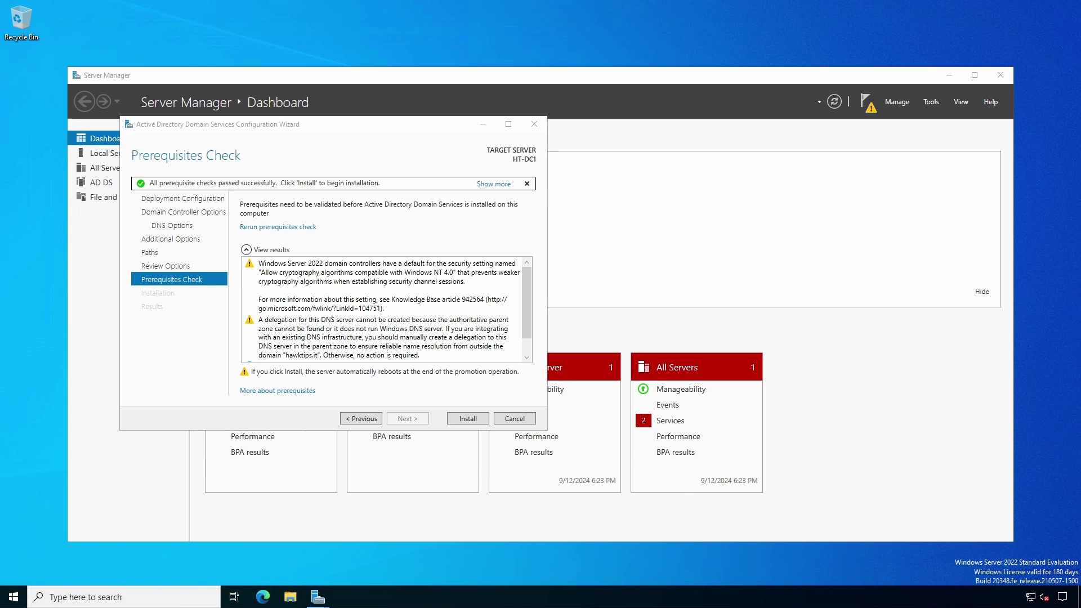
pyautogui.click(312, 275)
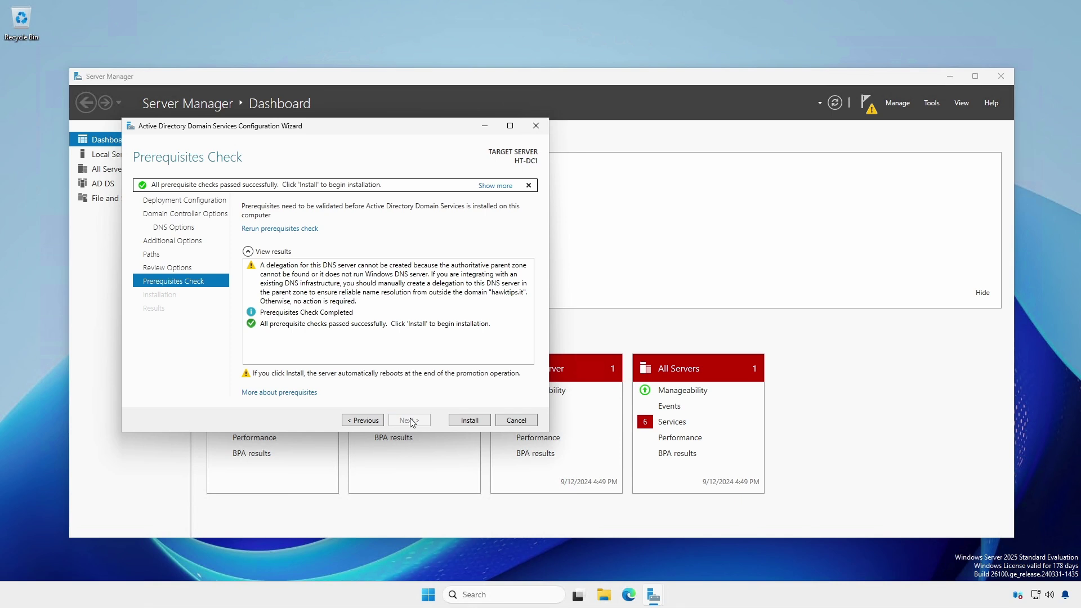
pyautogui.click(462, 423)
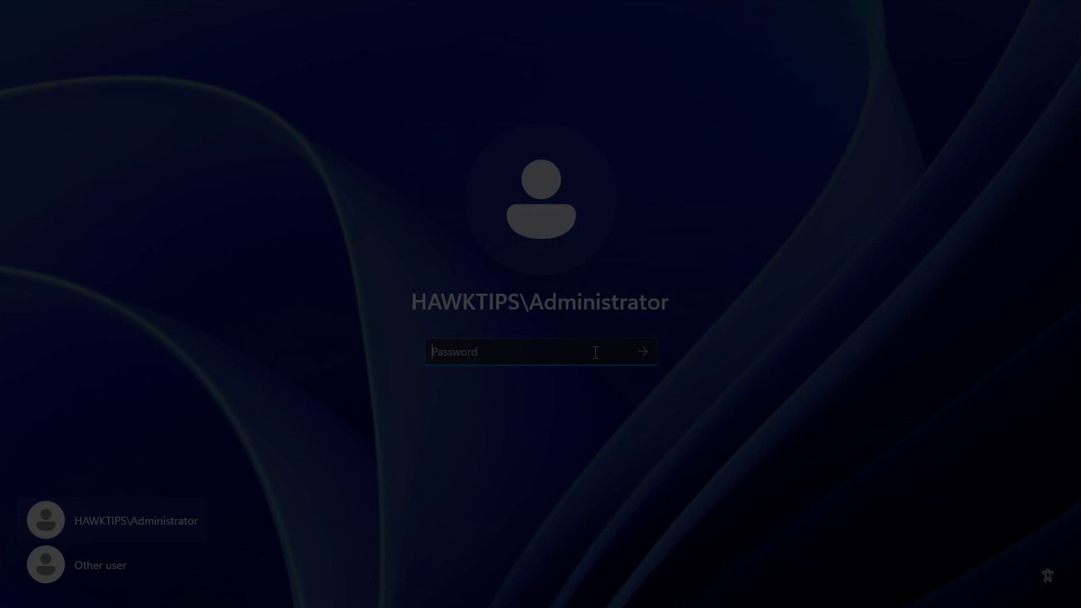
# Sign in with the domain administrator password and view the healthy AD DS, DNS and File Services dashboard
pyautogui.write('********')
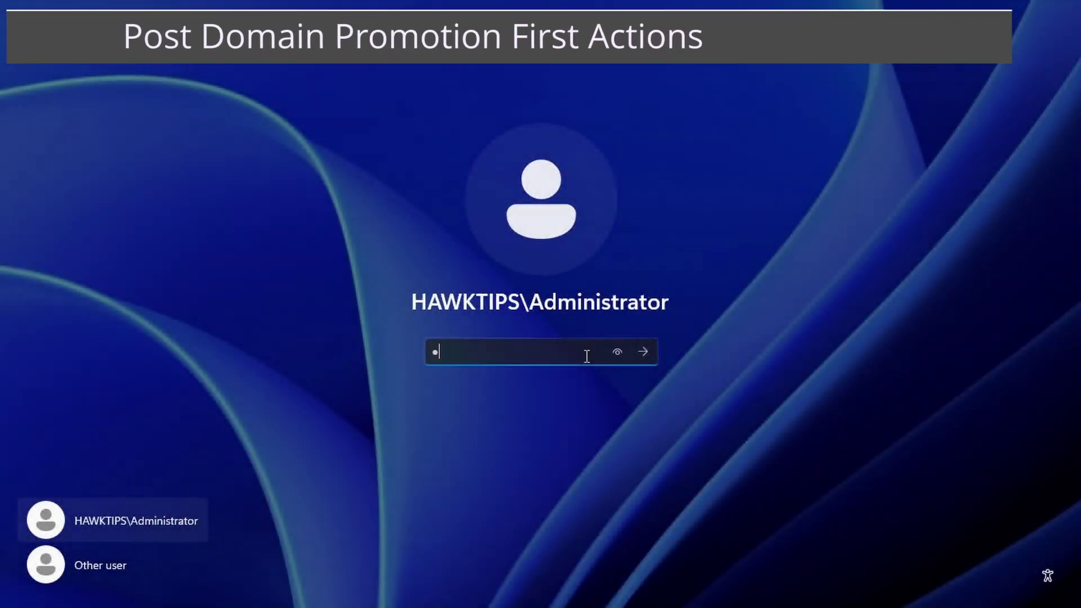
pyautogui.write('******')
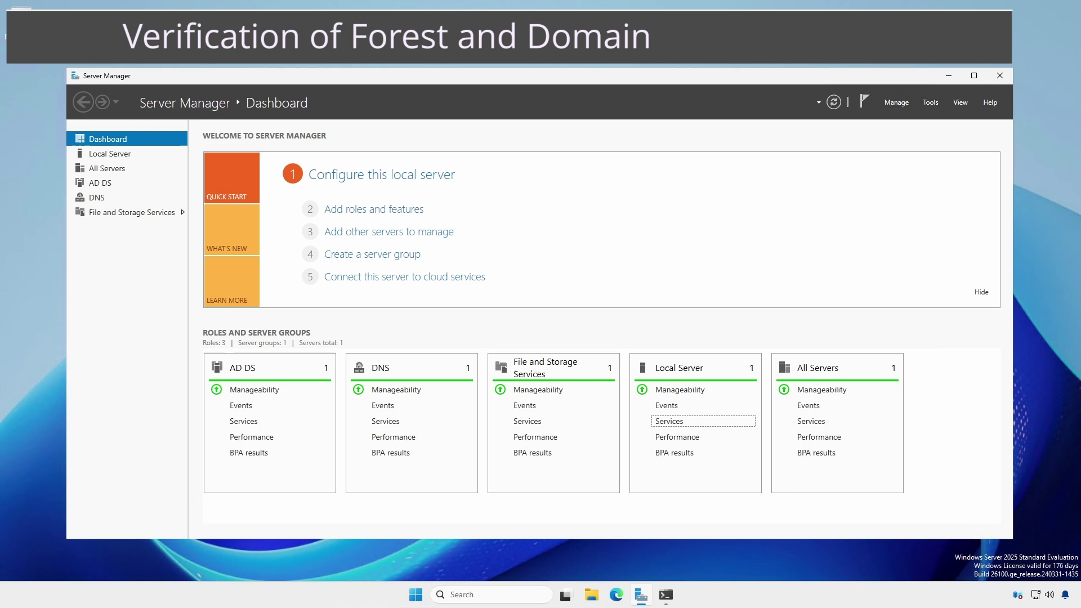
pyautogui.click(682, 586)
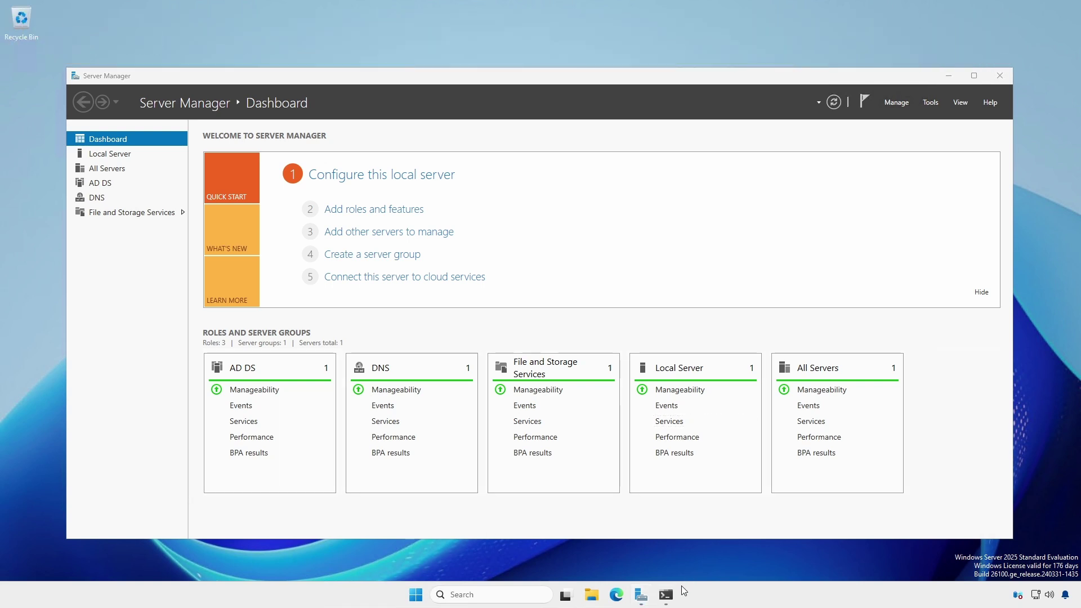
# Run Get-ADForest in a PowerShell terminal to list the forest details
pyautogui.click(666, 594)
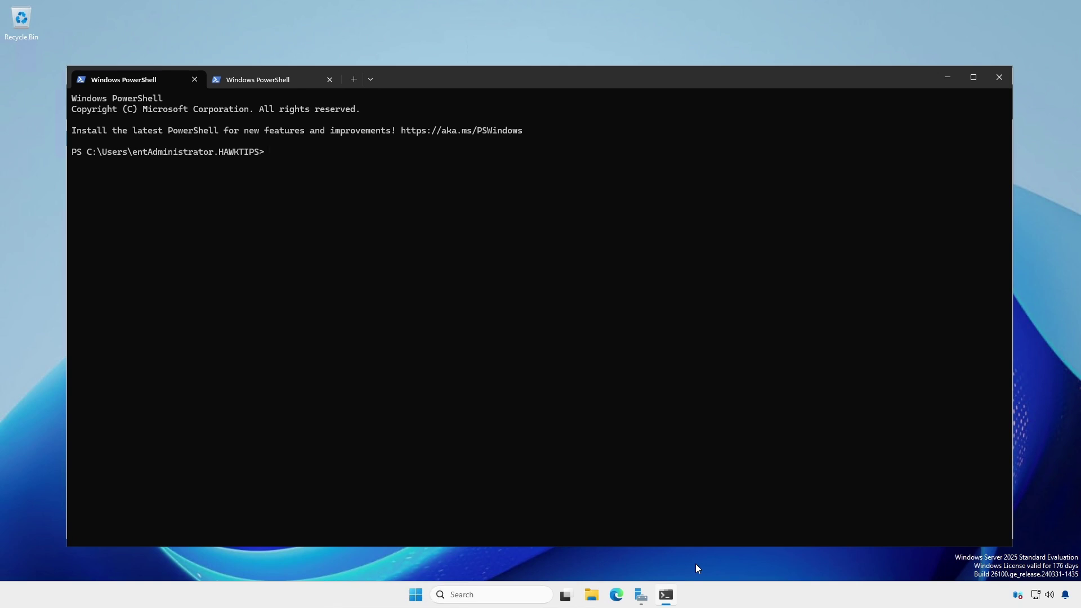
pyautogui.write('Get-ADForest')
pyautogui.press('Return')
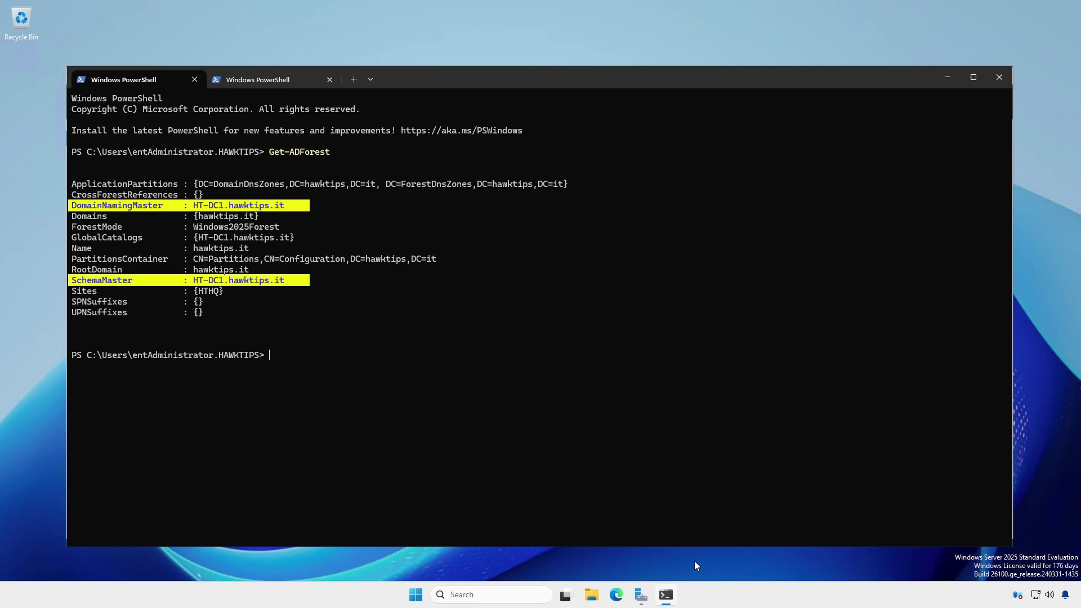
# In the second tab, run Get-ADDomain, then Get-ADDomain -Identity hawktips.it
pyautogui.click(306, 83)
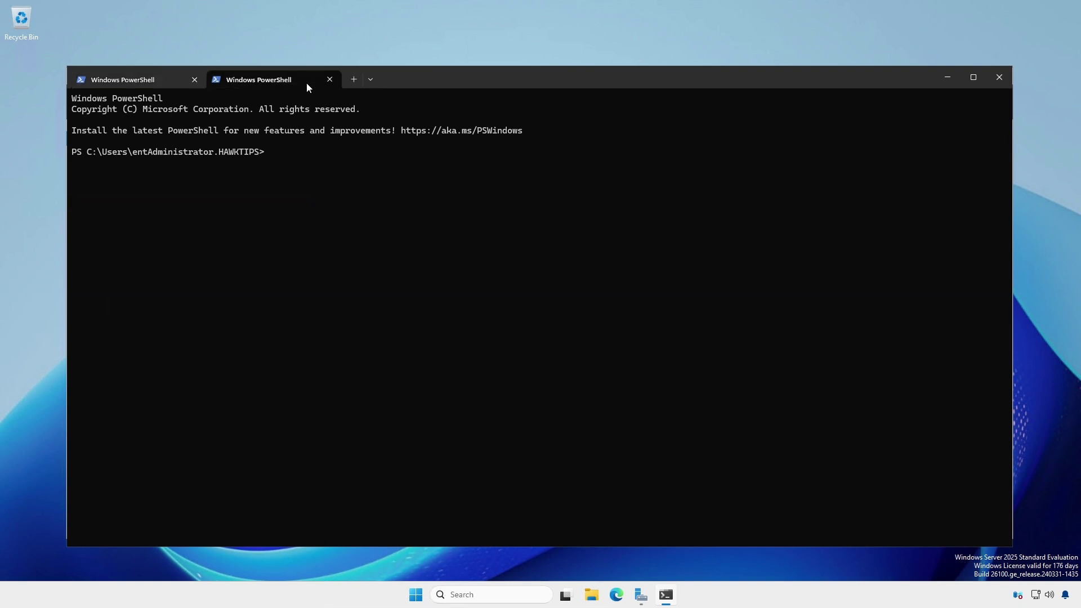
pyautogui.write('Get-ADDomain')
pyautogui.press('Return')
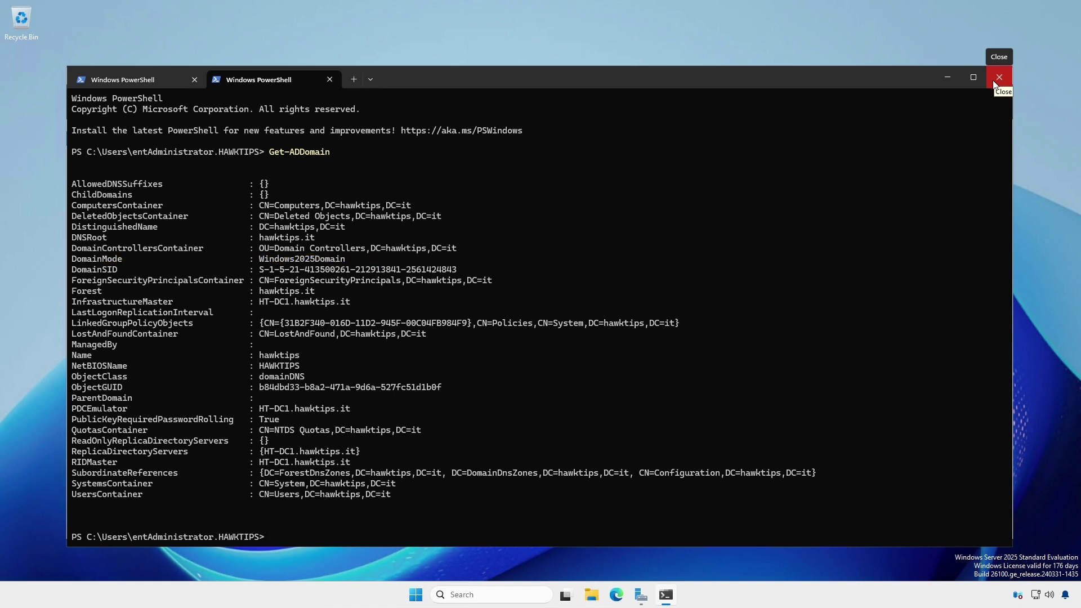
pyautogui.press('Up')
pyautogui.write('-Identity hawktips.it')
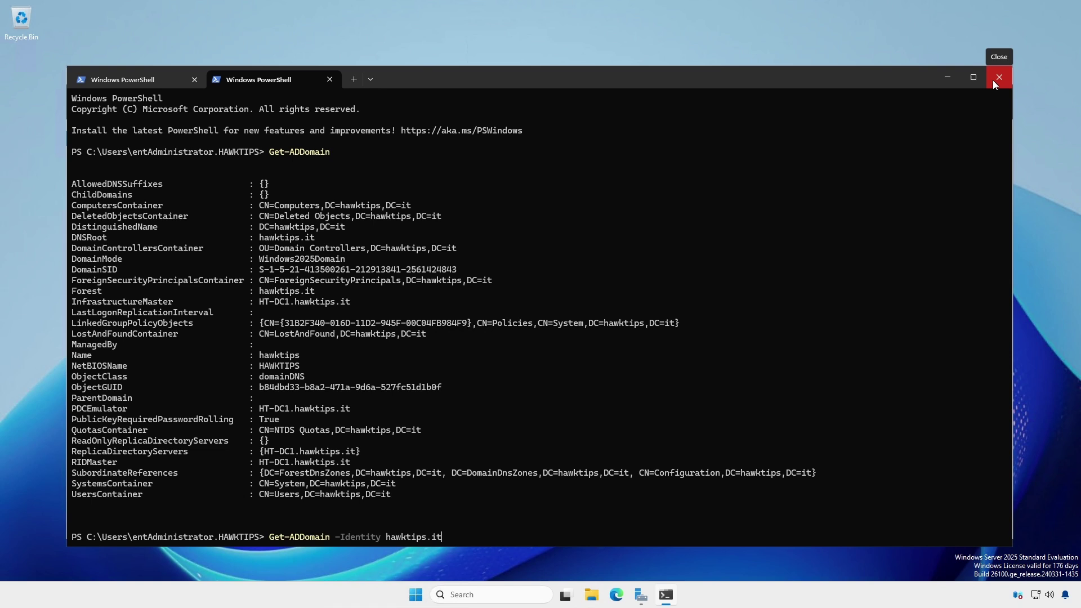
pyautogui.press('Return')
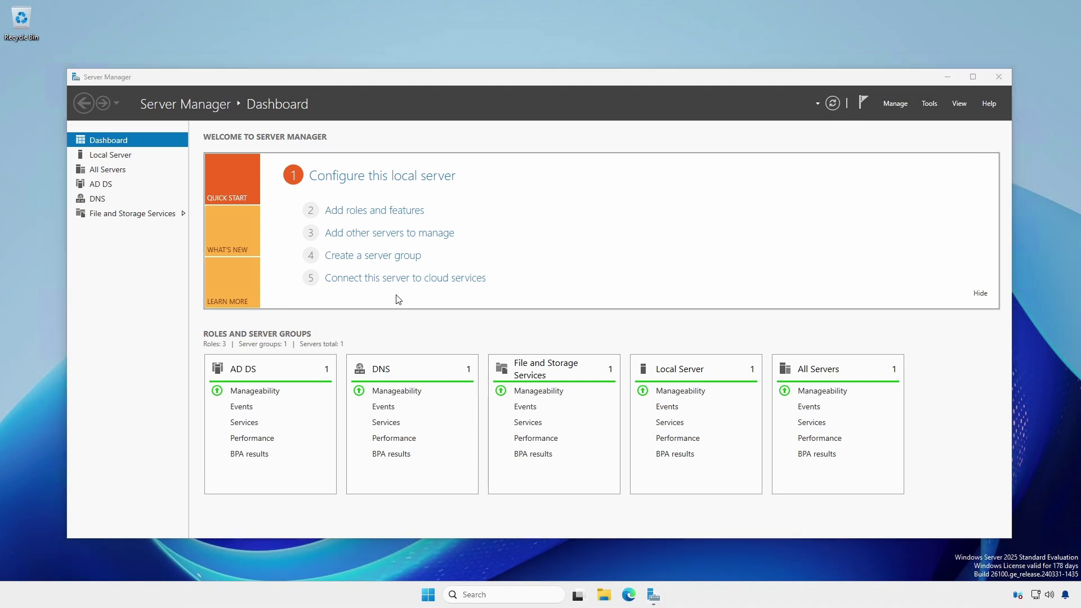
# Open Active Directory Users and Computers and show the hawktips.it Users container
pyautogui.click(935, 107)
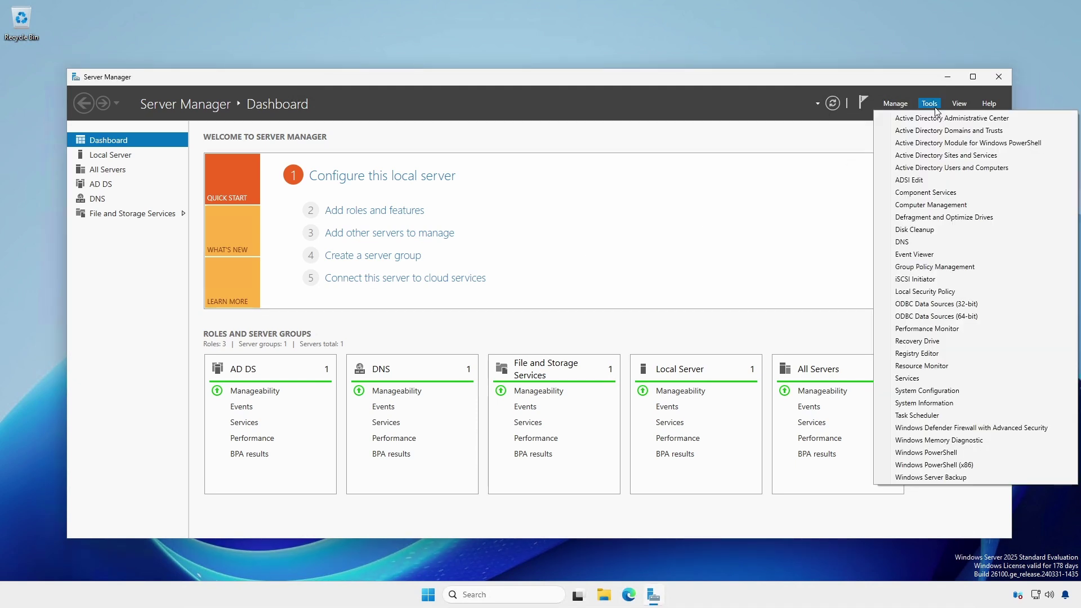
pyautogui.click(934, 168)
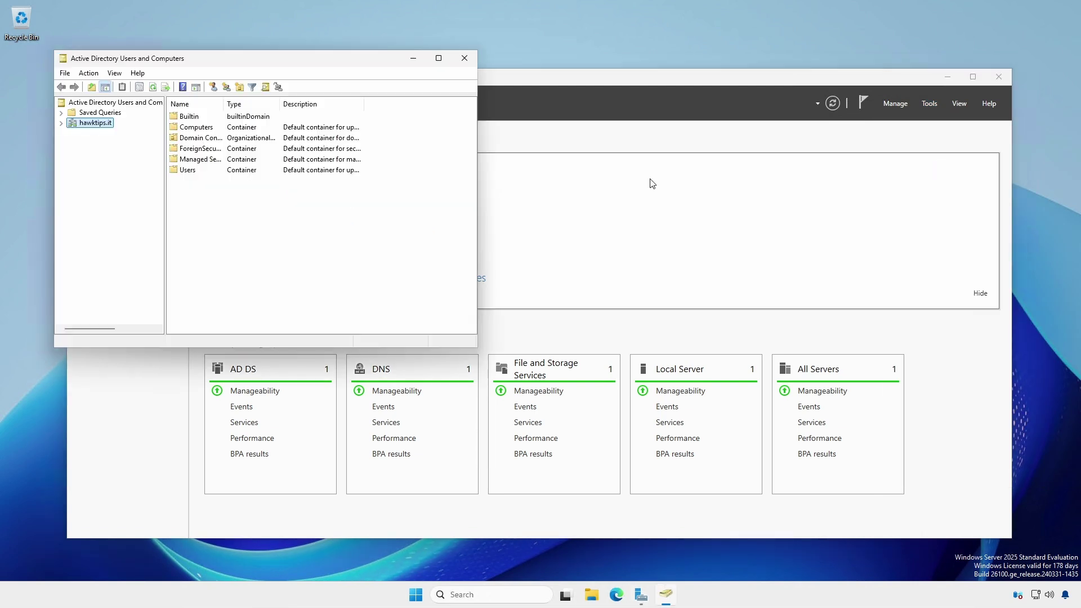
pyautogui.click(60, 123)
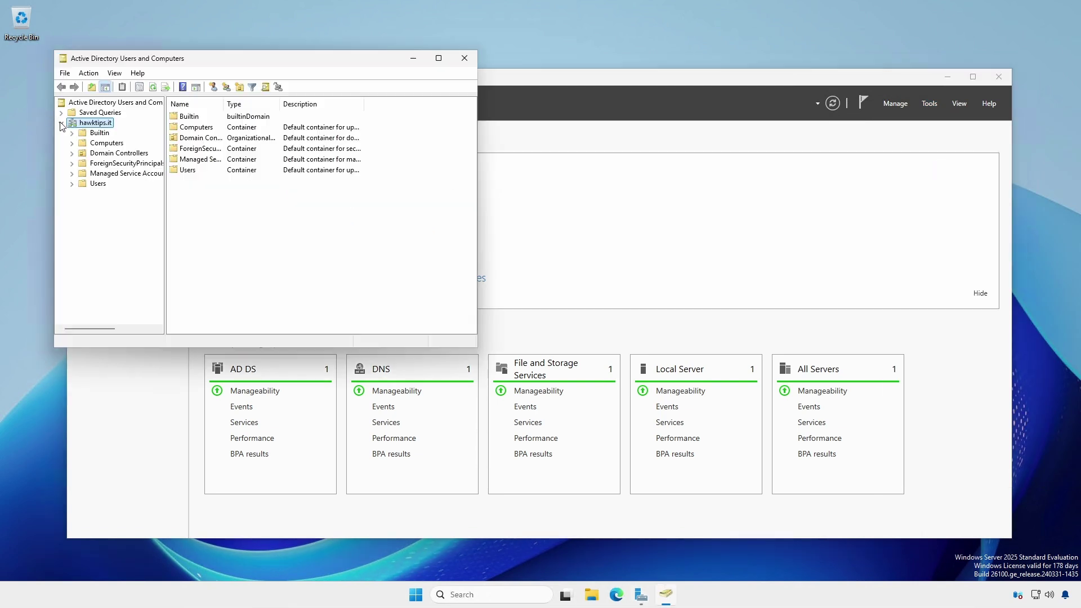
pyautogui.click(85, 187)
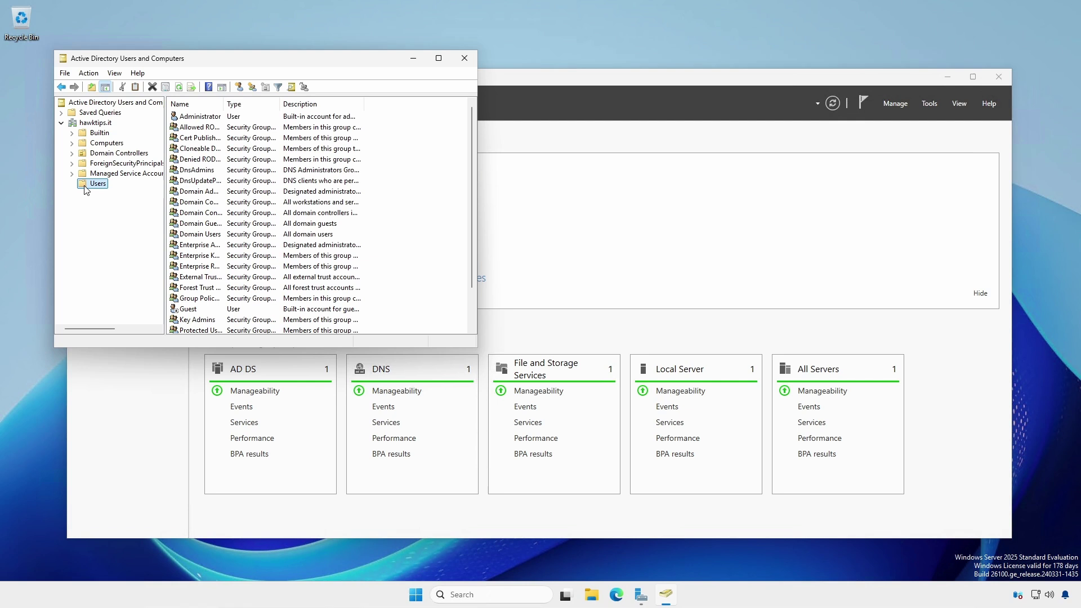
# Copy Administrator into a new user 'ent Administrator' with a never-expiring password, then close the console
pyautogui.rightClick(200, 119)
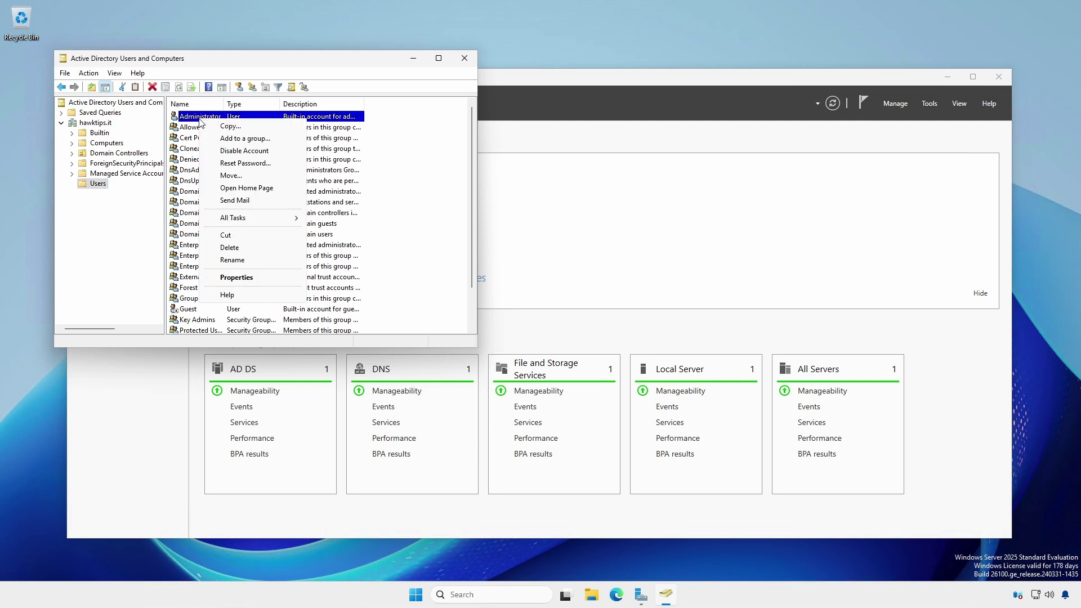
pyautogui.click(228, 127)
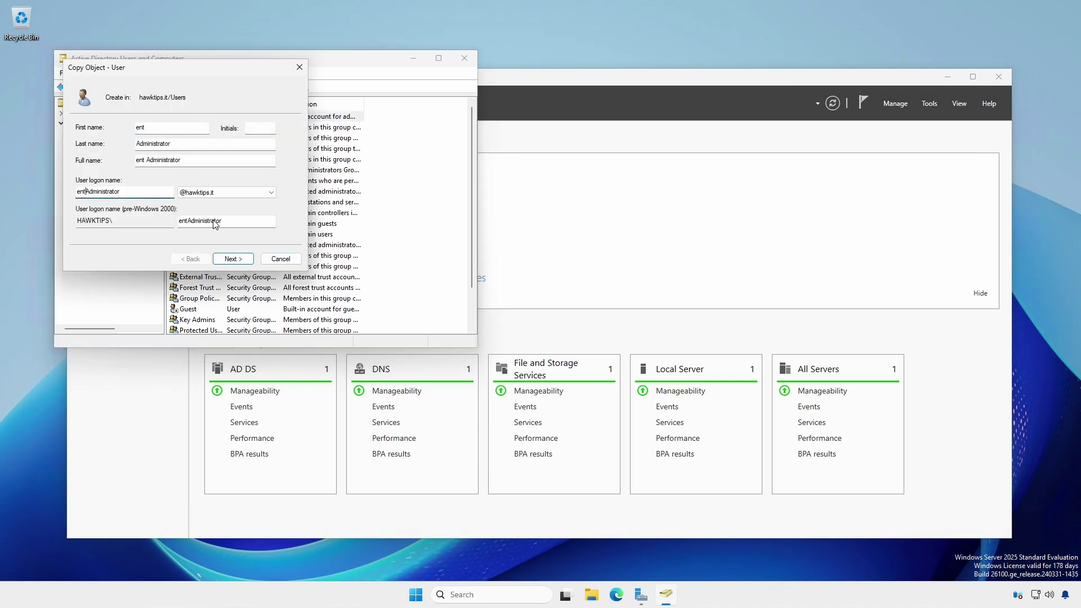
pyautogui.click(233, 259)
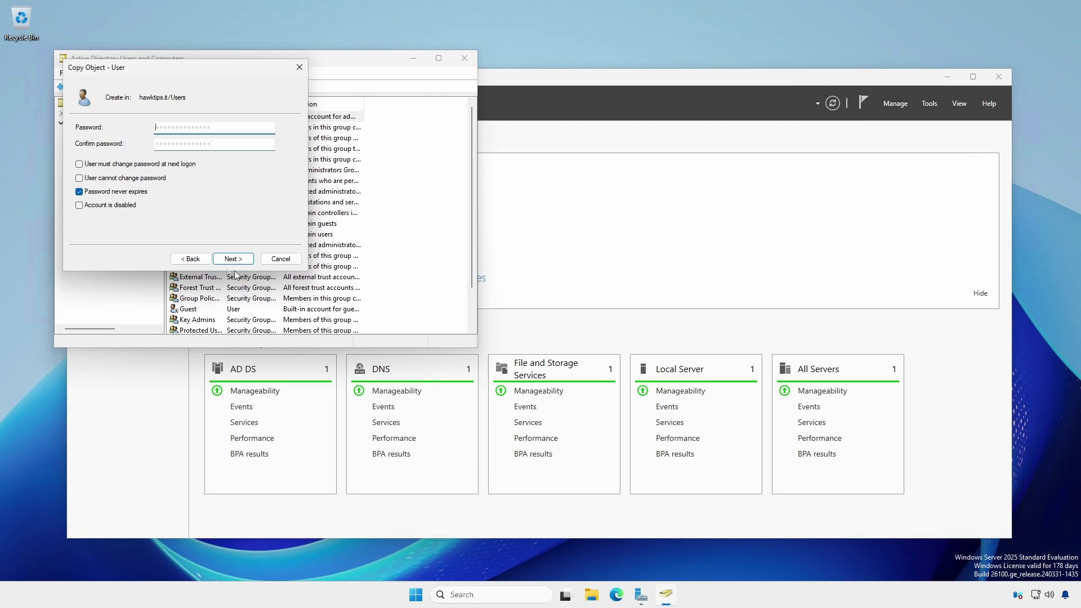
pyautogui.hotkey('ctrl', 'v')
pyautogui.press('Tab')
pyautogui.hotkey('ctrl', 'v')
pyautogui.click(233, 259)
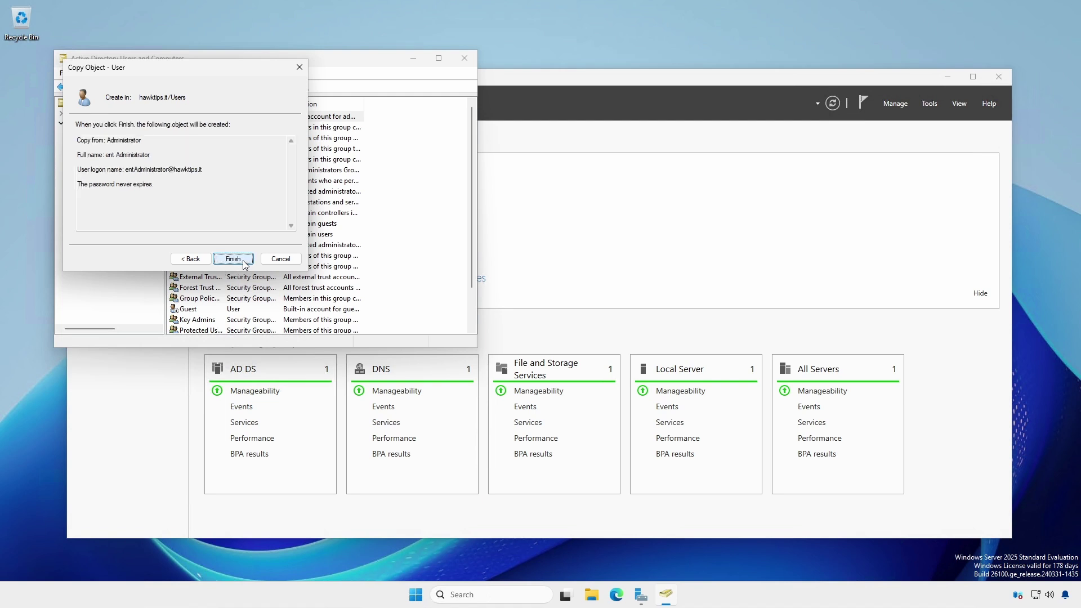
pyautogui.click(233, 259)
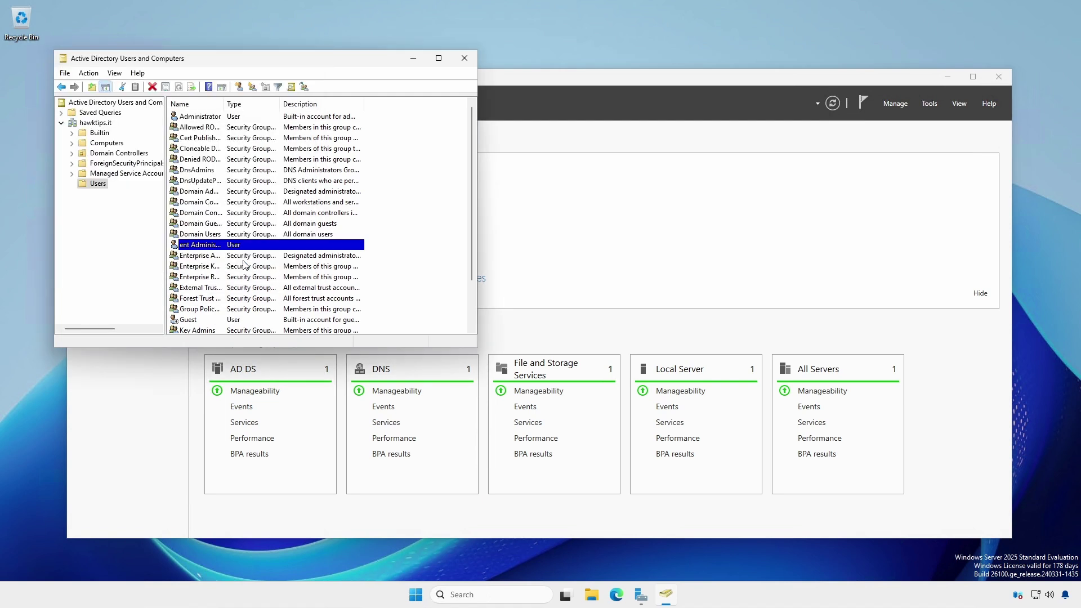
pyautogui.click(464, 58)
# Sign out and sign back in as entAdministrator with its password
pyautogui.press('super')
pyautogui.click(427, 558)
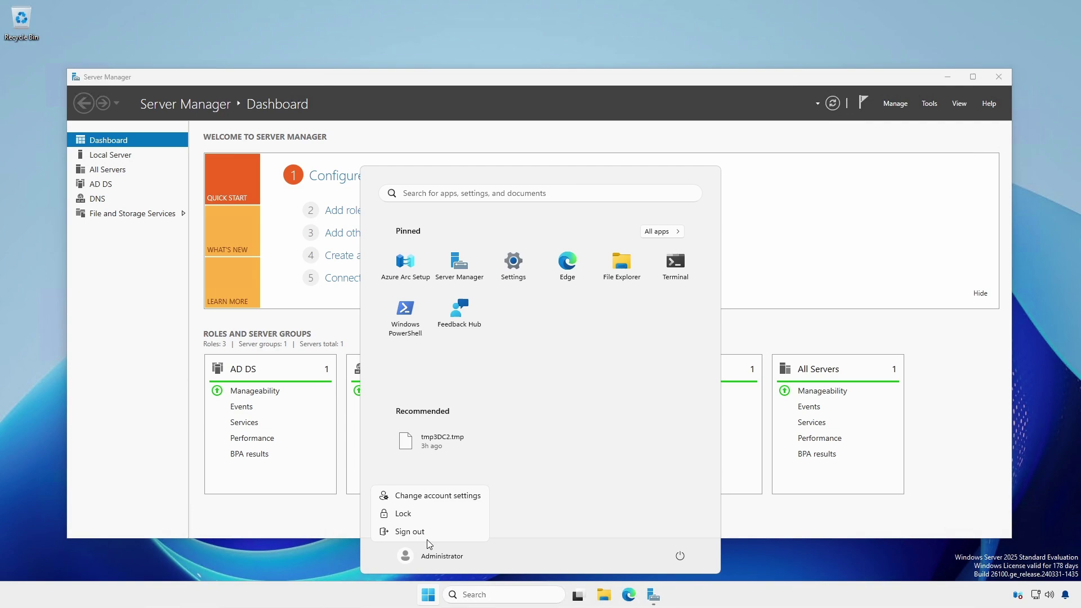
pyautogui.click(428, 537)
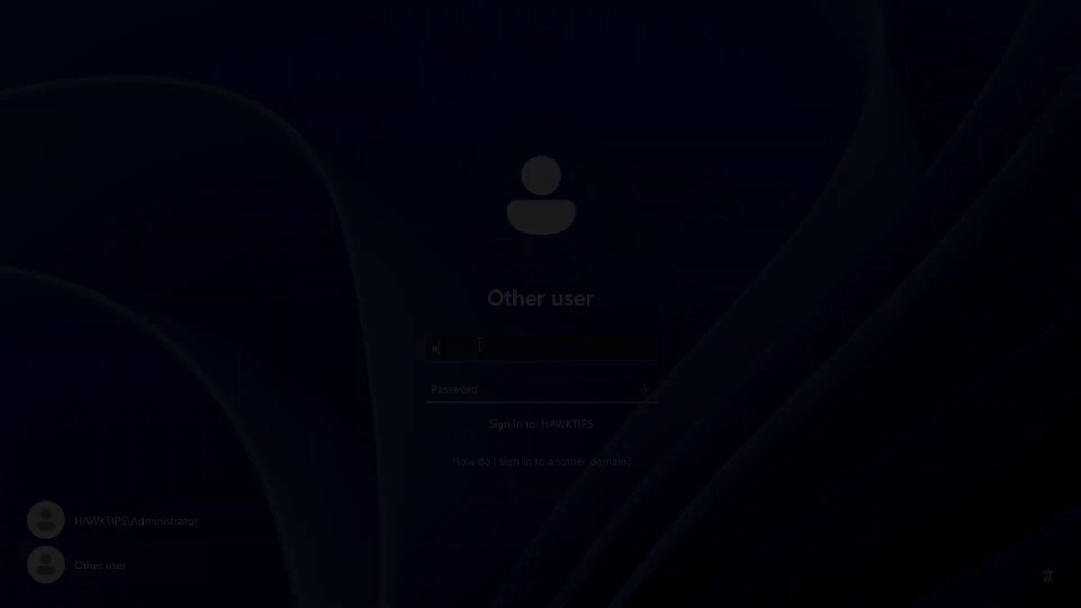
pyautogui.write('entAdministrator')
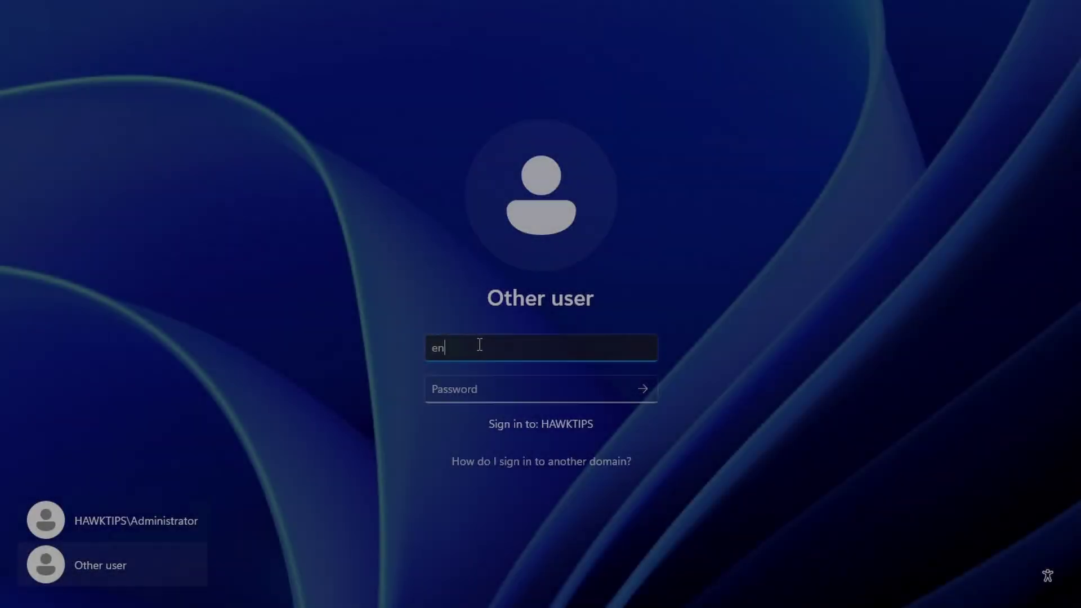
pyautogui.press('Tab')
pyautogui.write('P@ssw0rd12345')
pyautogui.press('Return')
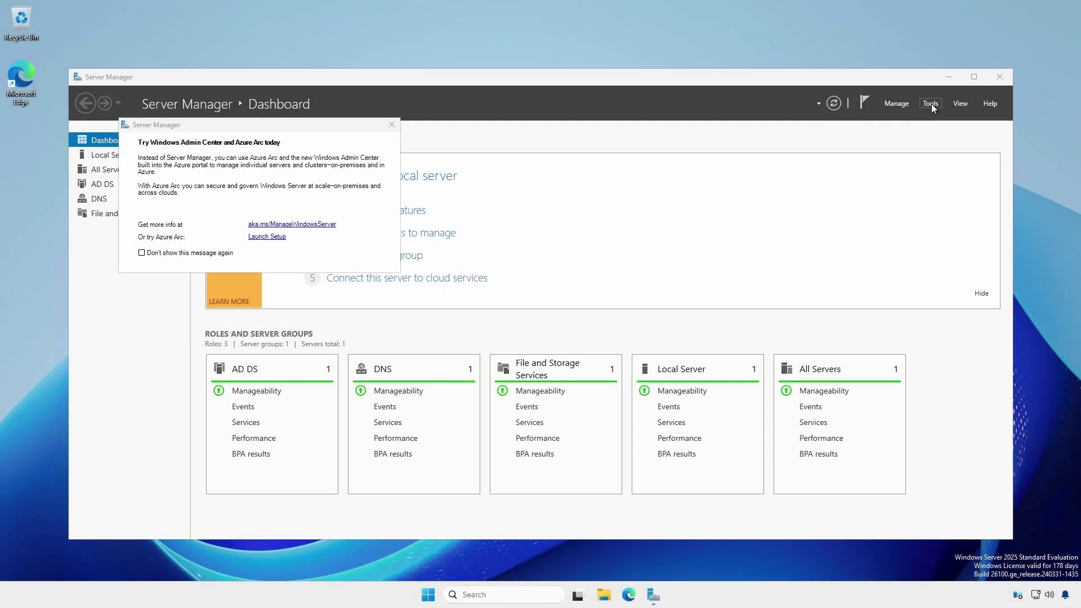
# Open Active Directory Users and Computers at the hawktips.it Users container
pyautogui.click(930, 105)
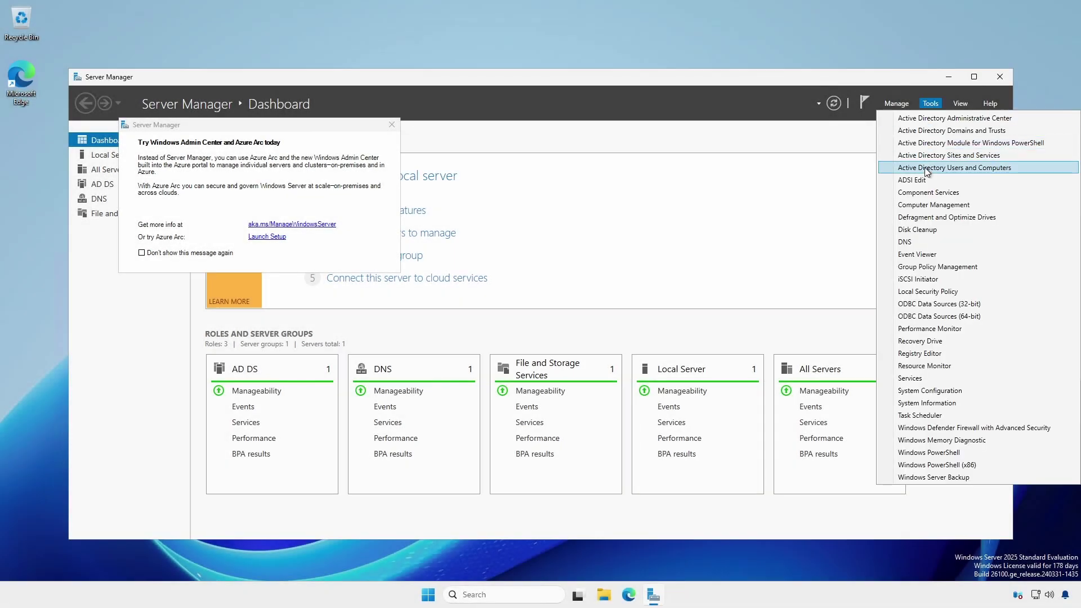
pyautogui.click(926, 168)
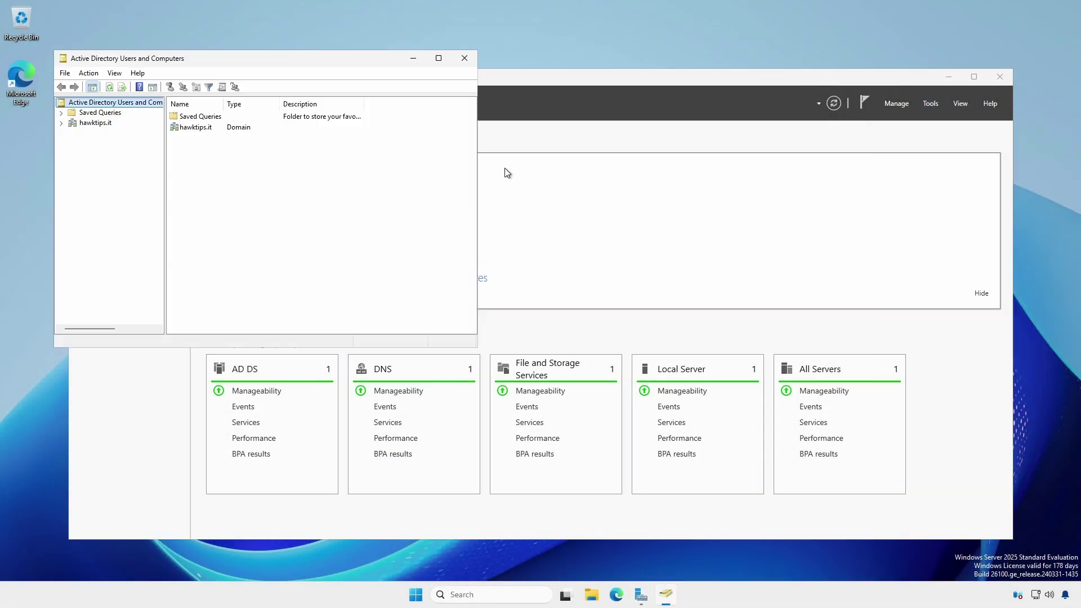
pyautogui.click(61, 123)
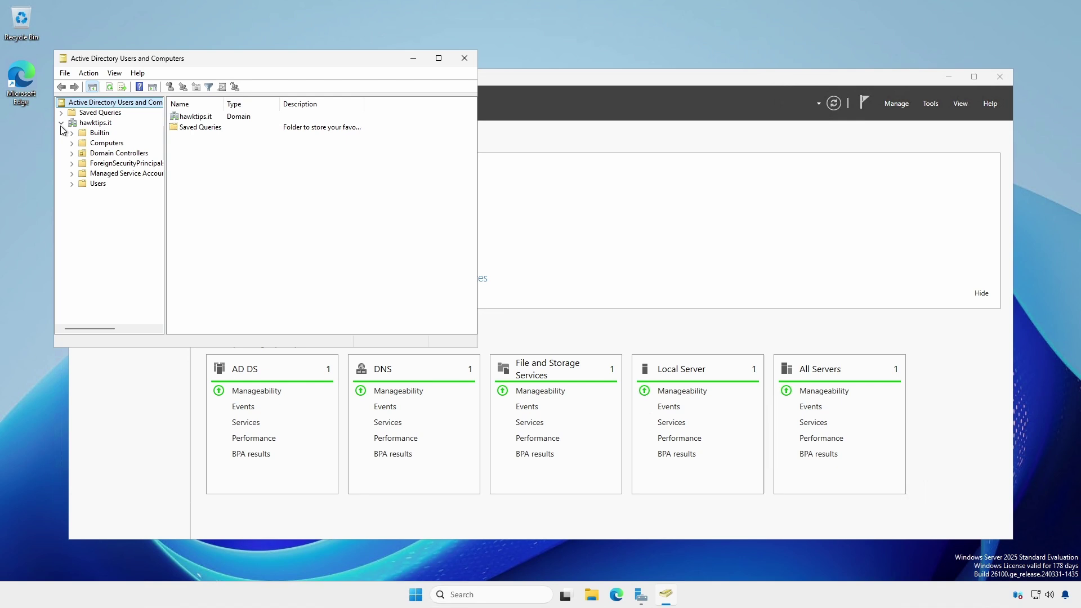
pyautogui.click(97, 183)
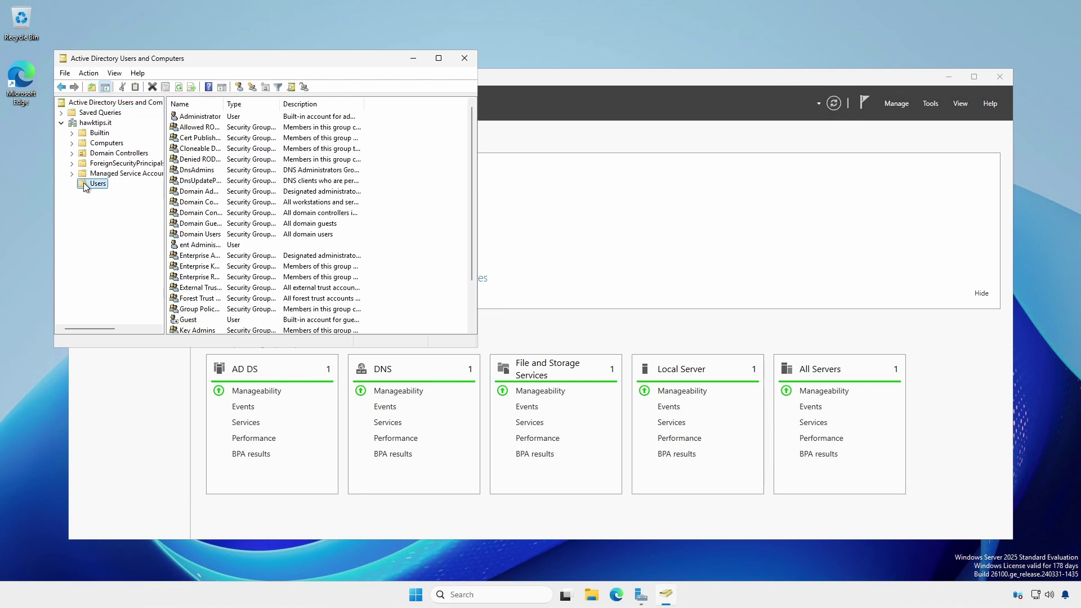
# Rename Administrator to donotuseAdministrator, including the pre-Windows 2000 logon name
pyautogui.rightClick(197, 118)
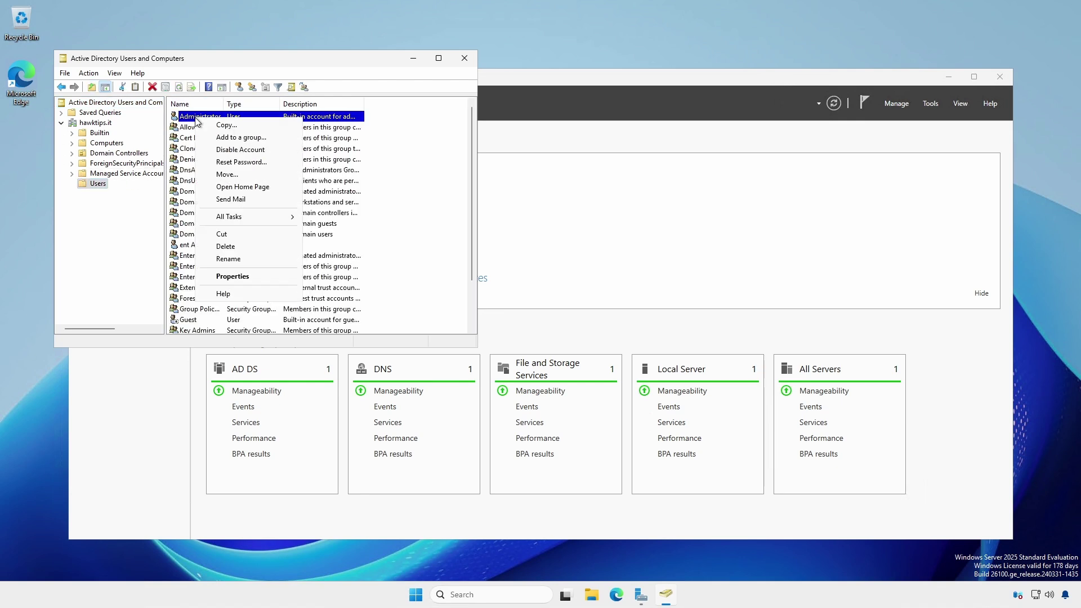
pyautogui.click(234, 260)
pyautogui.press('Home')
pyautogui.write('donotuse')
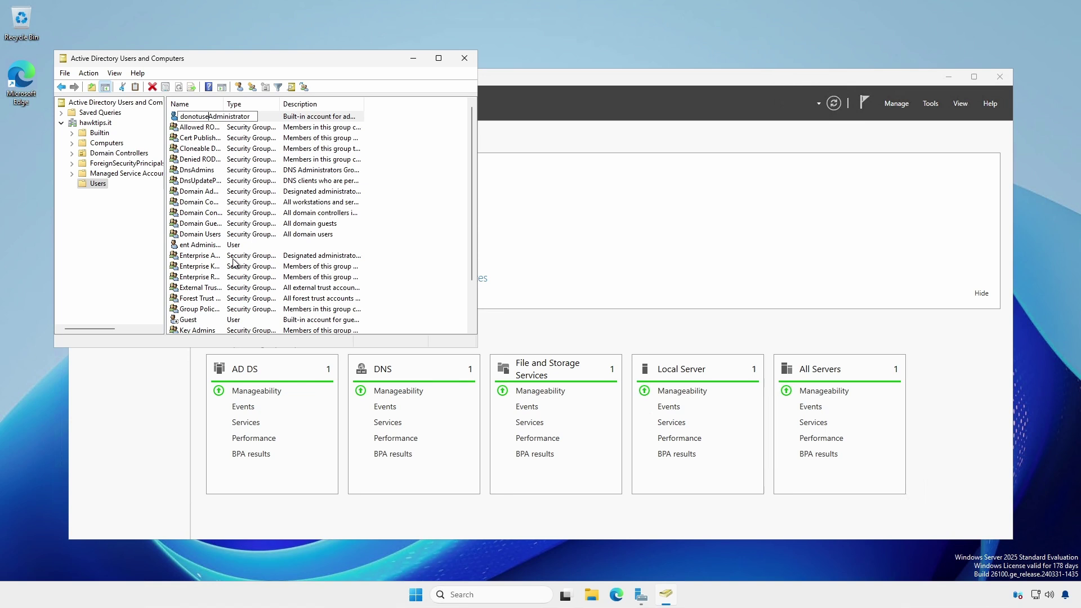
pyautogui.press('Return')
pyautogui.hotkey('ctrl', 'c')
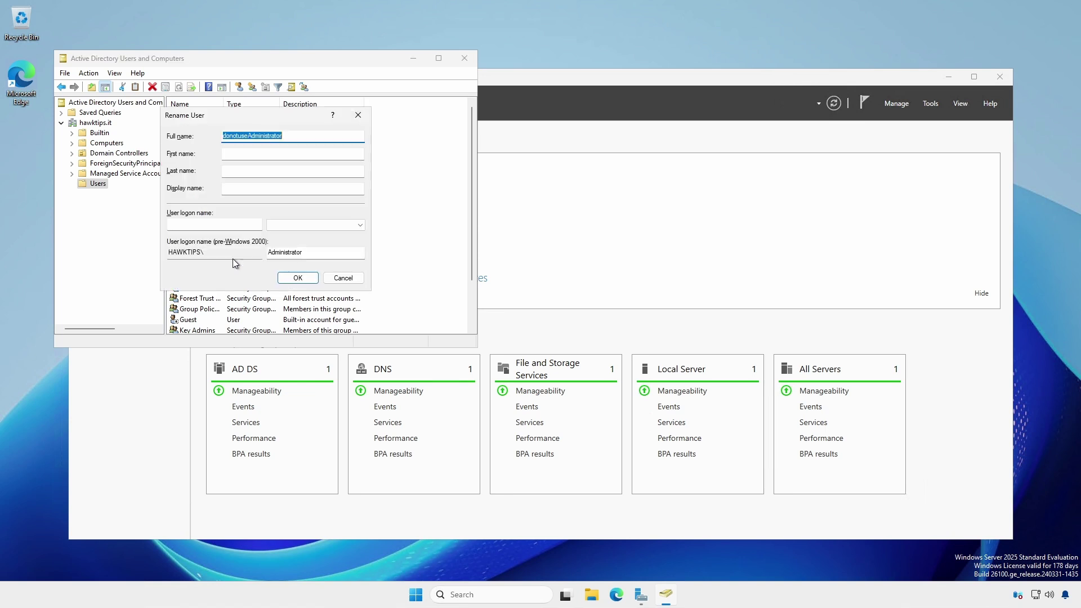
pyautogui.doubleClick(290, 258)
pyautogui.hotkey('ctrl', 'v')
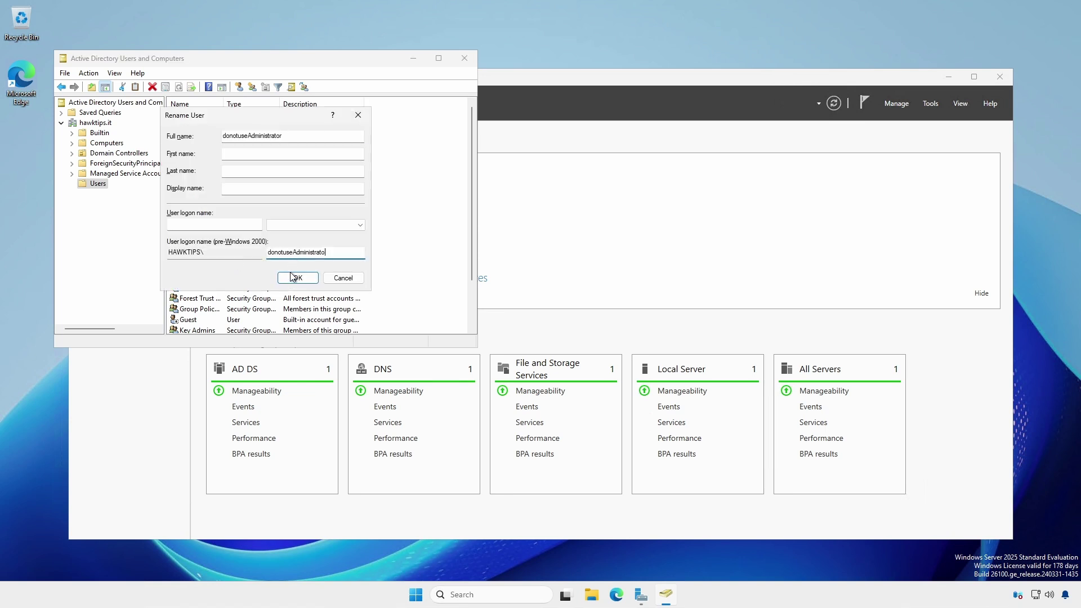
pyautogui.click(294, 277)
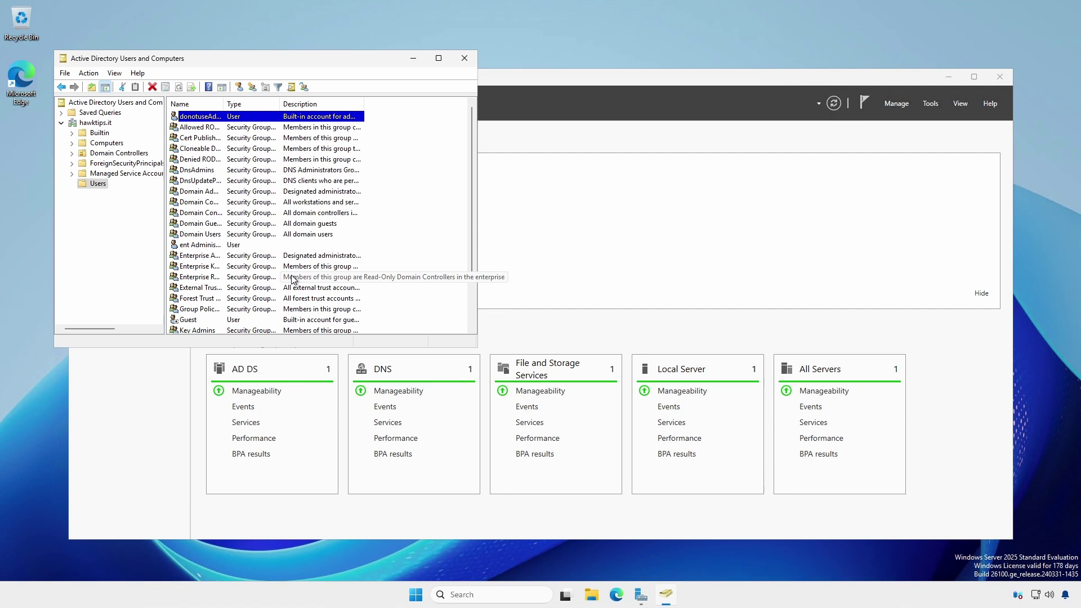
# Disable the donotuseAdministrator account
pyautogui.rightClick(203, 120)
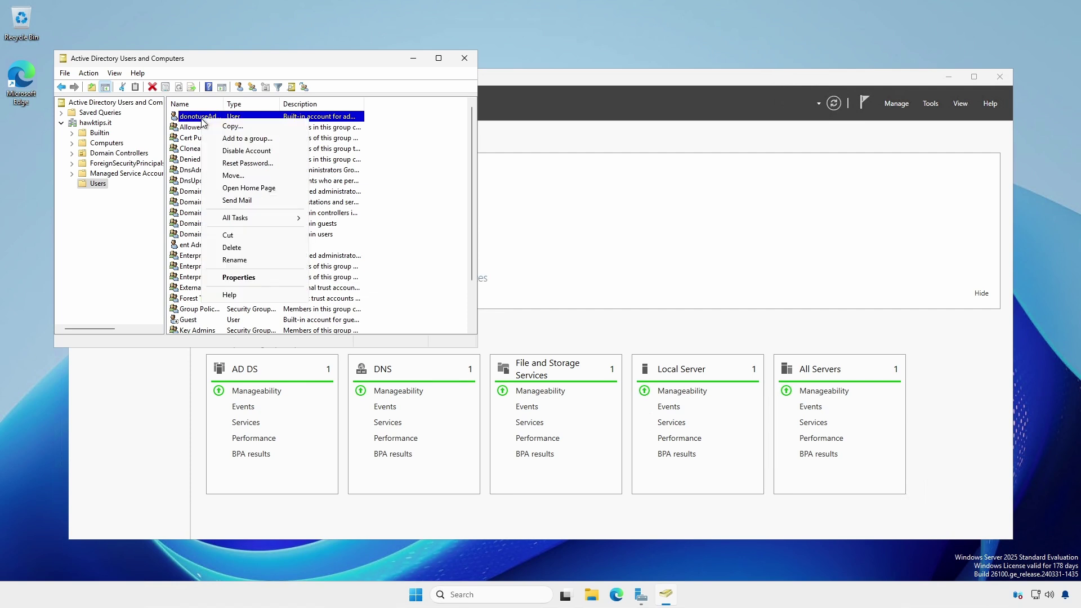
pyautogui.click(246, 151)
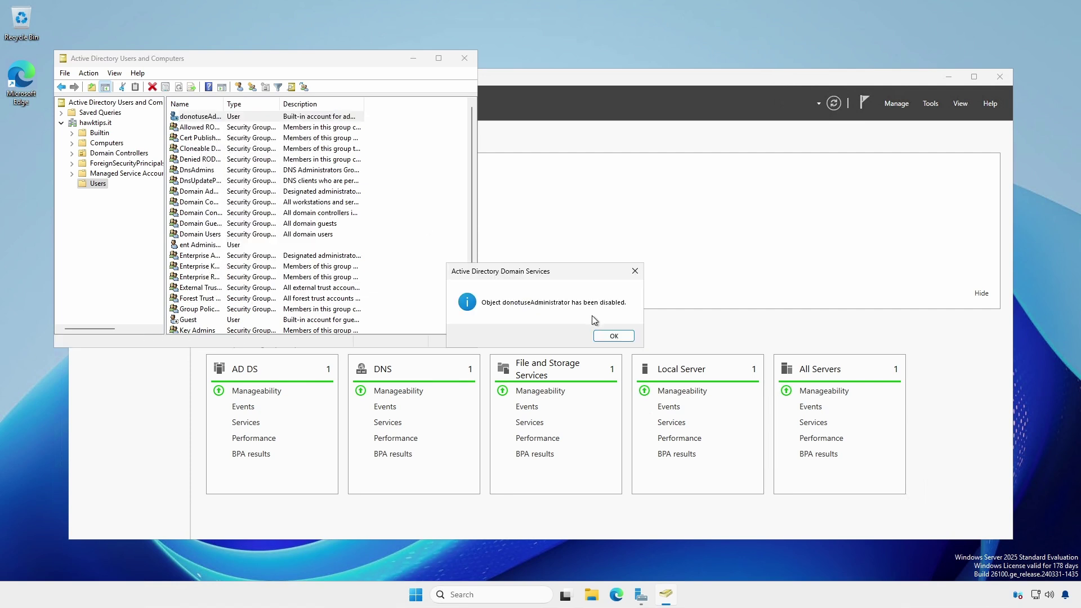
pyautogui.click(604, 336)
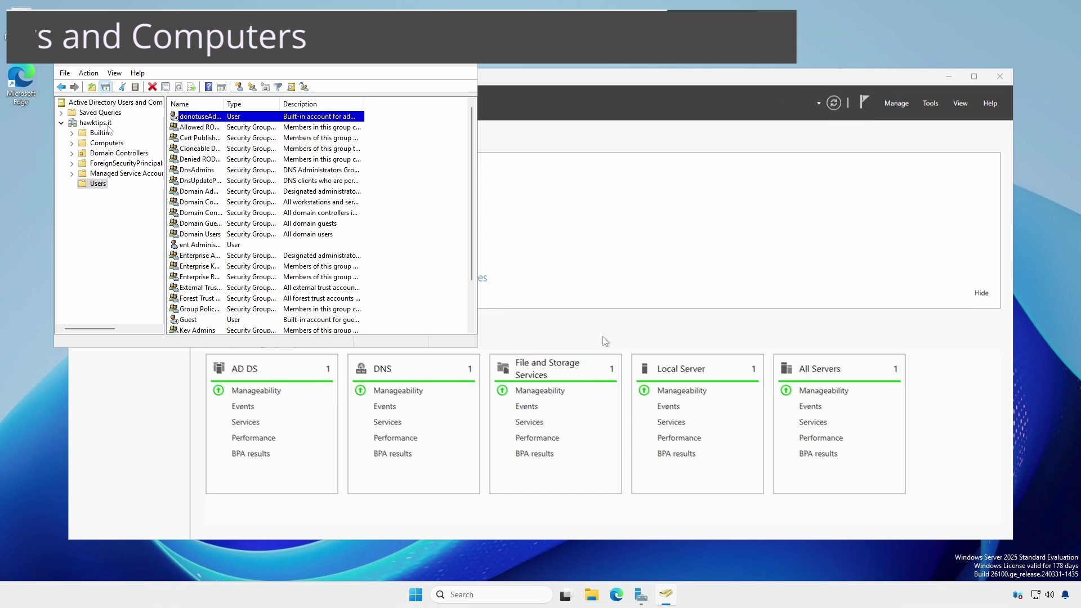
# Create a Domain Users organizational unit under hawktips.it
pyautogui.rightClick(107, 125)
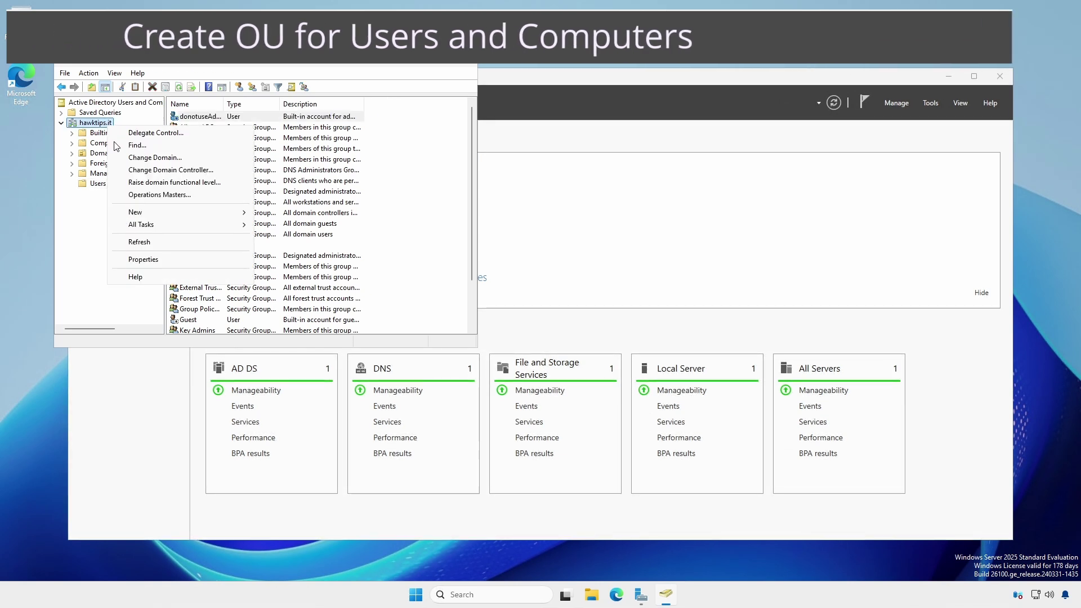
pyautogui.moveTo(149, 213)
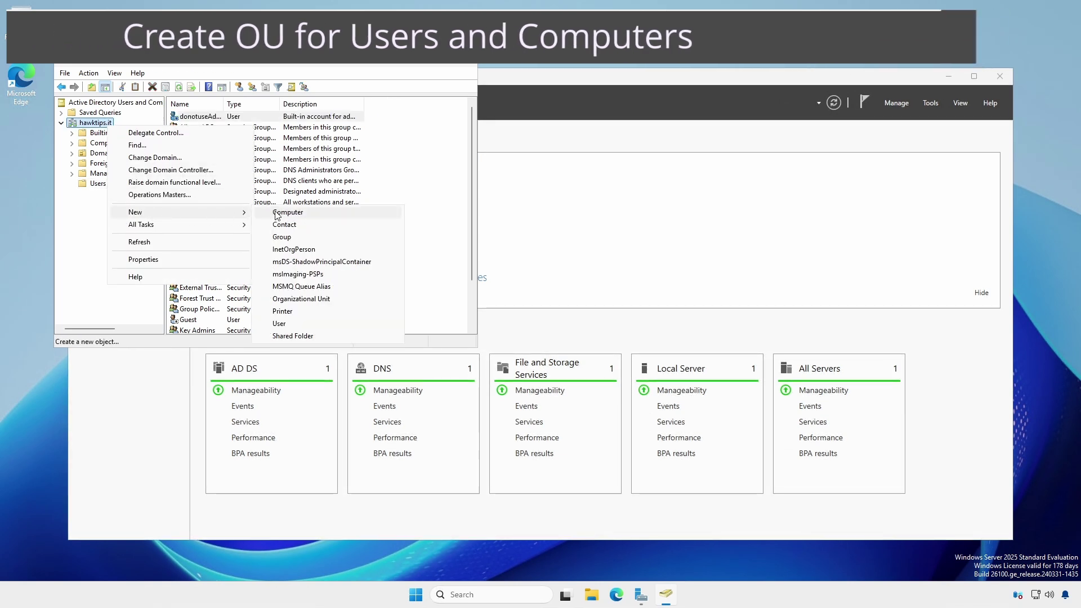
pyautogui.click(290, 299)
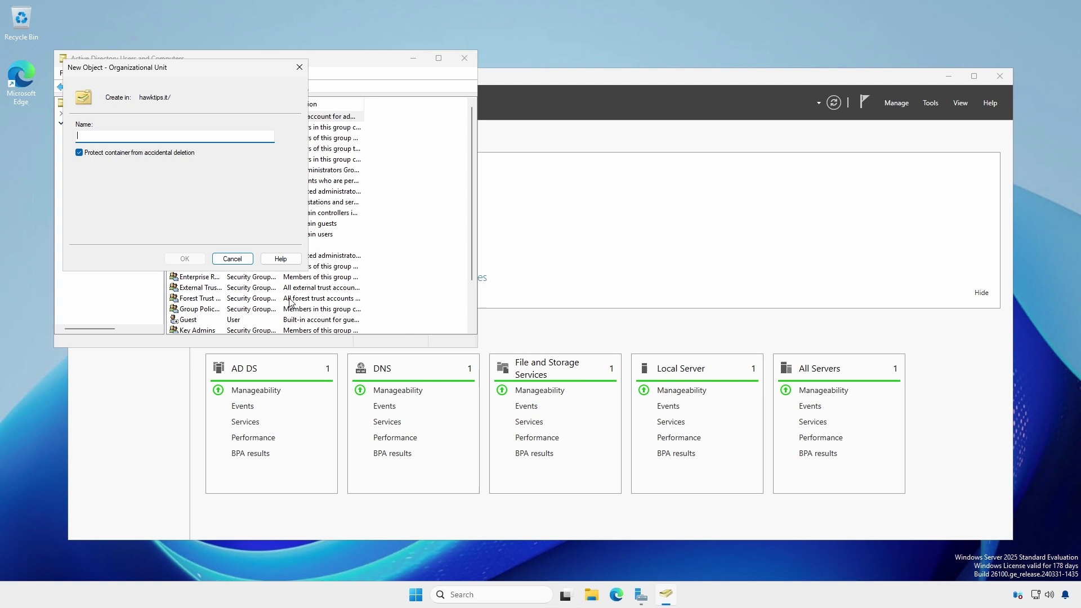
pyautogui.write('Domain ')
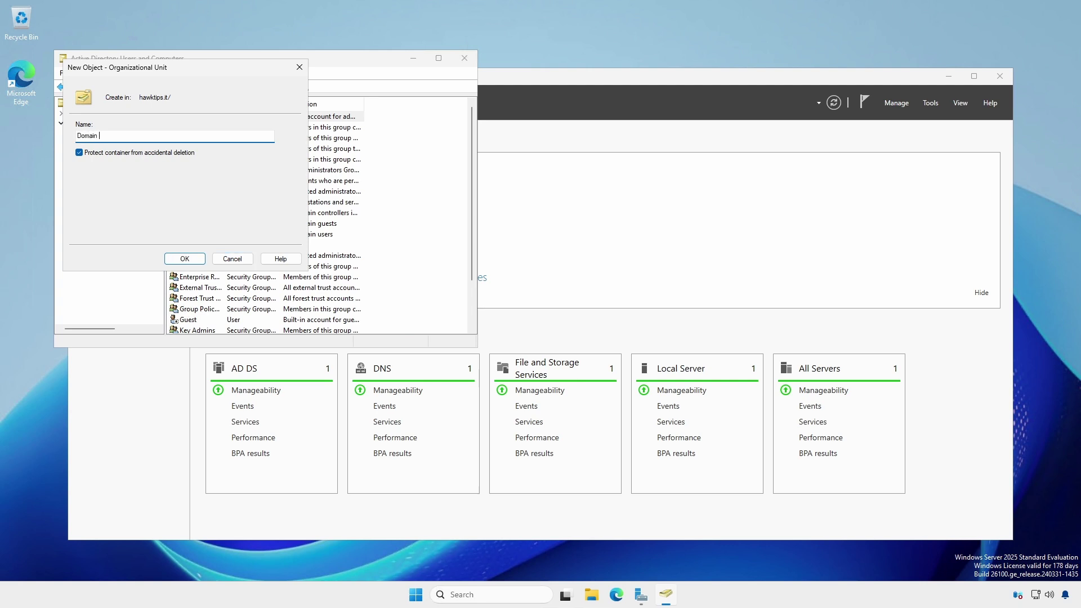
pyautogui.write('Users')
pyautogui.press('Return')
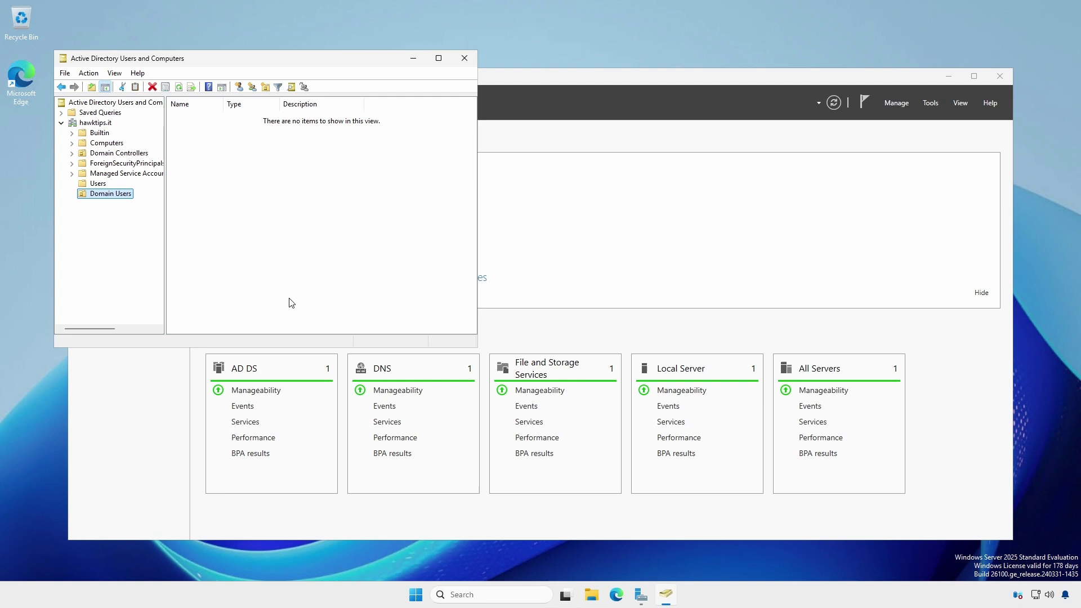
# Add Domain Admins and Domain Computers organizational units under hawktips.it
pyautogui.rightClick(94, 124)
pyautogui.click(129, 211)
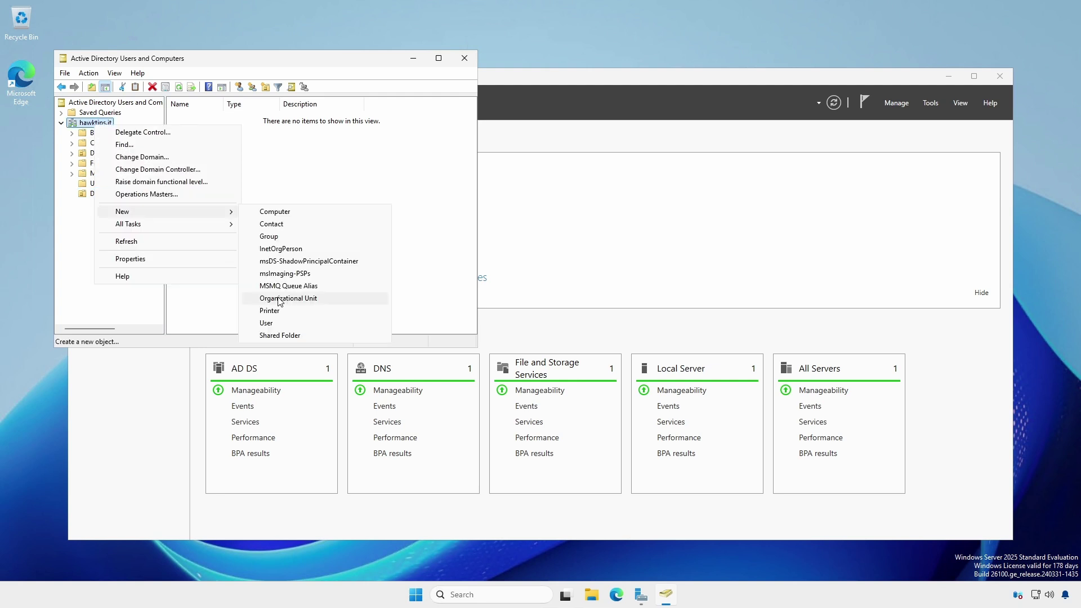
pyautogui.click(280, 298)
pyautogui.write('Domain Admin')
pyautogui.press('Return')
pyautogui.rightClick(95, 124)
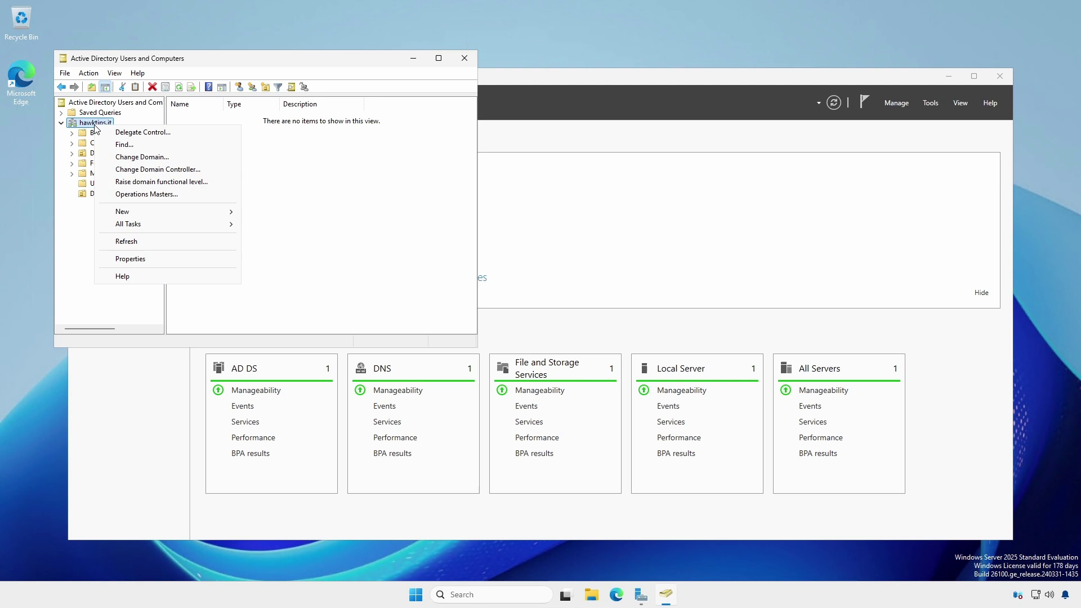
pyautogui.click(130, 212)
pyautogui.click(279, 299)
pyautogui.write('Domain Computers')
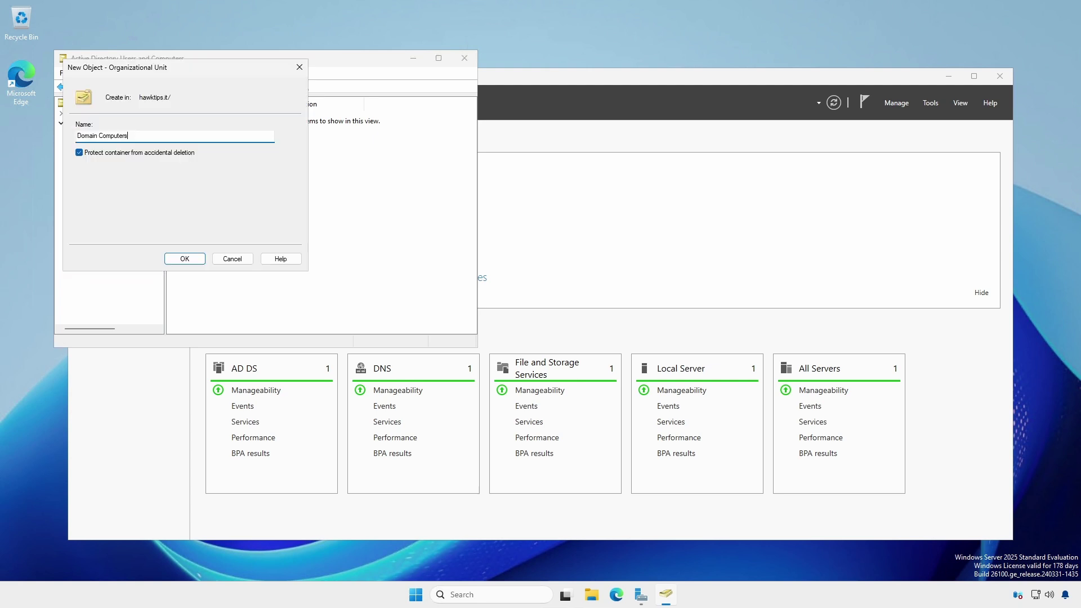
pyautogui.click(194, 263)
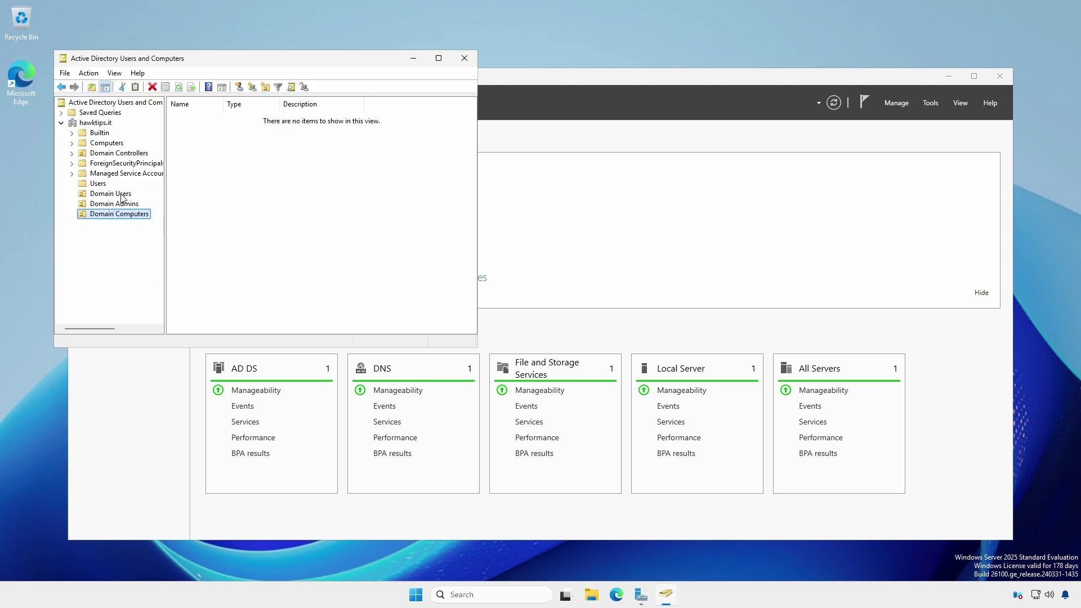
pyautogui.click(97, 185)
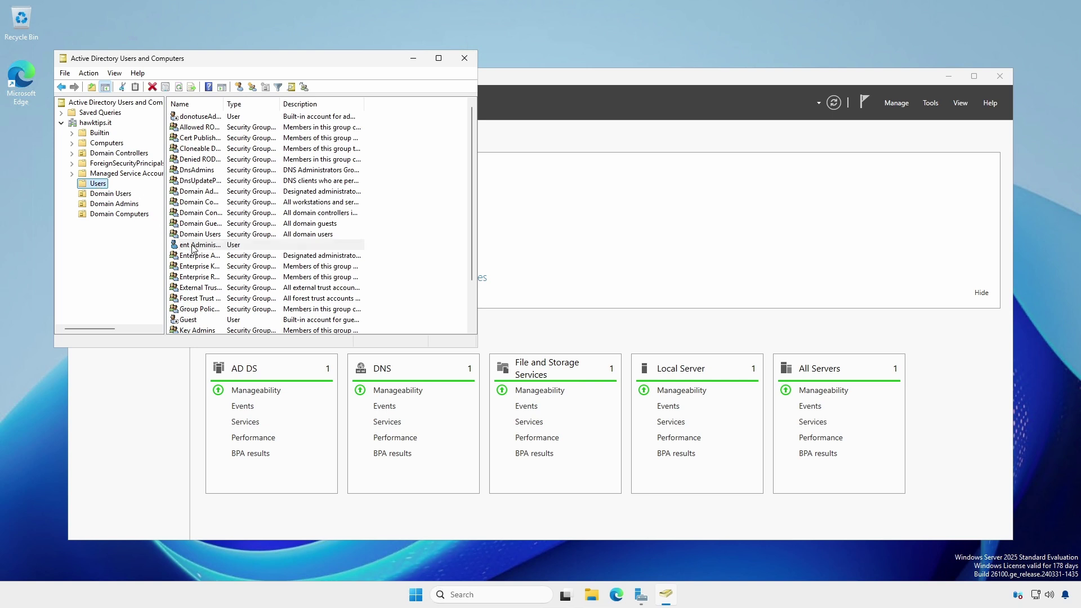
# Move the admin user from Users into the Domain Admins OU, confirming the warning
pyautogui.moveTo(191, 246); pyautogui.dragTo(135, 208)
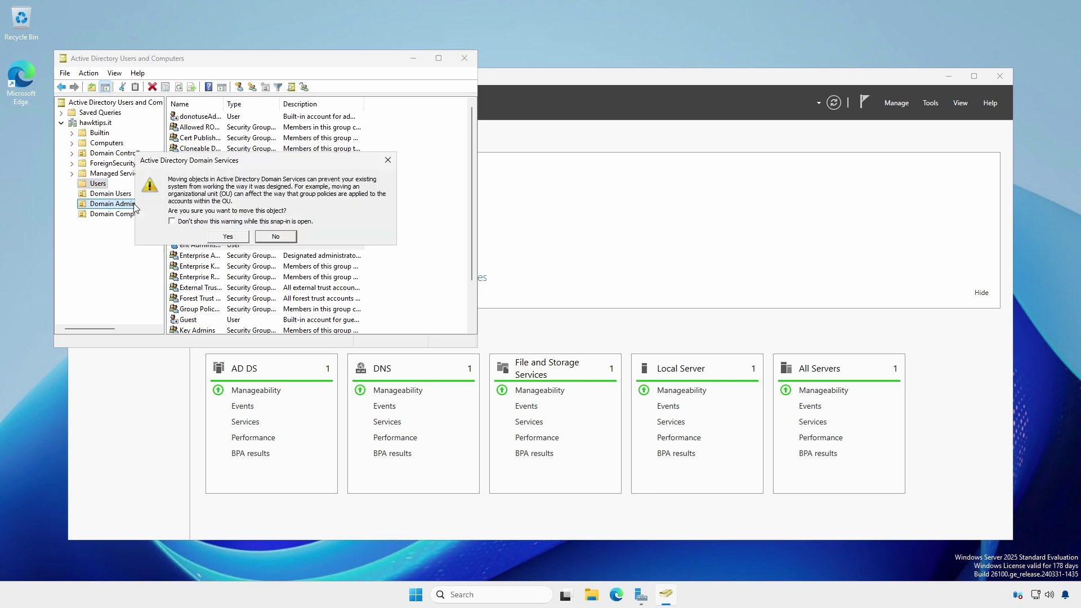
pyautogui.click(228, 237)
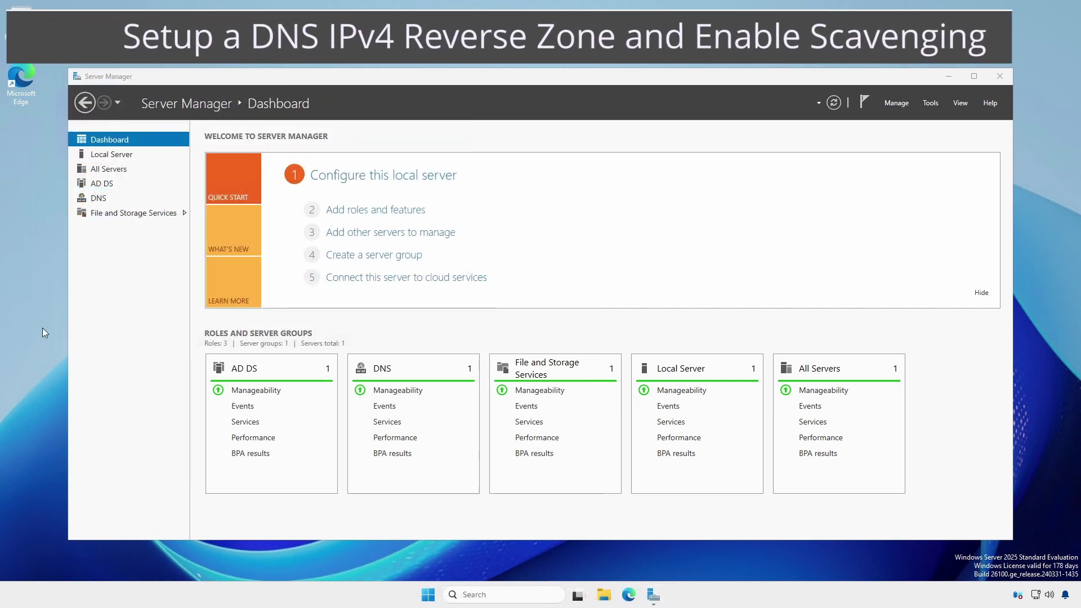
# Open DNS Manager and start a new zone under HT-DC1's Reverse Lookup Zones
pyautogui.click(930, 103)
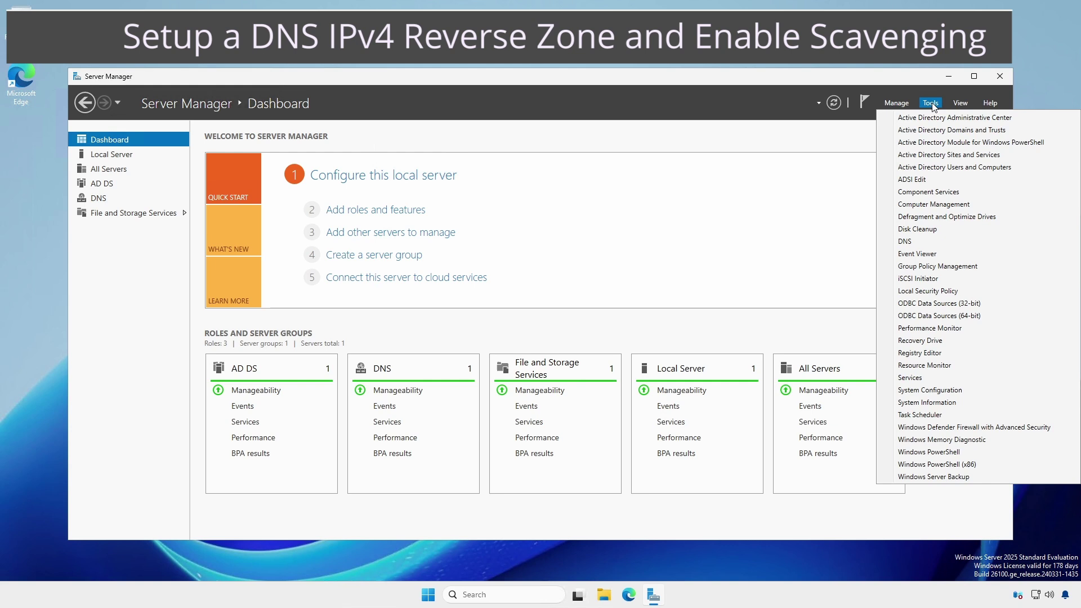
pyautogui.click(905, 242)
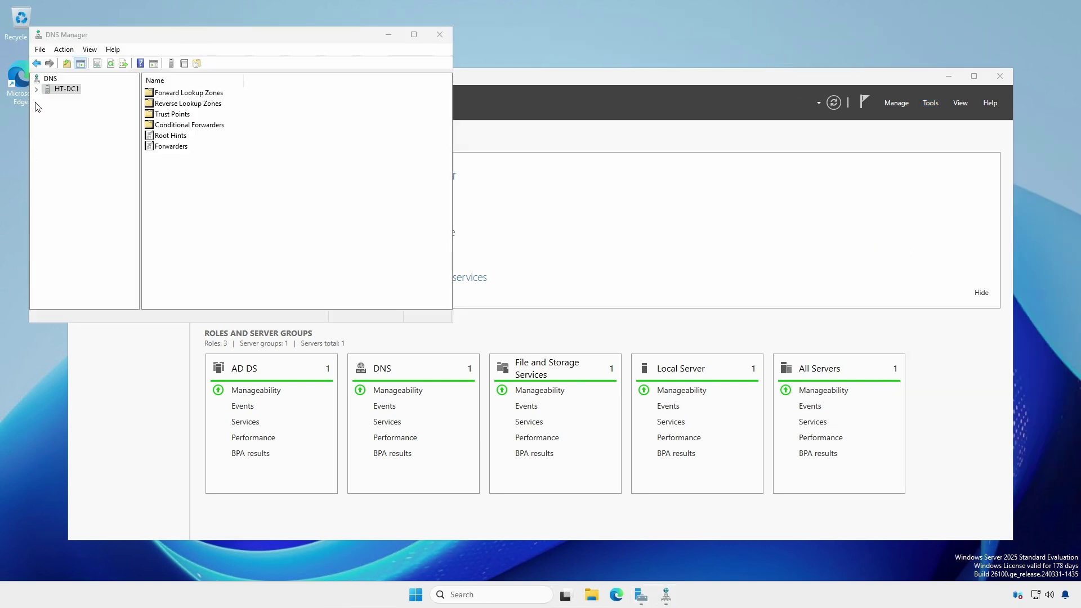
pyautogui.click(36, 89)
pyautogui.click(66, 110)
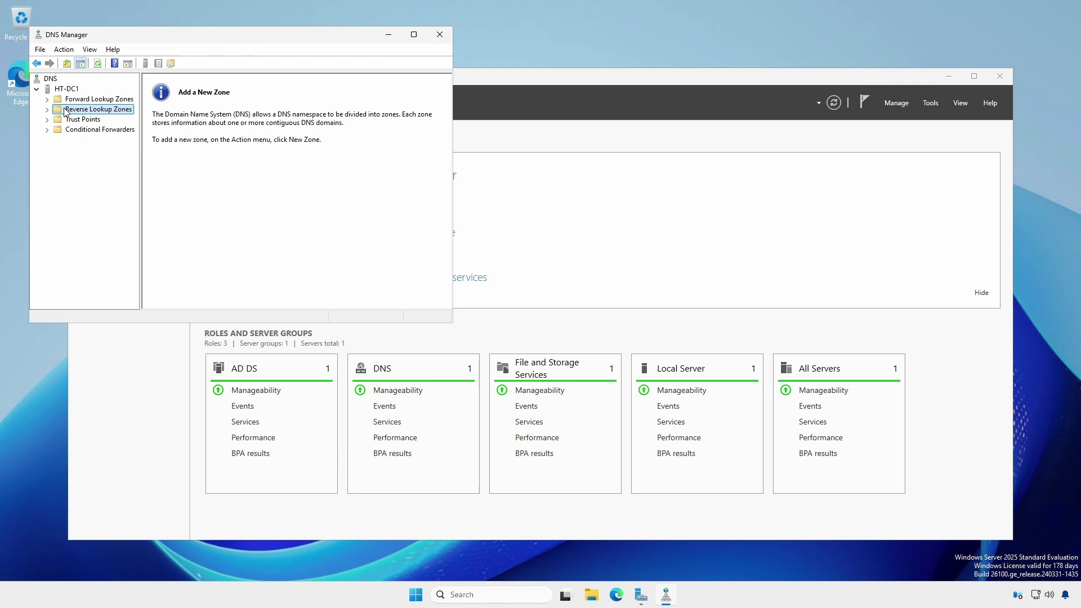
pyautogui.rightClick(66, 111)
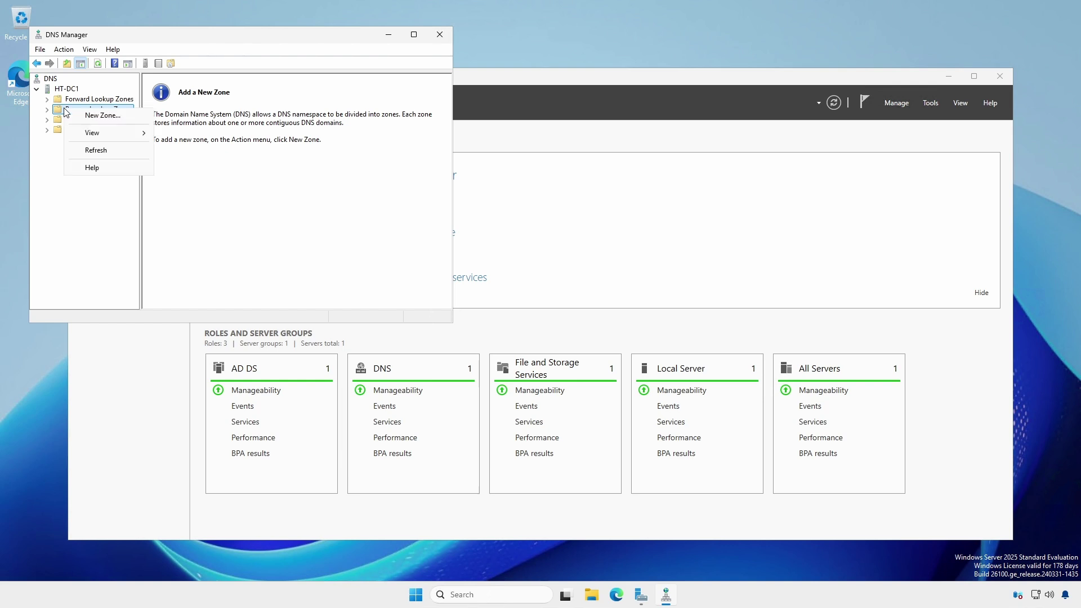
pyautogui.click(93, 115)
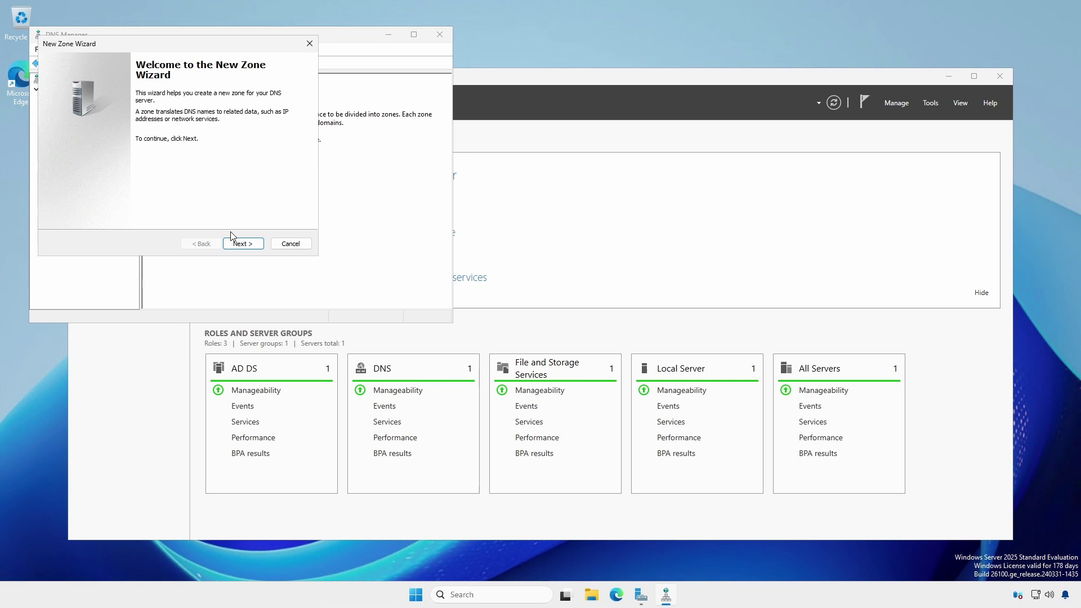
# Create an AD-integrated primary IPv4 reverse zone for network 10.94.9 with secure-only updates
pyautogui.click(239, 246)
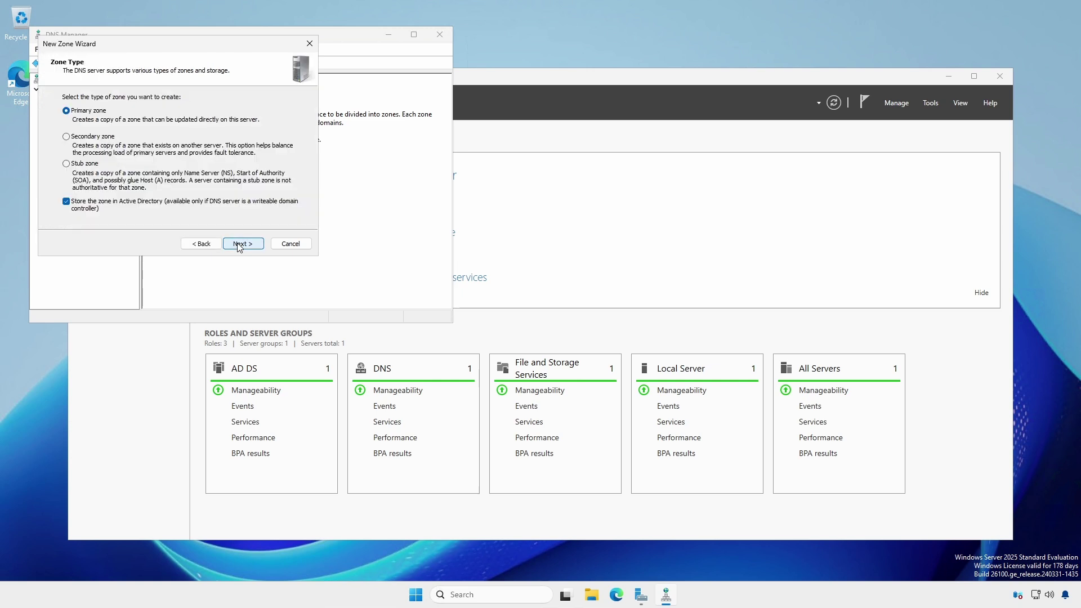
pyautogui.click(239, 245)
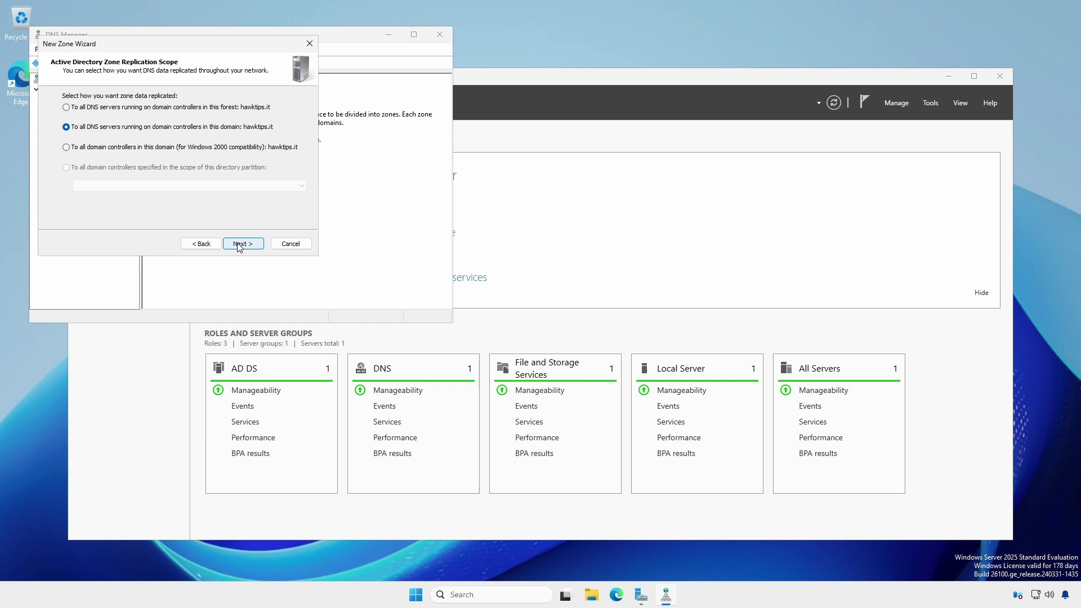
pyautogui.click(240, 246)
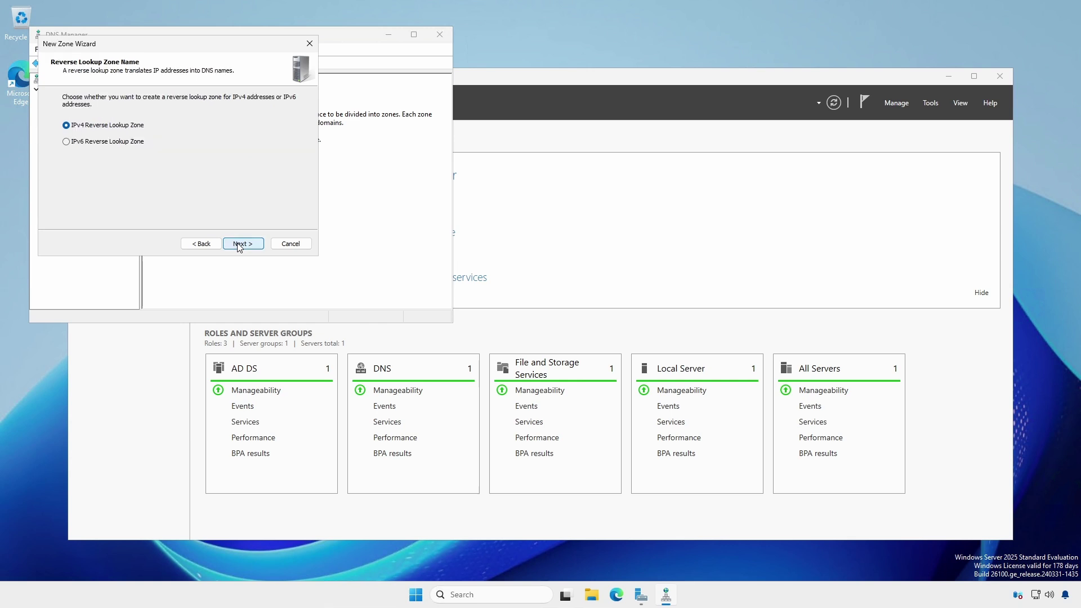
pyautogui.click(239, 245)
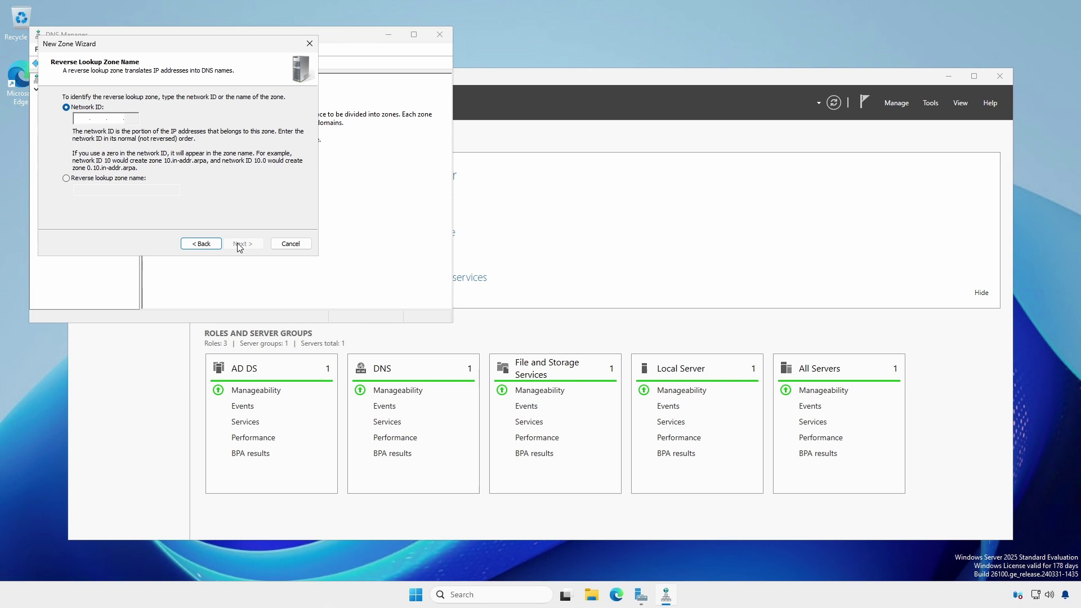
pyautogui.click(79, 117)
pyautogui.write('10.94.9.')
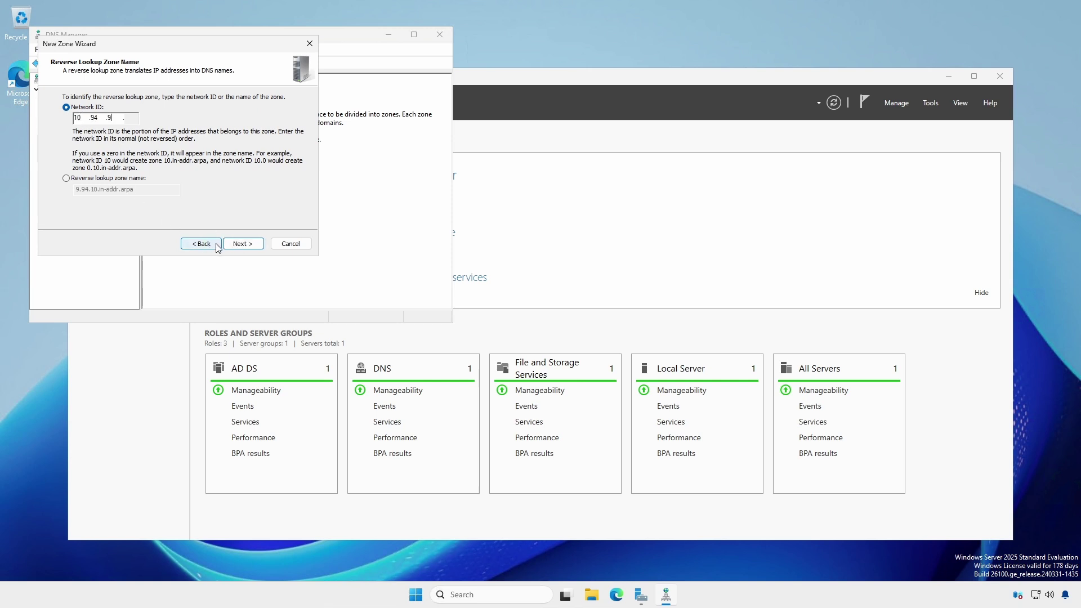
pyautogui.click(240, 246)
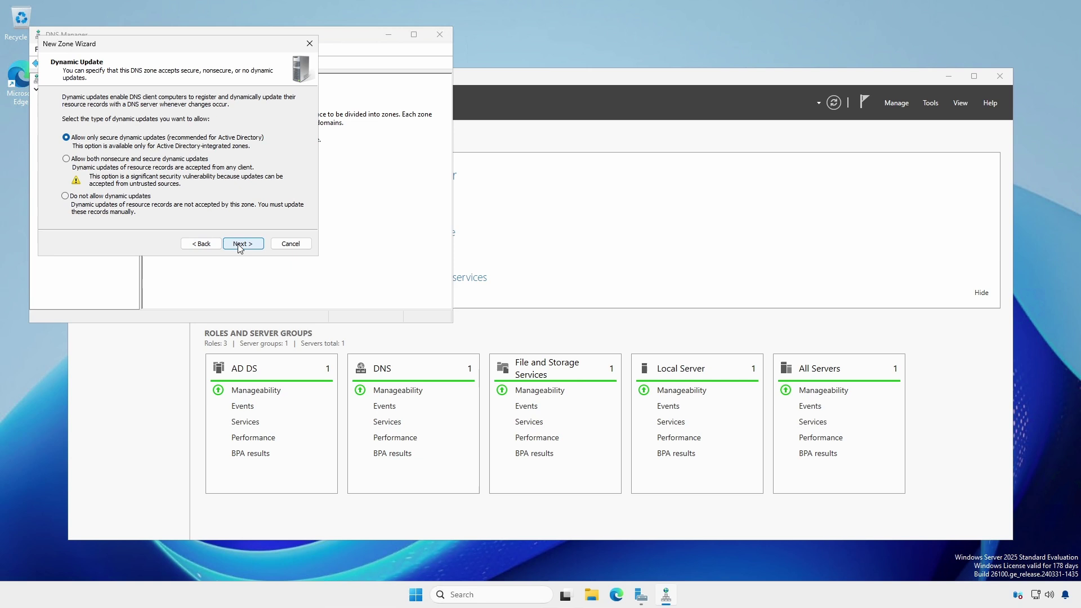
pyautogui.click(239, 246)
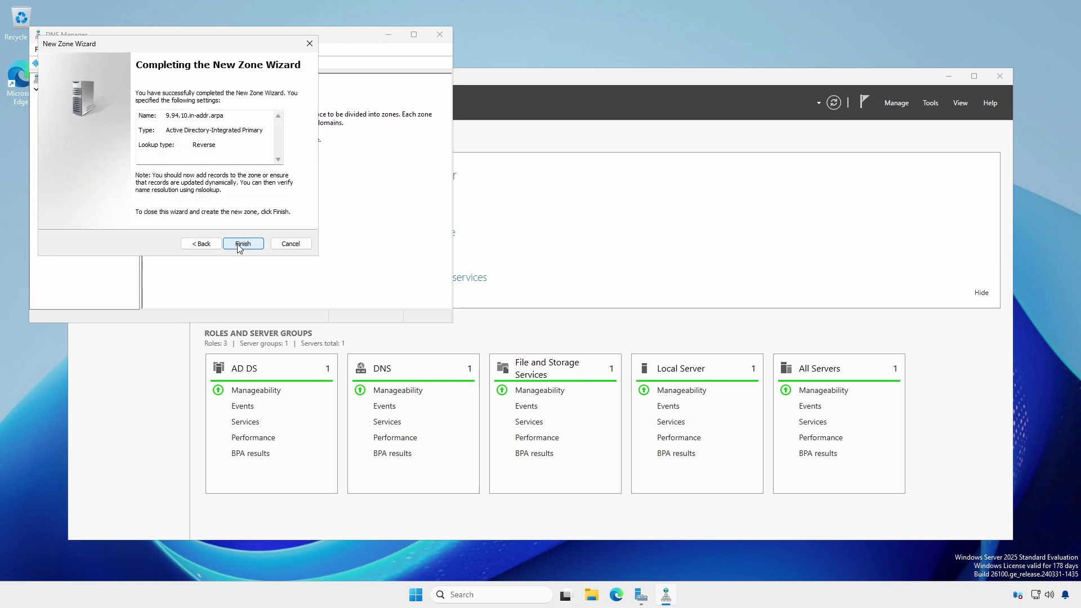
pyautogui.click(240, 246)
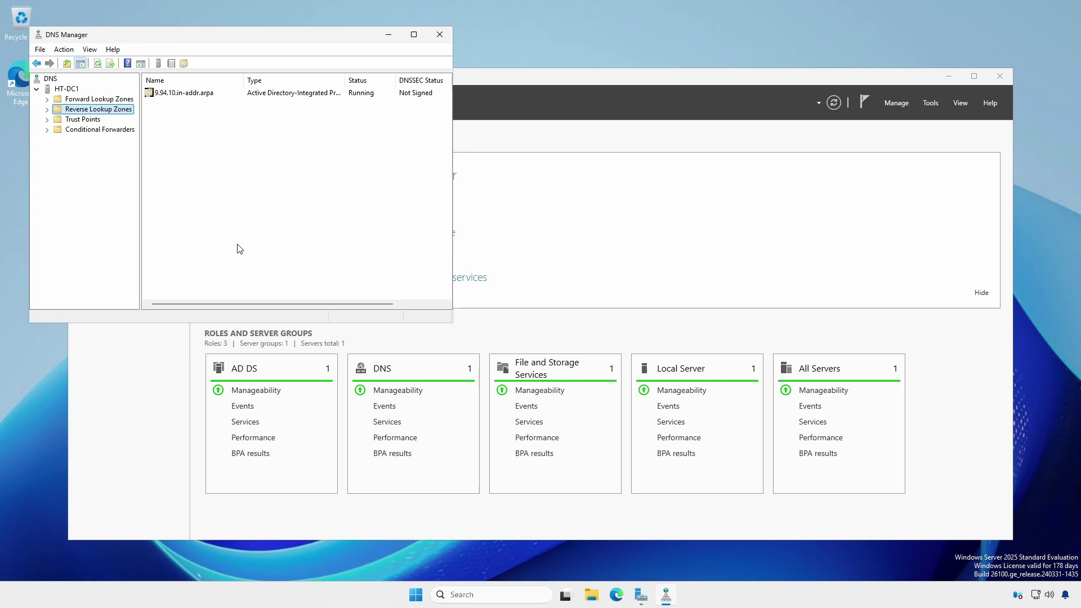
# Turn on stale-record scavenging in the hawktips.it zone properties and accept them
pyautogui.click(69, 102)
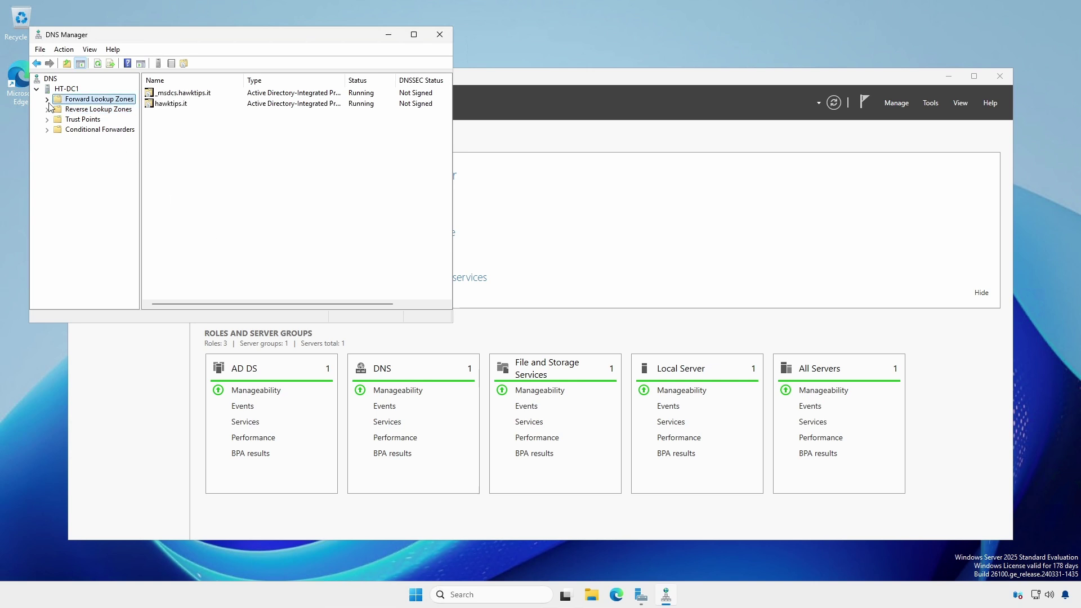
pyautogui.click(47, 99)
pyautogui.click(92, 120)
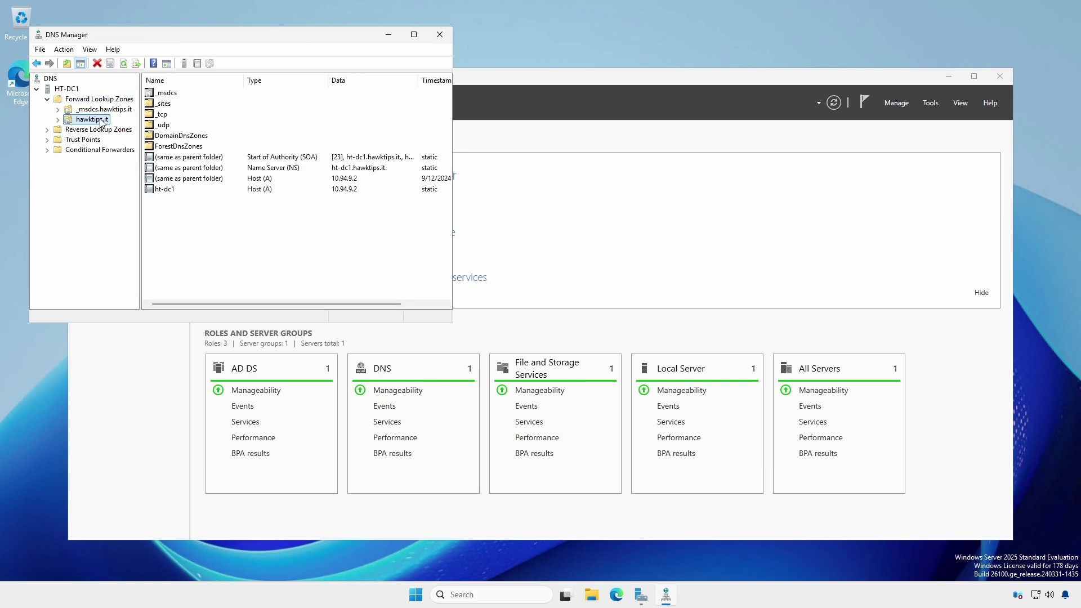
pyautogui.rightClick(102, 123)
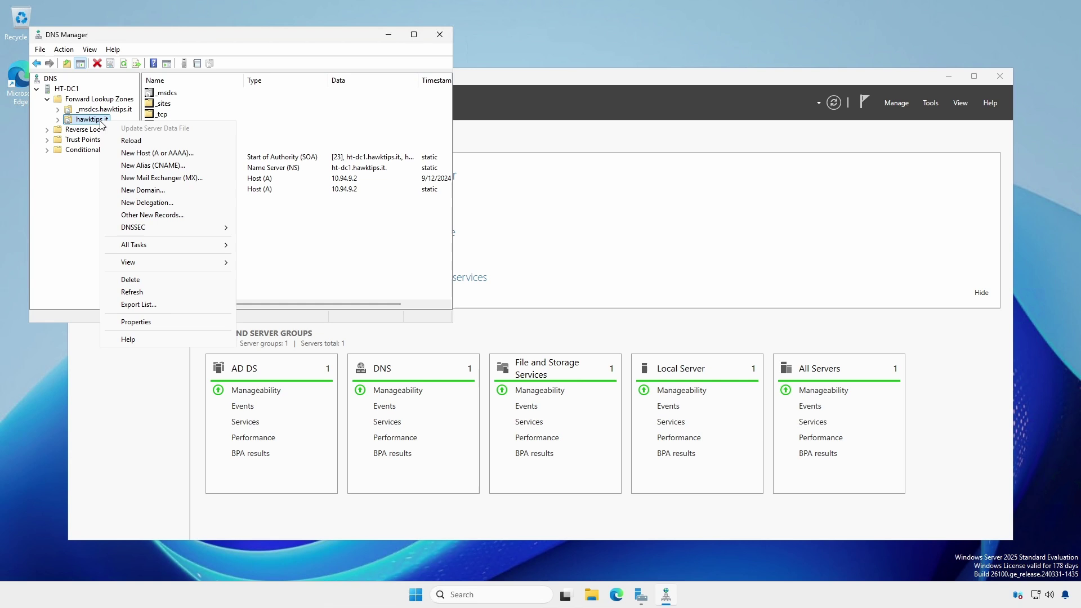
pyautogui.click(162, 327)
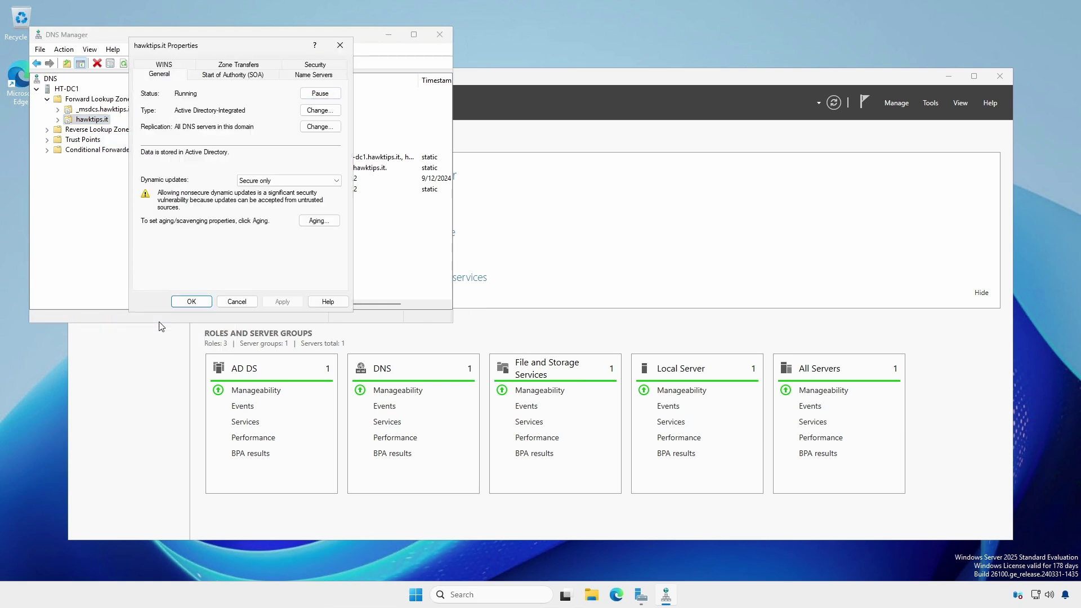
pyautogui.click(313, 221)
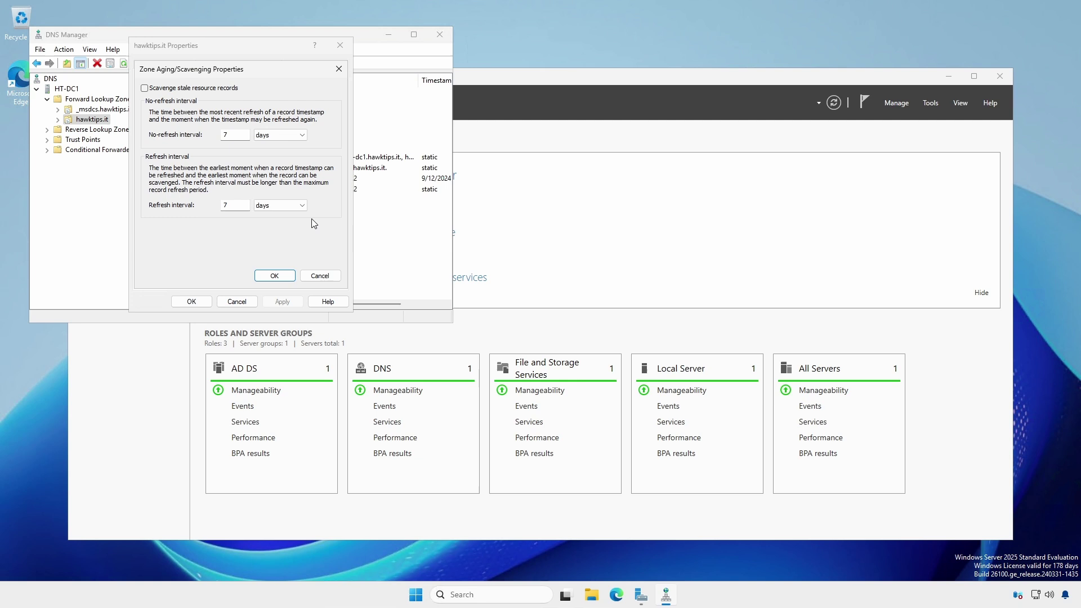
pyautogui.click(165, 89)
pyautogui.click(280, 276)
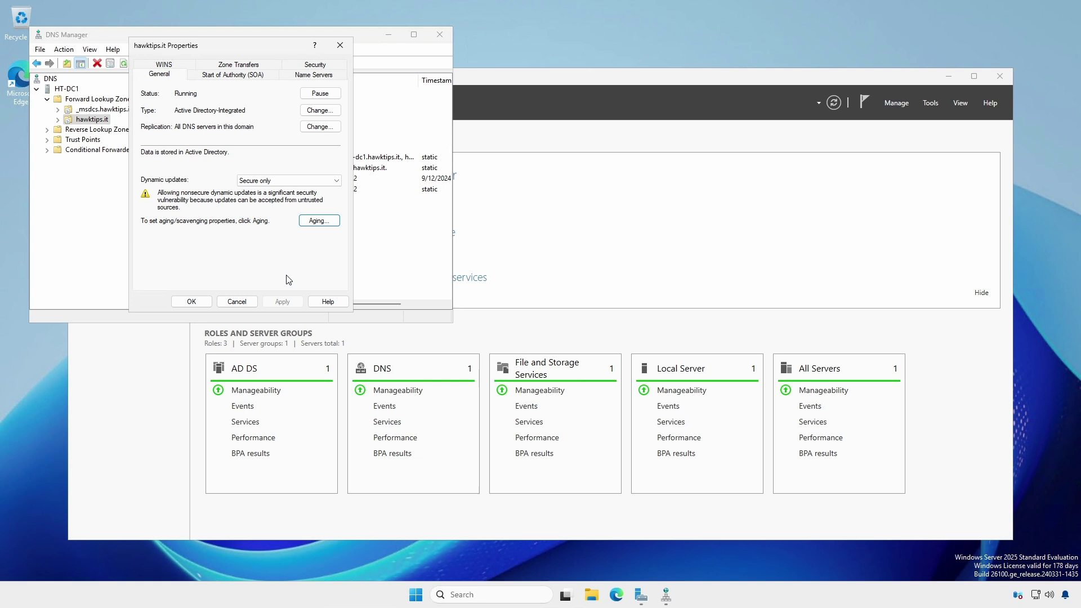
pyautogui.click(192, 300)
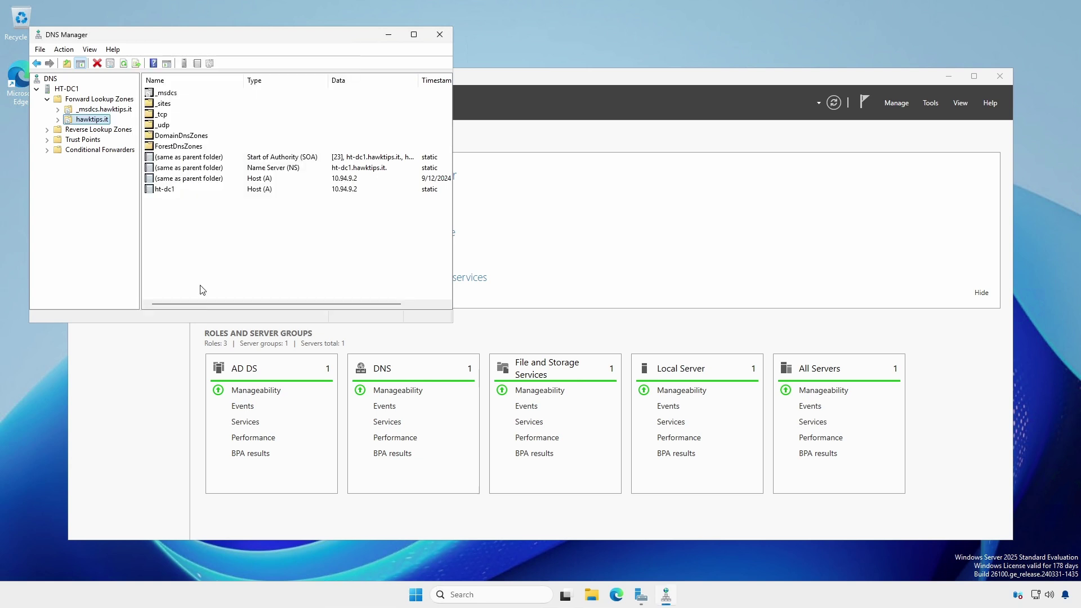
# Review HT-DC1's server-wide aging/scavenging settings and cancel without changes
pyautogui.click(67, 90)
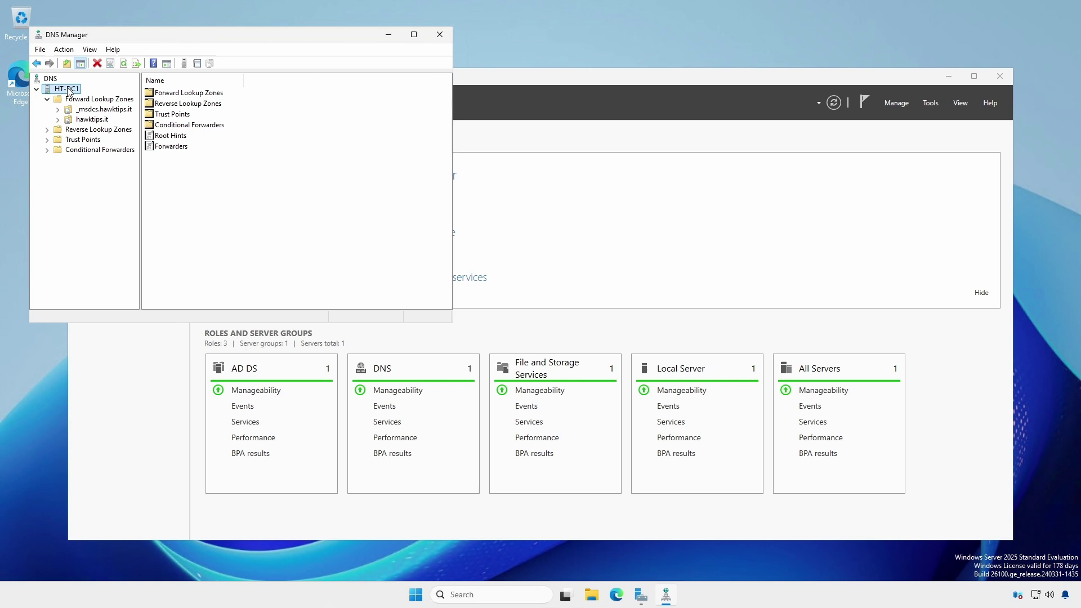
pyautogui.rightClick(62, 90)
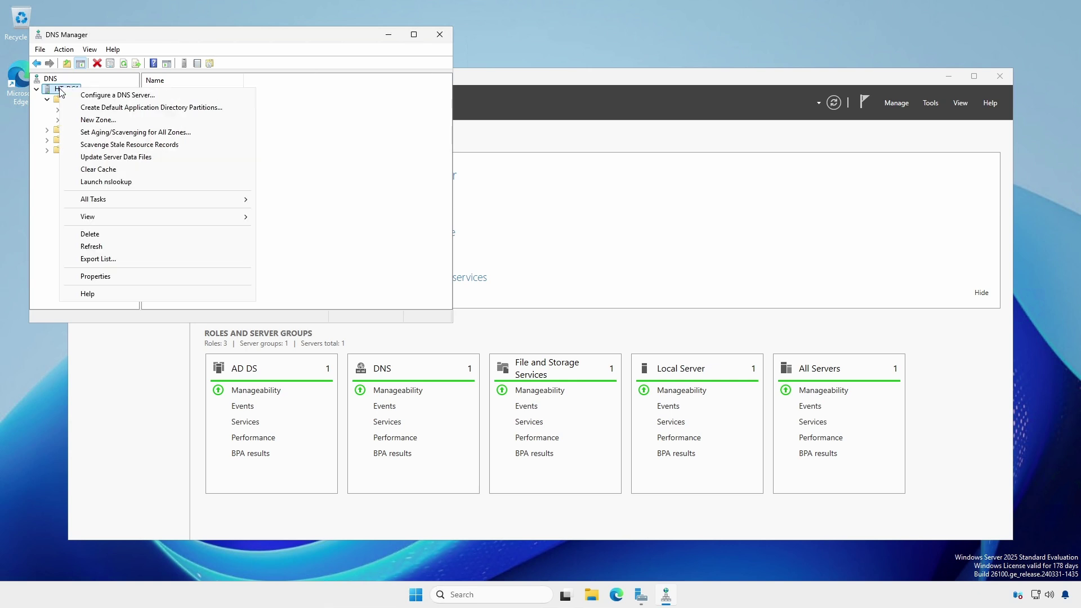
pyautogui.click(140, 133)
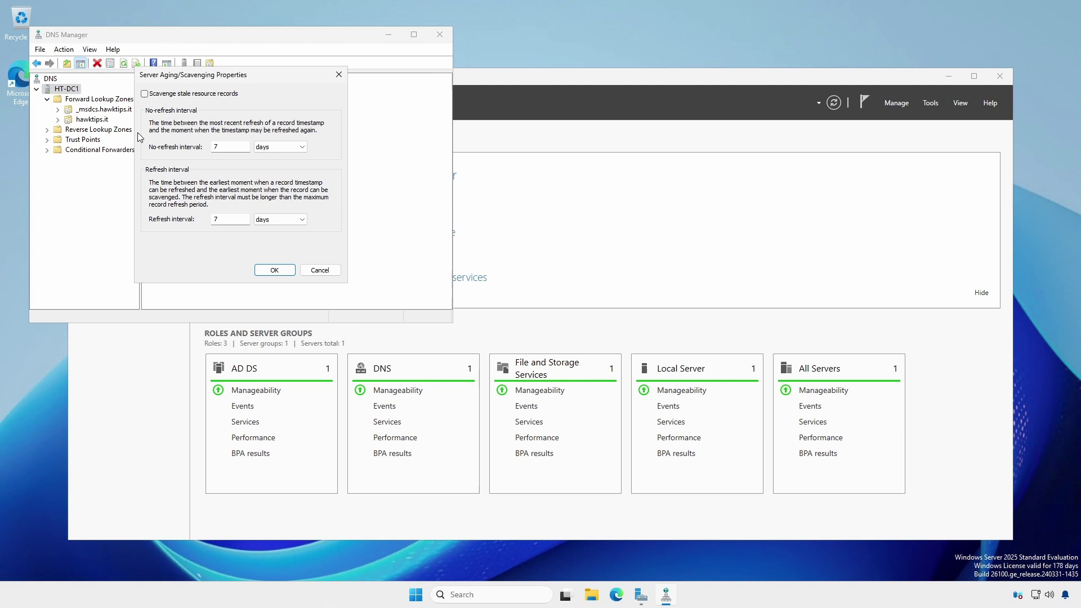
pyautogui.click(319, 270)
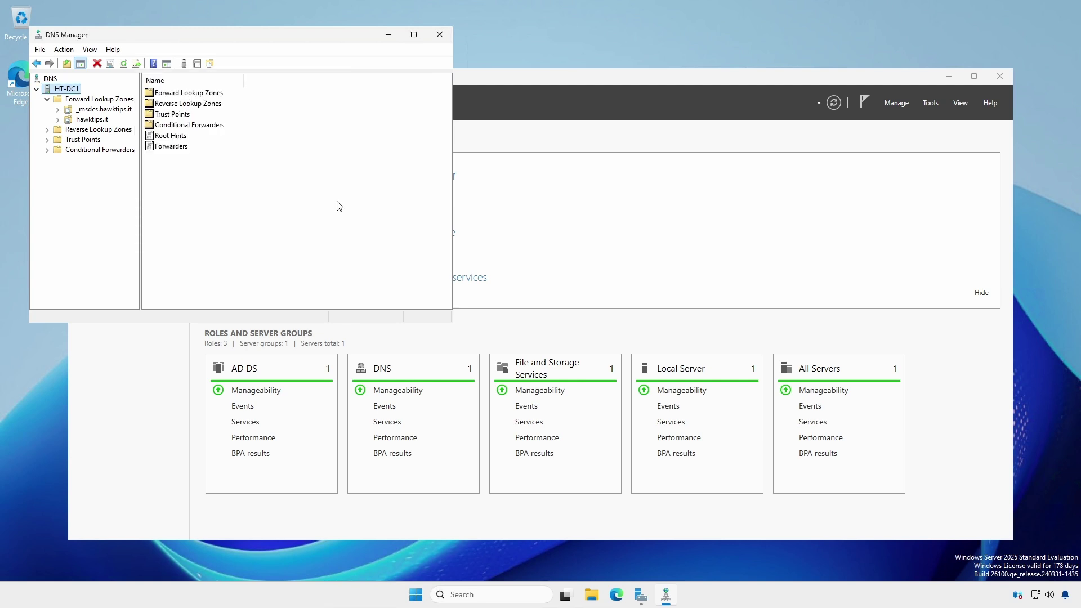
# Review the Ethernet adapter's IPv4 settings (10.94.9.2, DNS 127.0.0.1) and close all dialogs
pyautogui.click(439, 34)
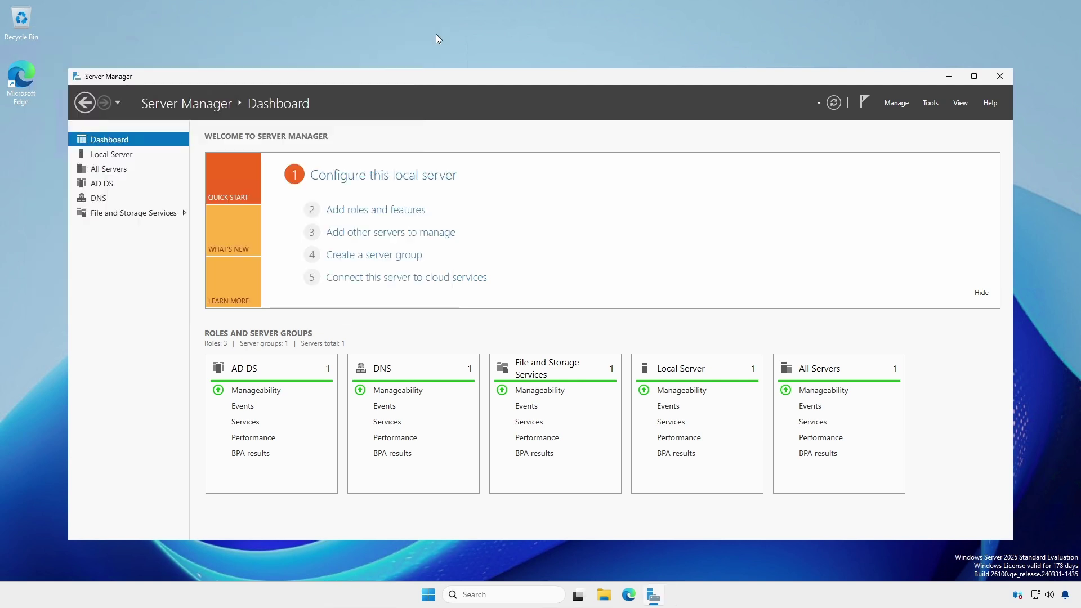
pyautogui.click(111, 155)
pyautogui.click(321, 260)
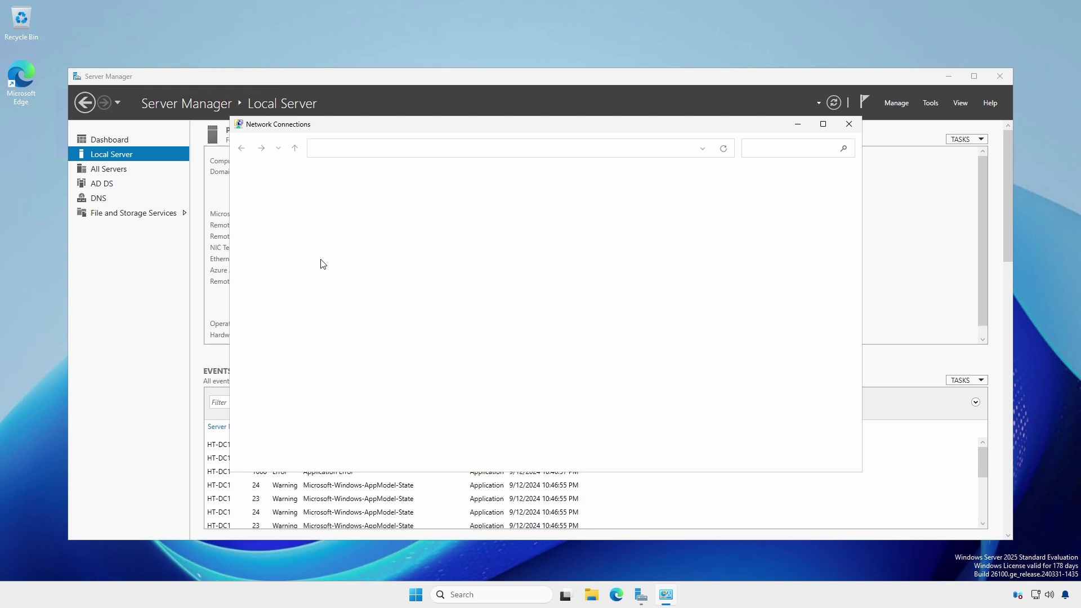
pyautogui.rightClick(277, 197)
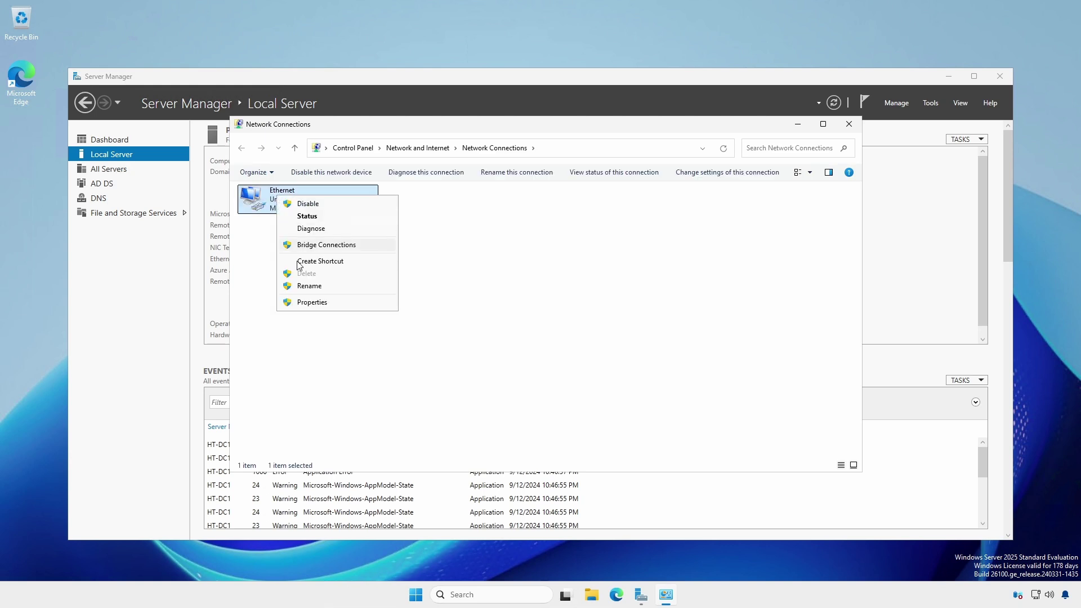
pyautogui.click(312, 302)
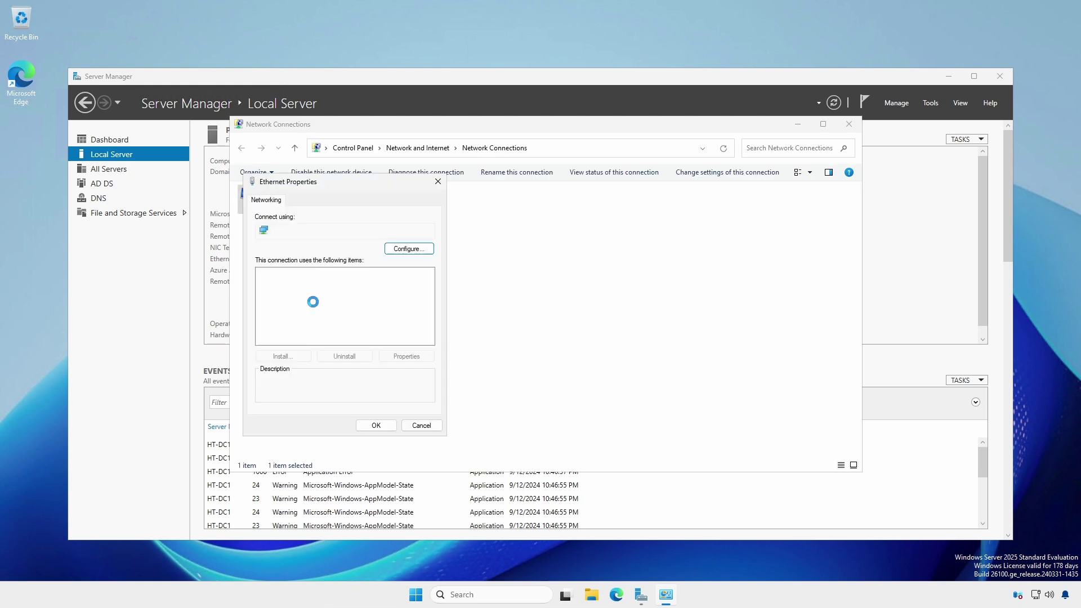
pyautogui.click(320, 302)
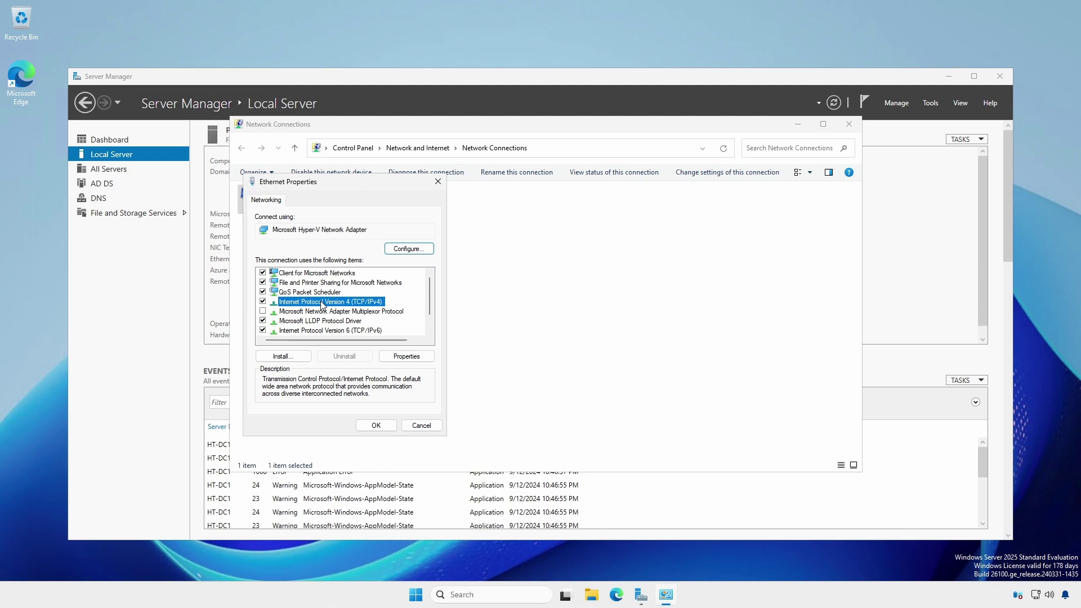
pyautogui.click(391, 357)
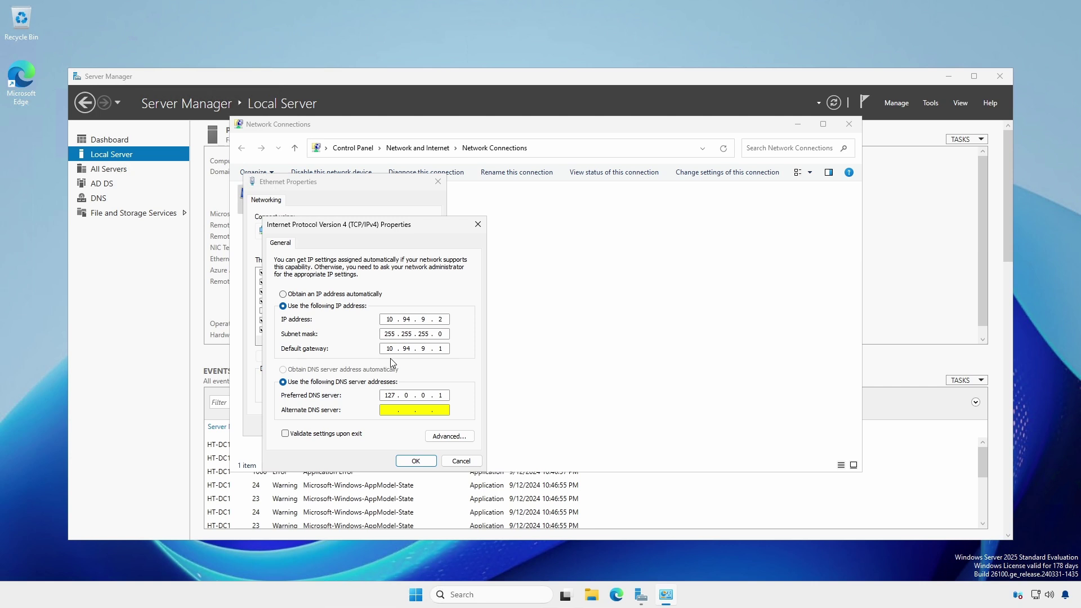
pyautogui.click(477, 224)
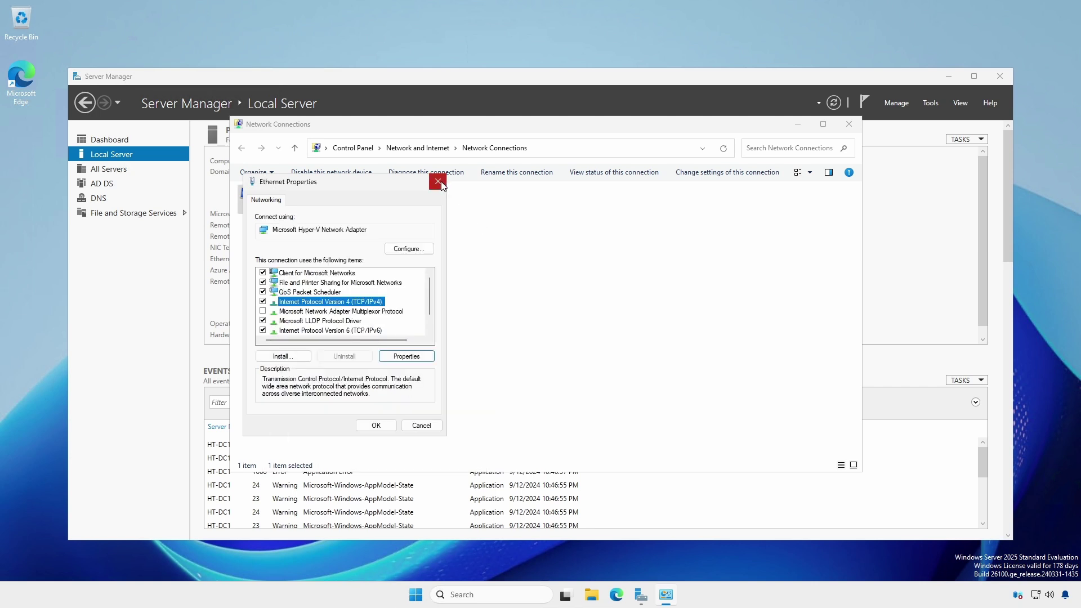
pyautogui.click(438, 181)
pyautogui.click(851, 125)
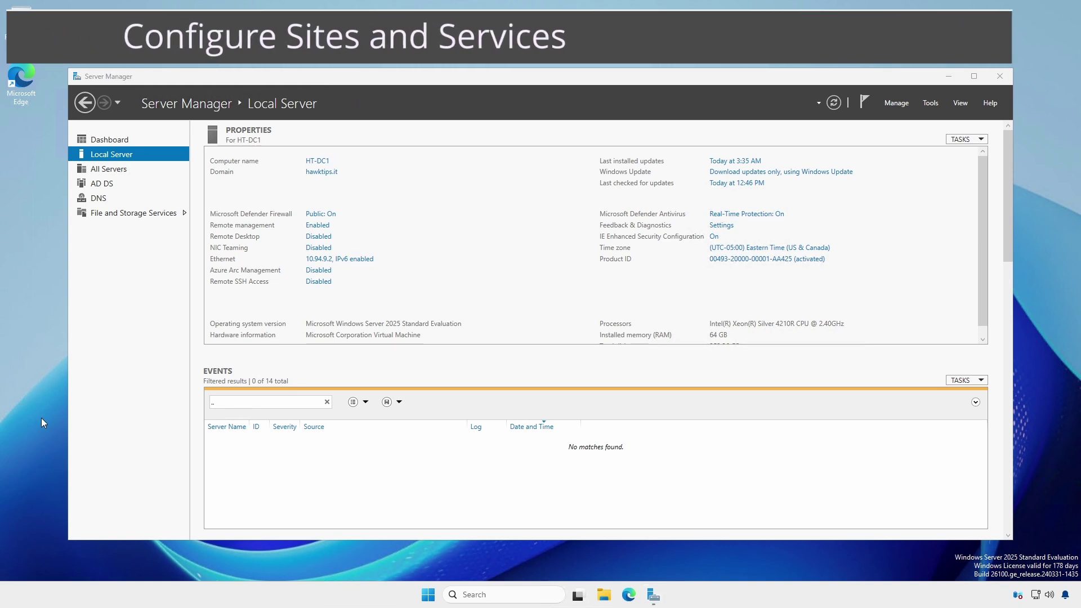
# Rename Default-First-Site-Name to HTHQ in Active Directory Sites and Services
pyautogui.click(929, 104)
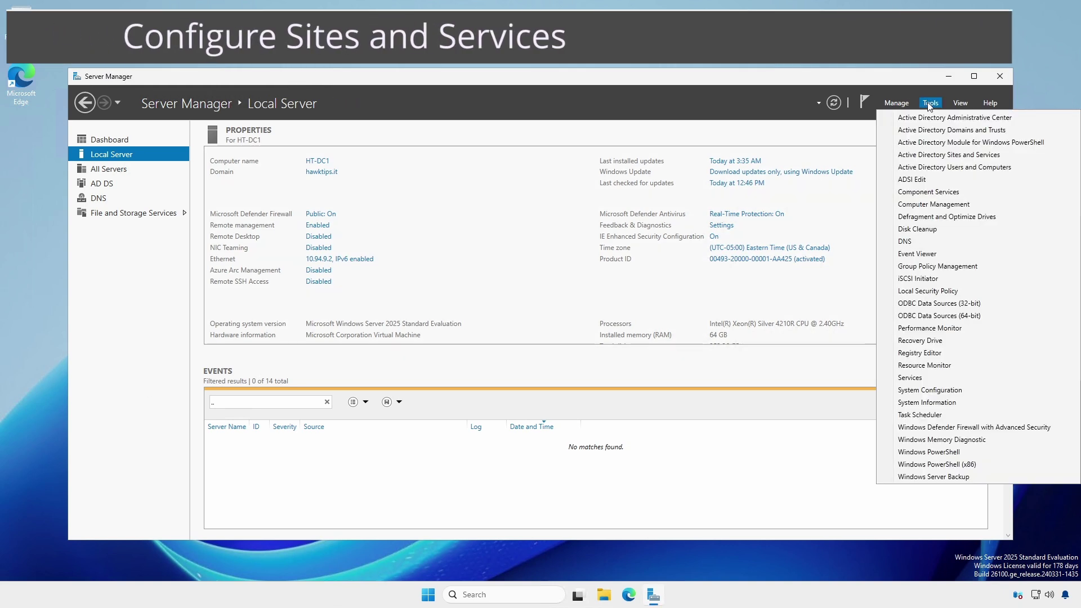
pyautogui.click(923, 155)
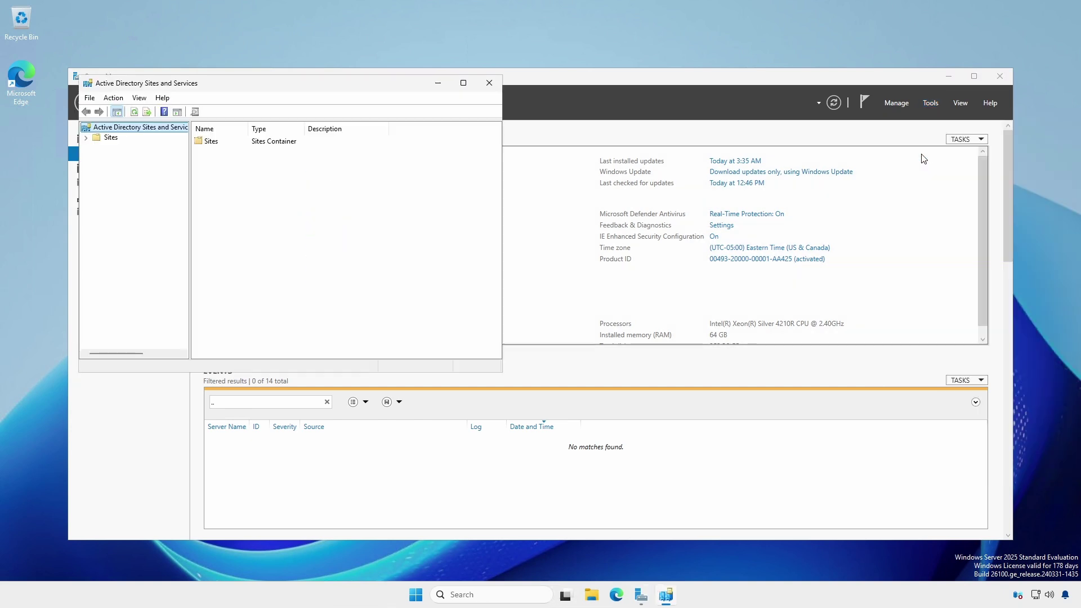
pyautogui.click(86, 138)
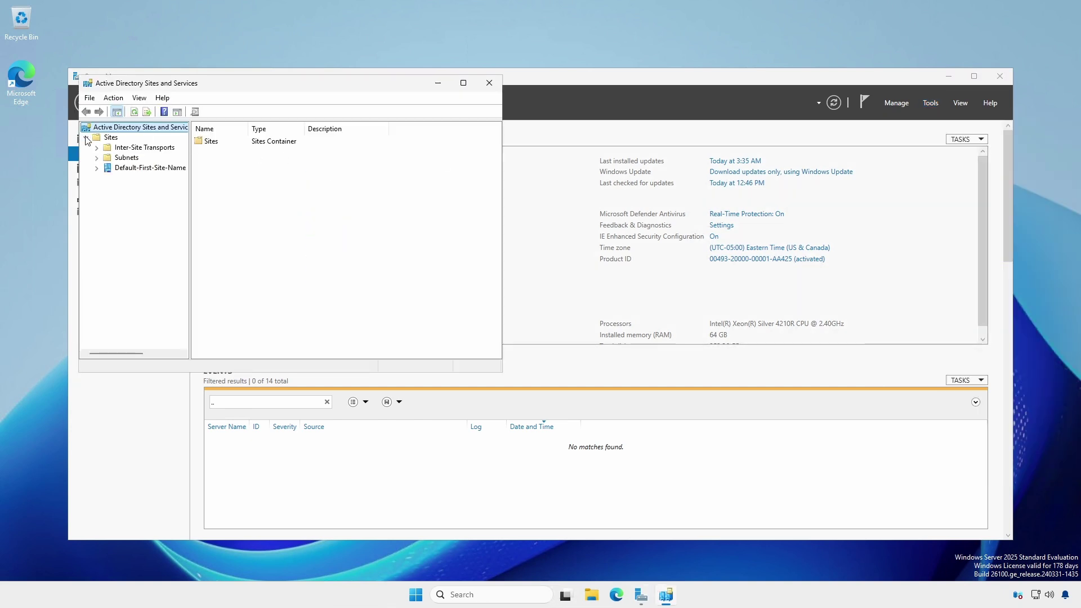
pyautogui.click(139, 169)
pyautogui.rightClick(140, 173)
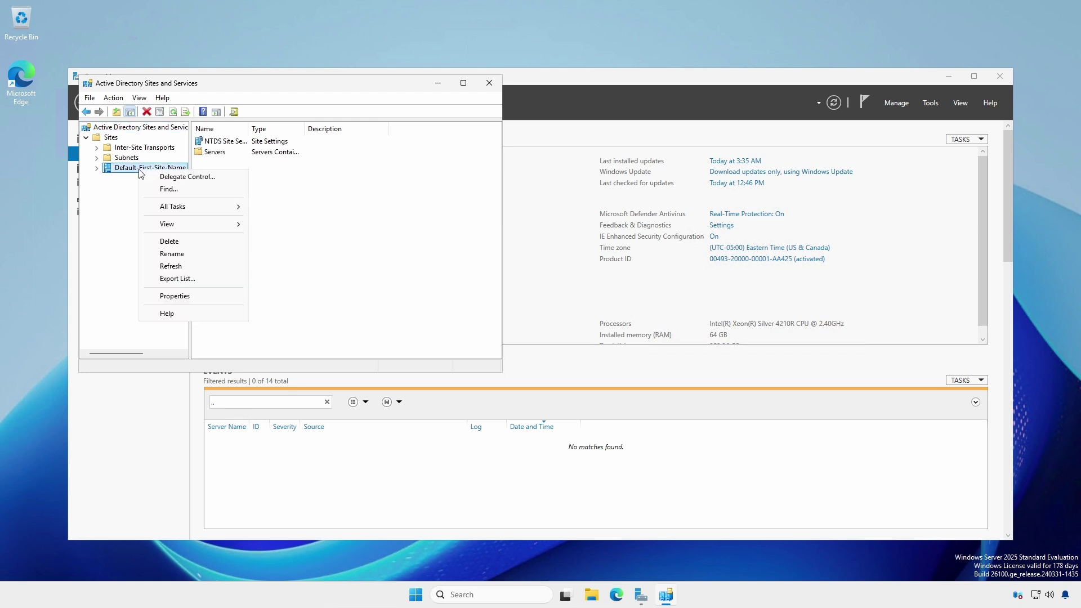
pyautogui.click(170, 254)
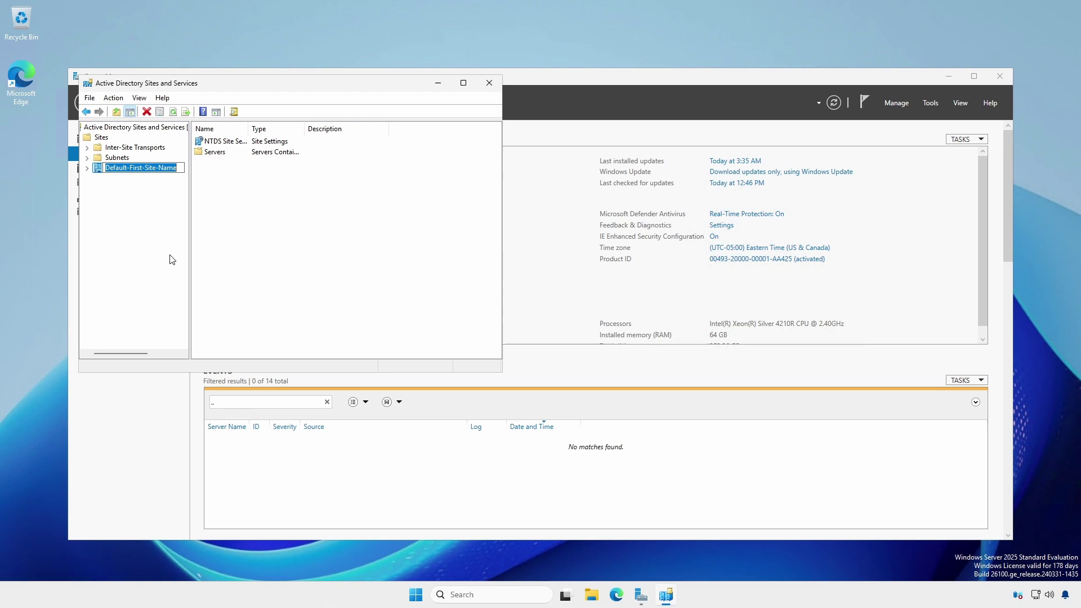
pyautogui.write('HTHQ')
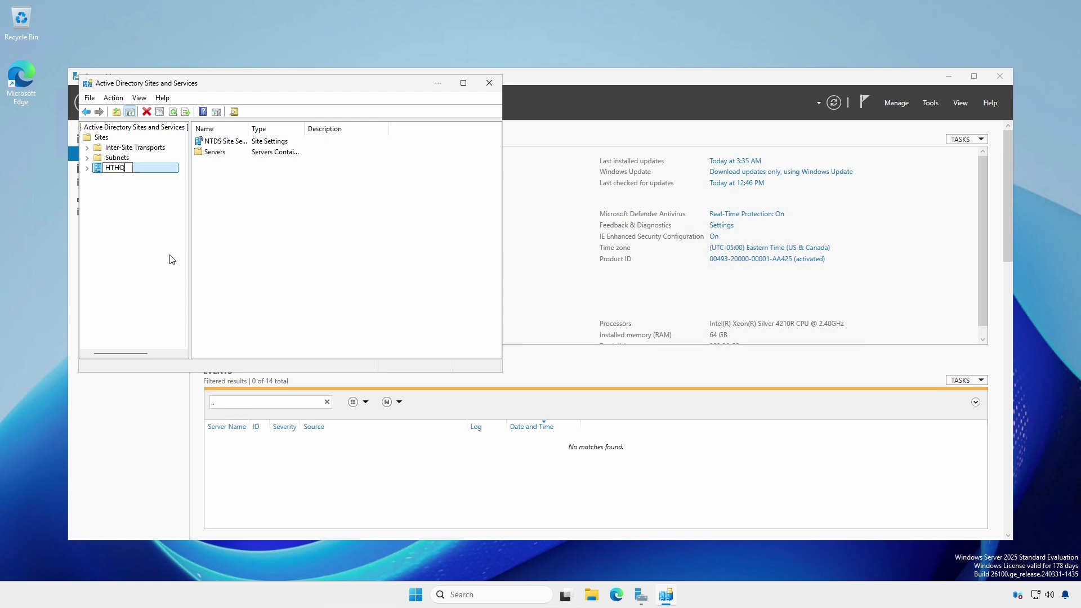
pyautogui.press('Return')
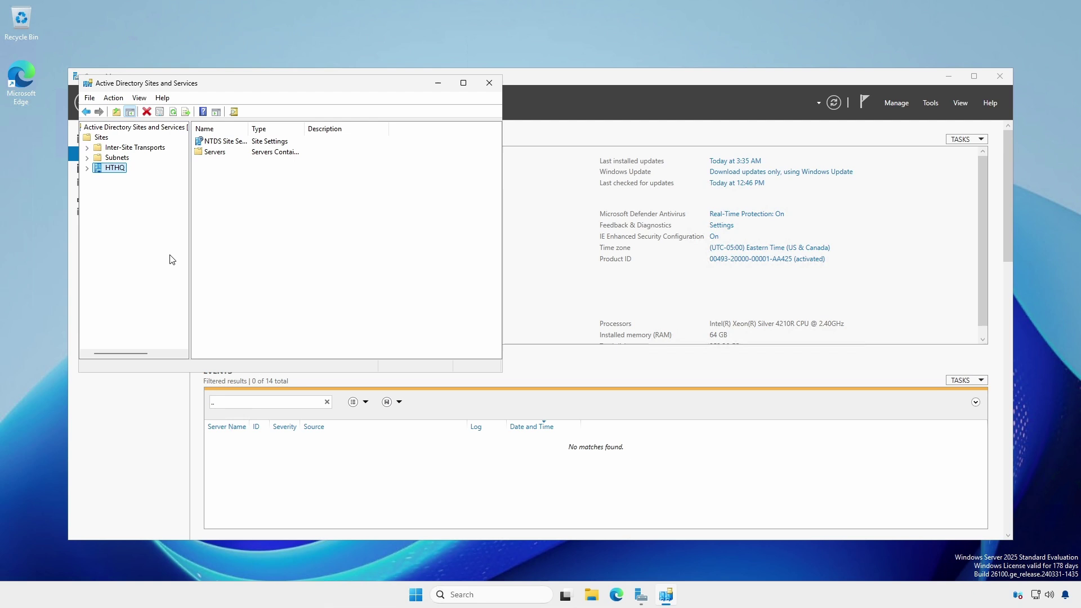
pyautogui.click(119, 159)
# Create subnet 10.94.9.0/24 for the HTHQ site, then close Active Directory Sites and Services
pyautogui.rightClick(121, 163)
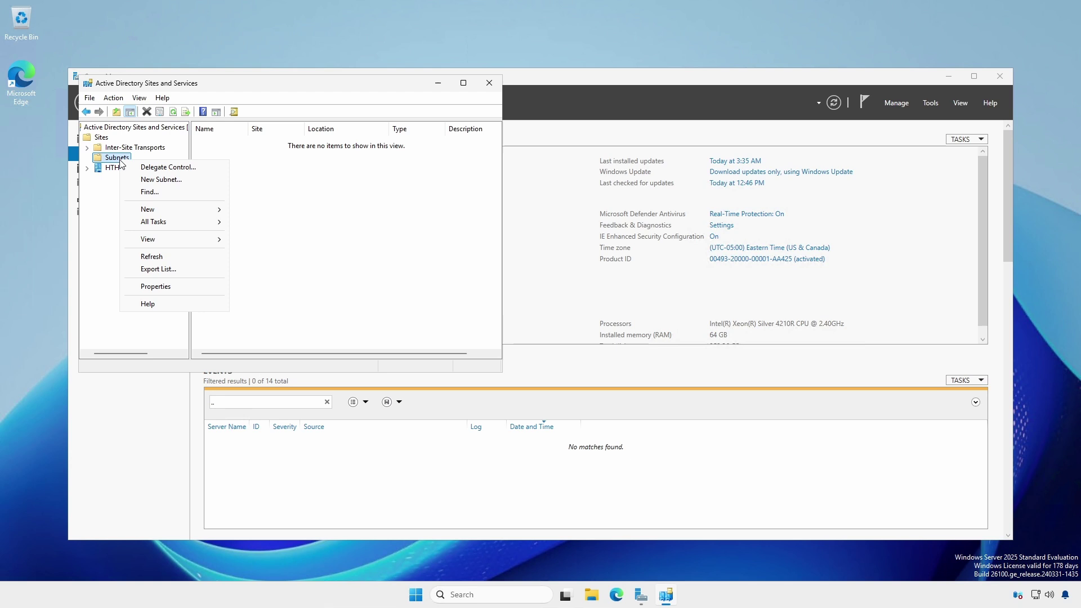
pyautogui.click(159, 180)
pyautogui.write('10')
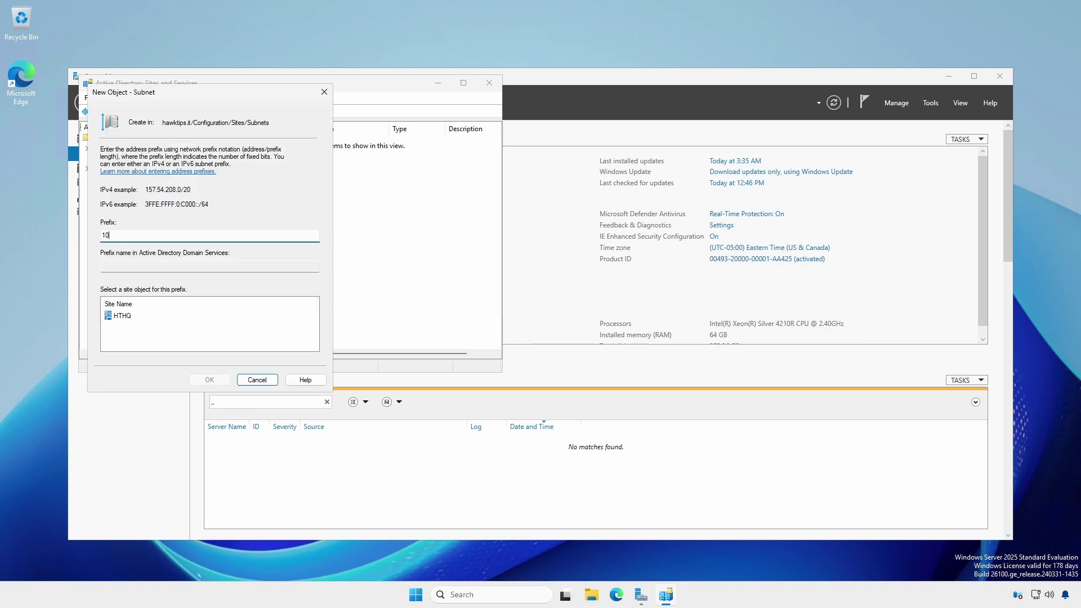
pyautogui.write('.94.9.0/24')
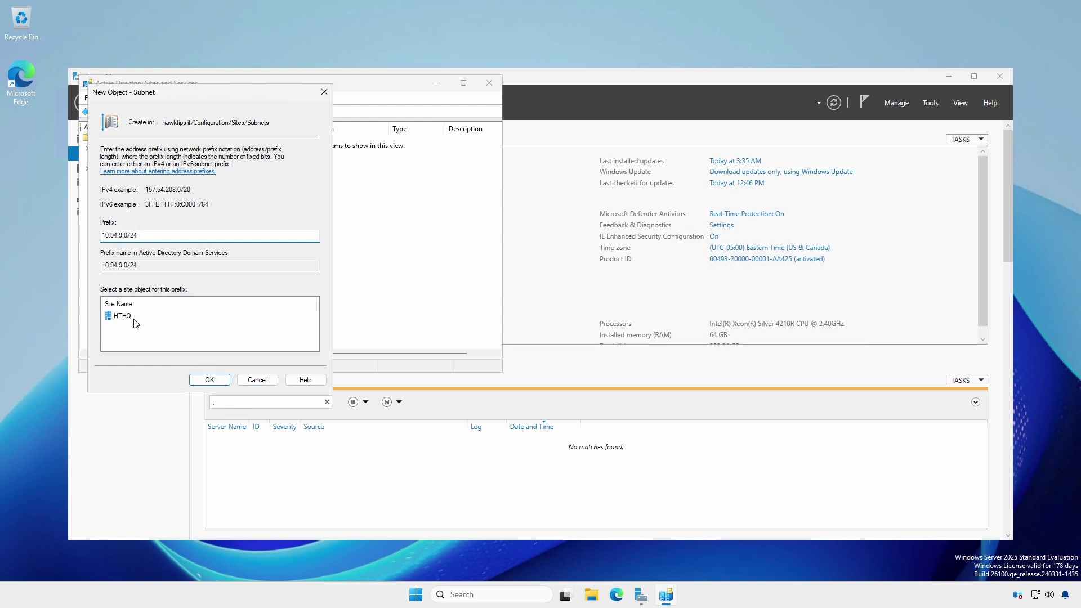
pyautogui.click(135, 320)
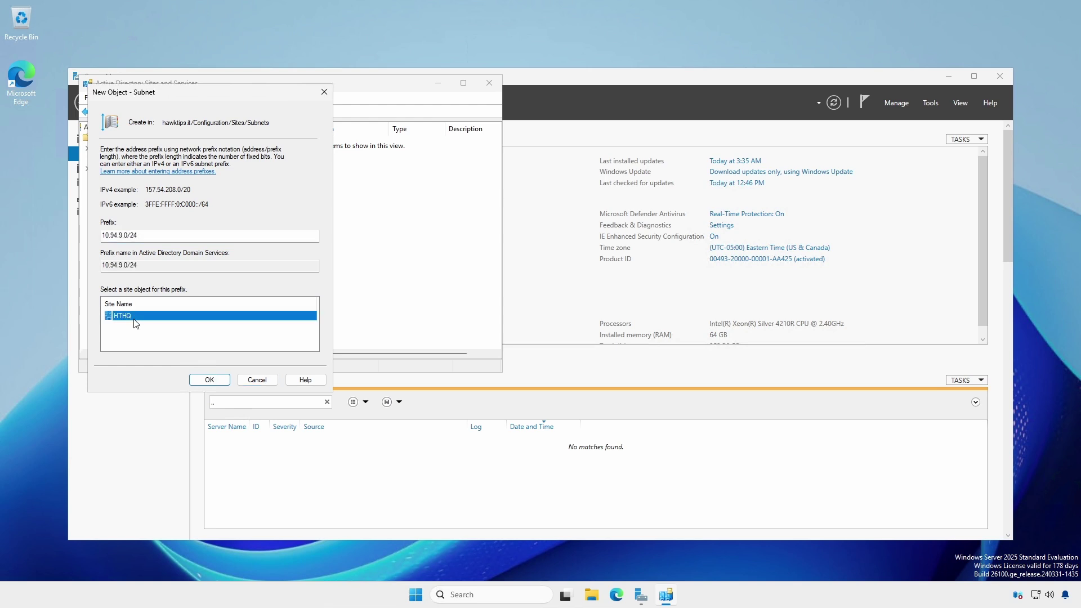
pyautogui.click(198, 382)
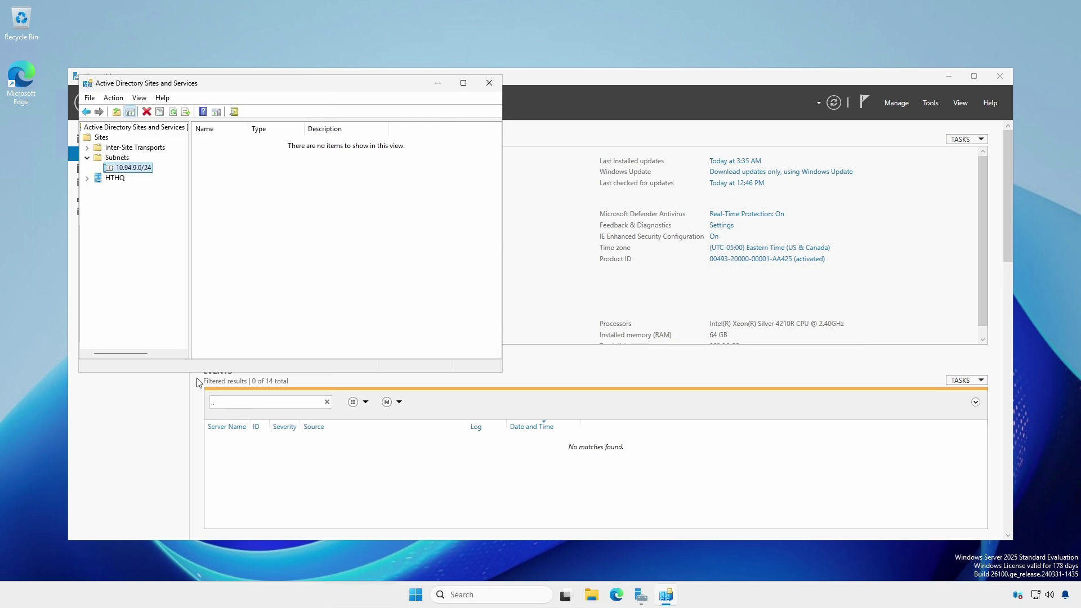
pyautogui.click(489, 83)
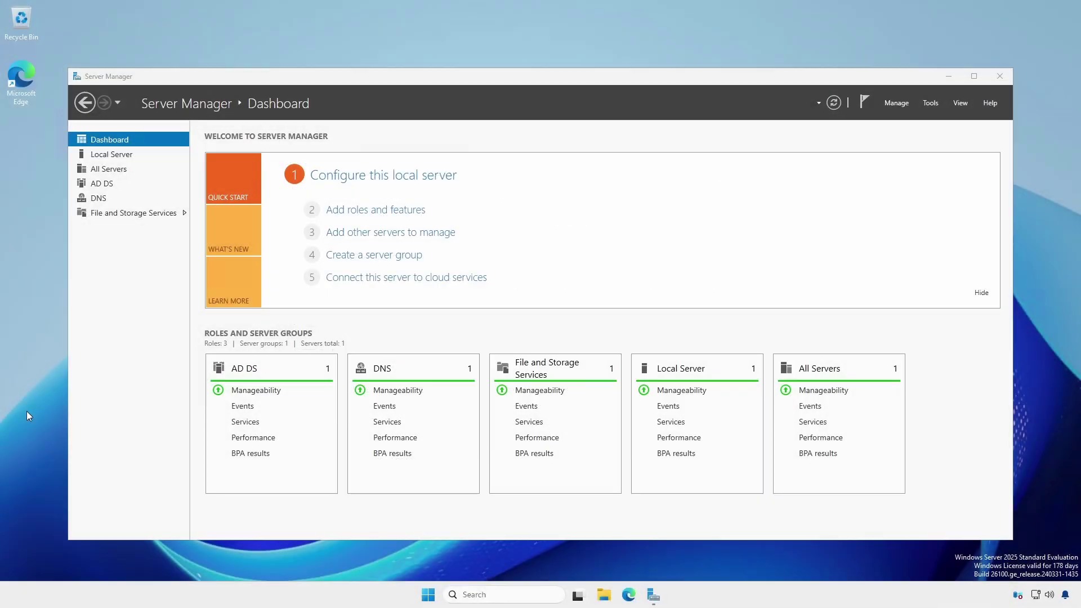
# On a second virtual desktop, open File Explorer at the SYSVOL domain Policies folder
pyautogui.press('ctrl+super+Right')
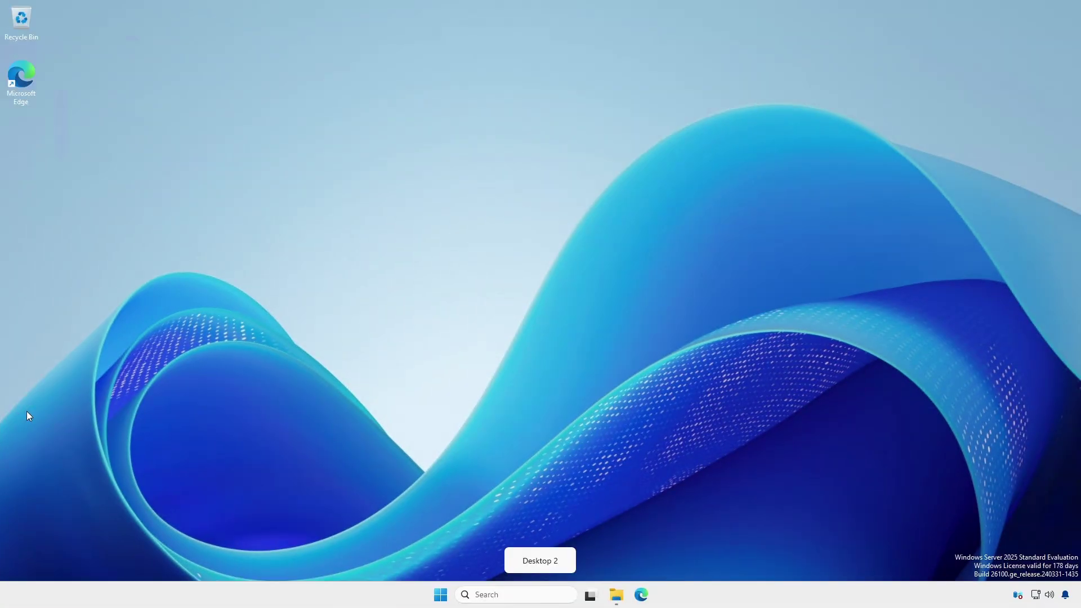
pyautogui.click(616, 595)
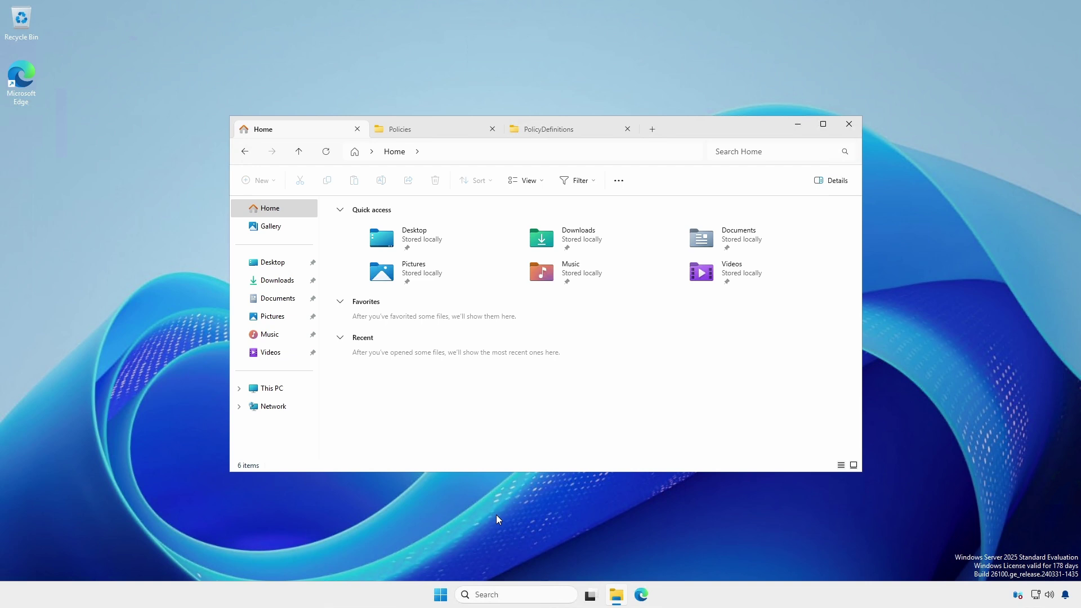
pyautogui.click(430, 135)
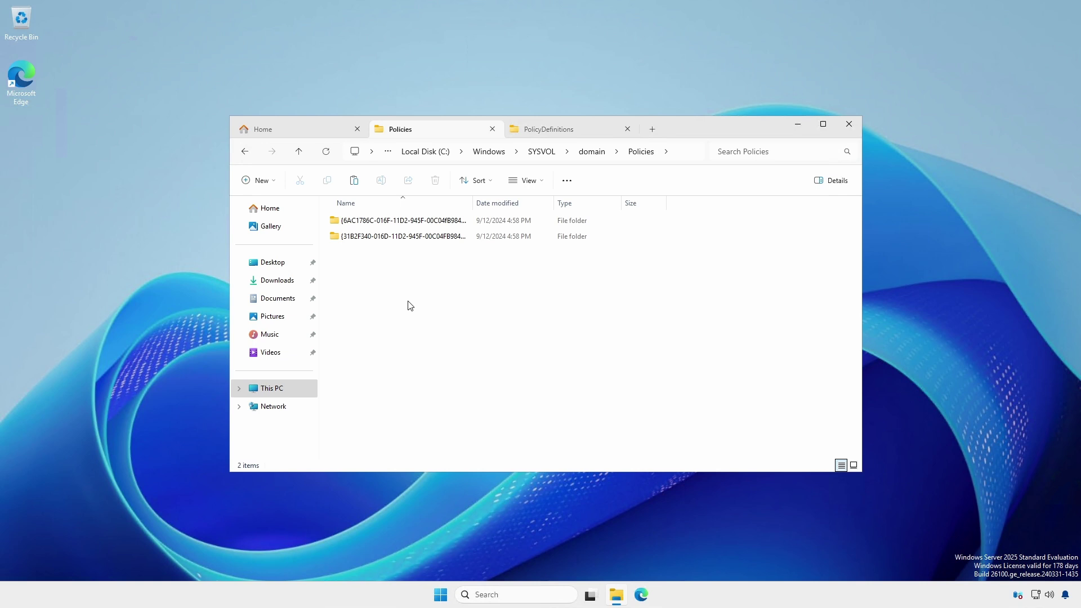
# Create a new folder named PolicyDefinitions inside Policies and open it
pyautogui.rightClick(410, 306)
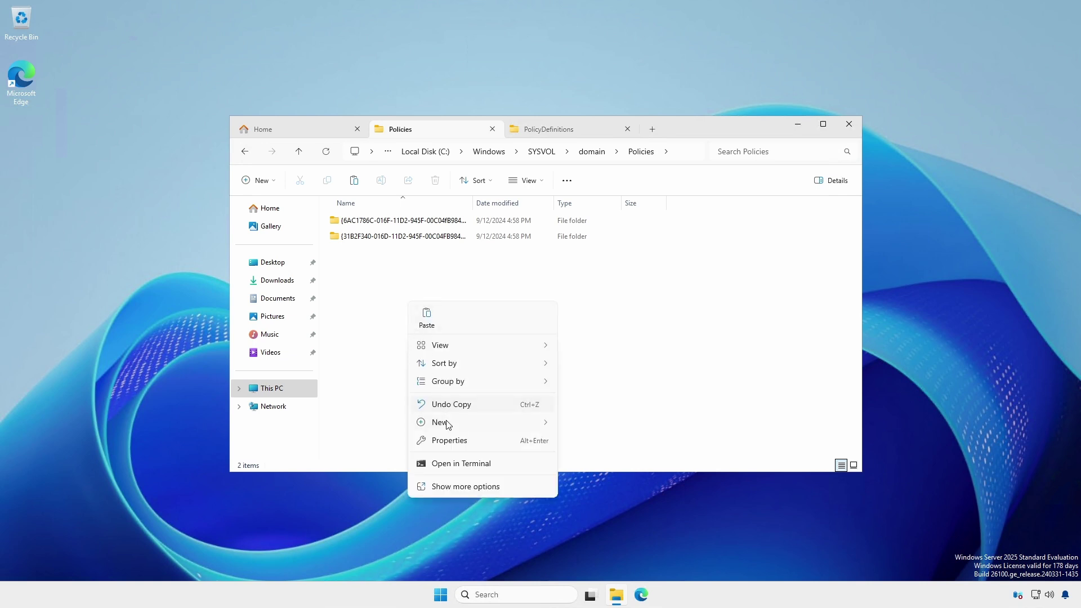
pyautogui.moveTo(449, 424)
pyautogui.click(590, 428)
pyautogui.write('PolicyDefinitions')
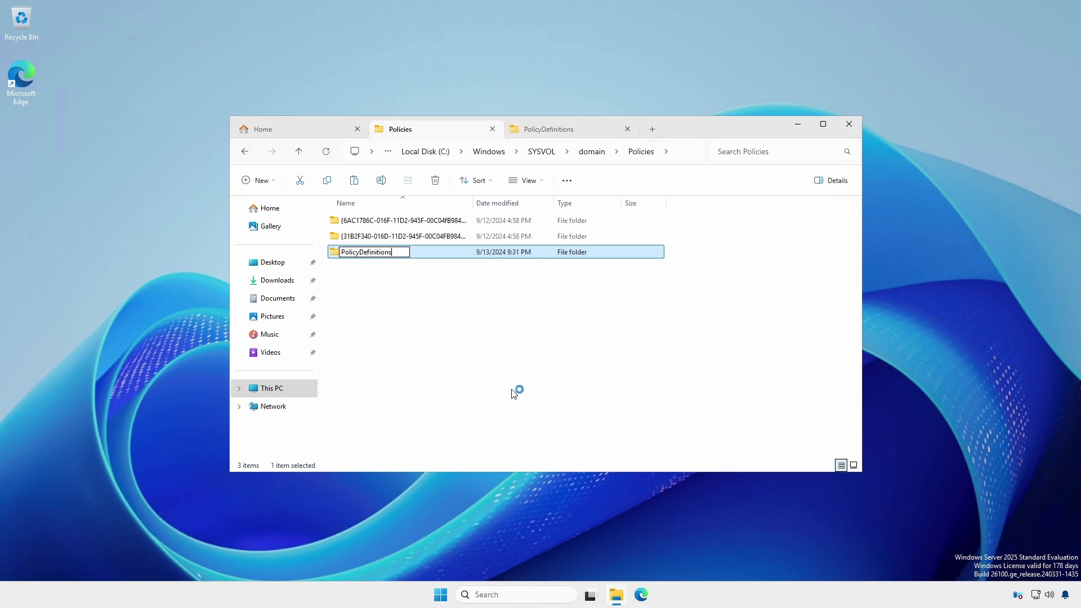
pyautogui.press('Return')
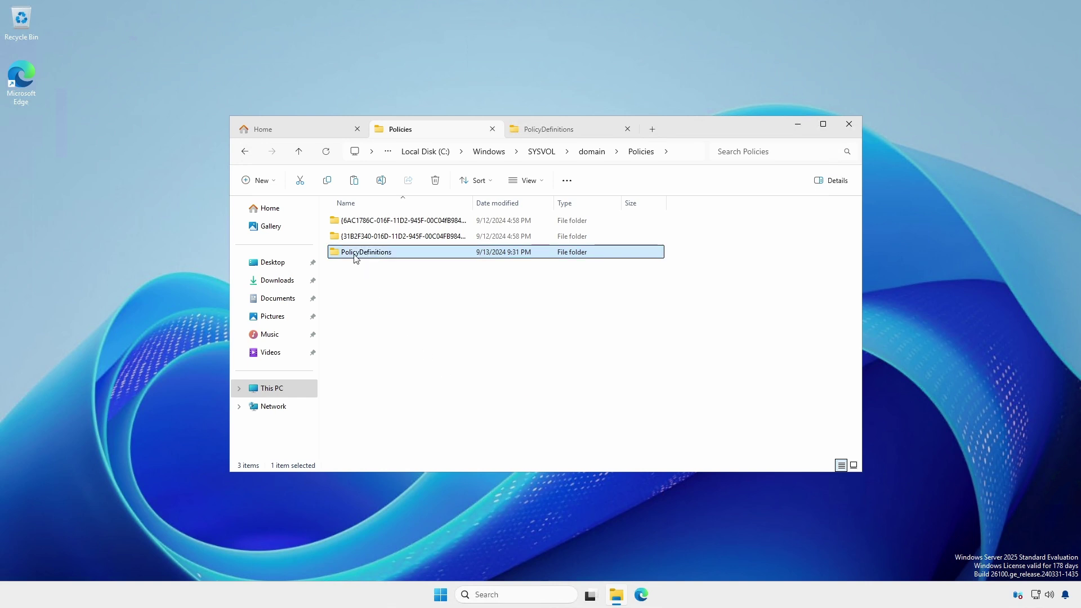
pyautogui.doubleClick(356, 256)
# Copy all 220 items from C:\Windows\PolicyDefinitions
pyautogui.click(553, 135)
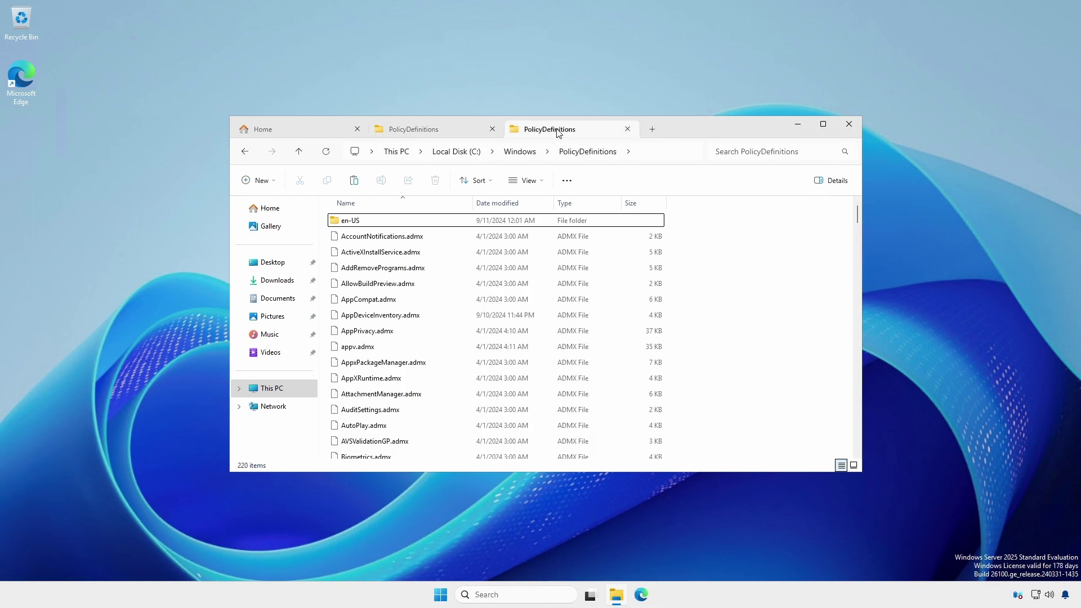
pyautogui.click(395, 272)
pyautogui.hotkey('ctrl', 'a')
pyautogui.rightClick(396, 274)
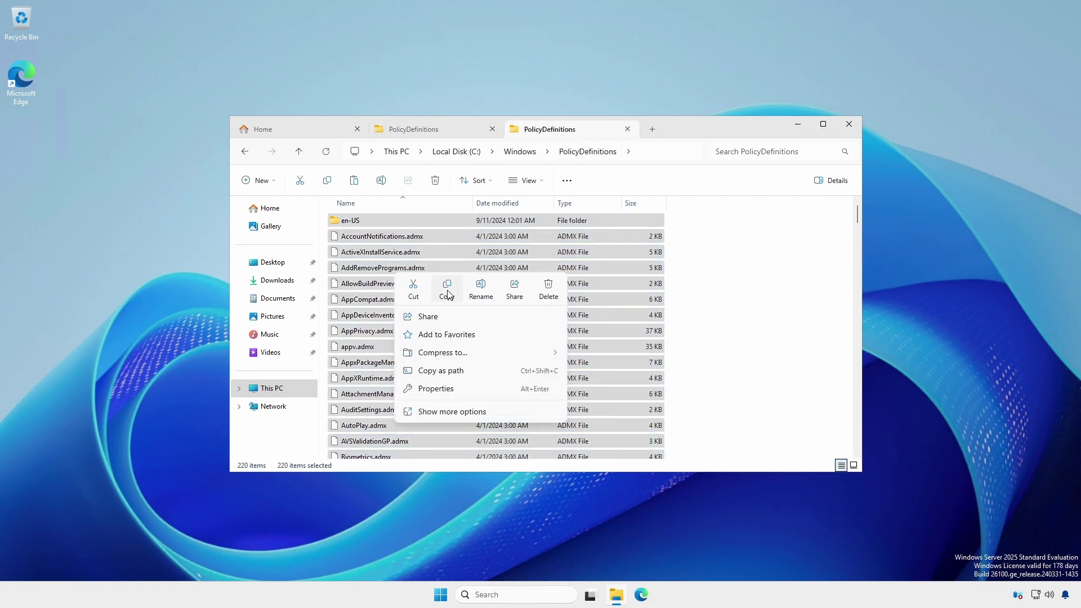
pyautogui.click(447, 294)
# Paste the policy definitions into the SYSVOL PolicyDefinitions folder, granting administrator permission
pyautogui.click(420, 129)
pyautogui.rightClick(432, 273)
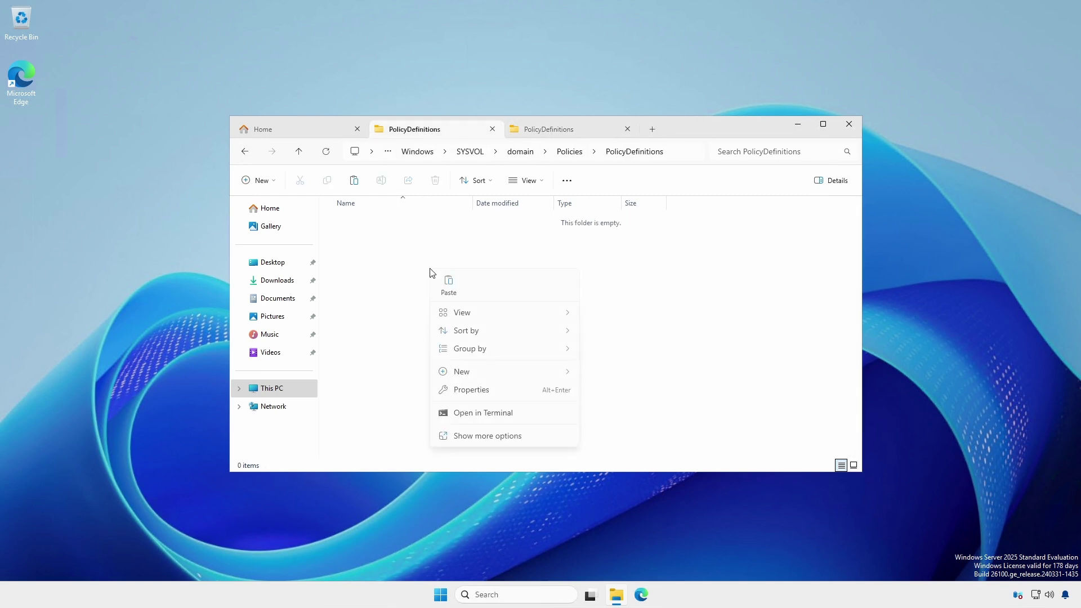
pyautogui.click(447, 287)
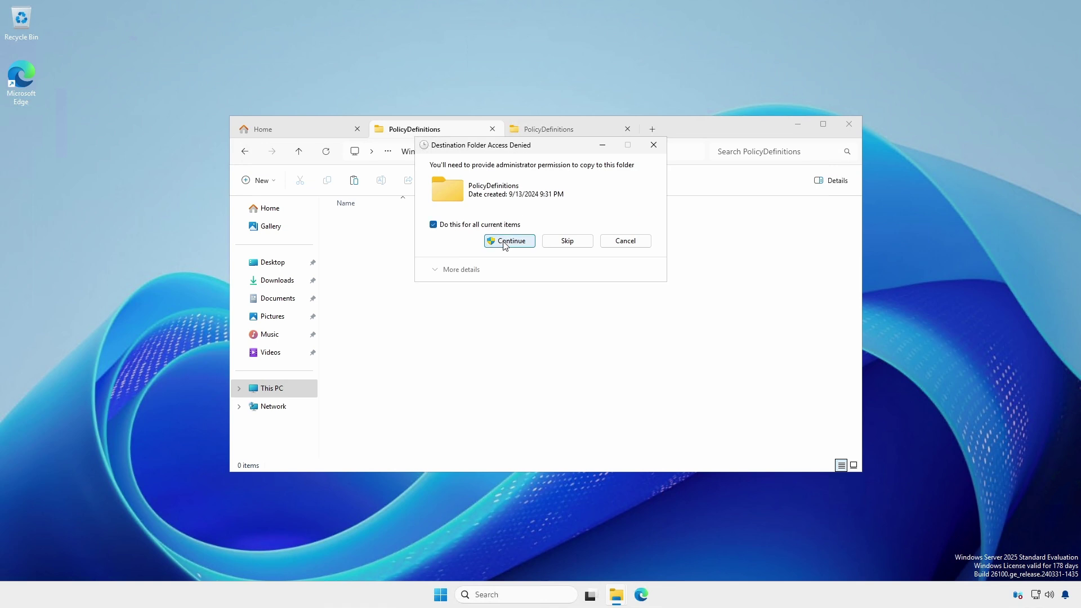
pyautogui.click(505, 241)
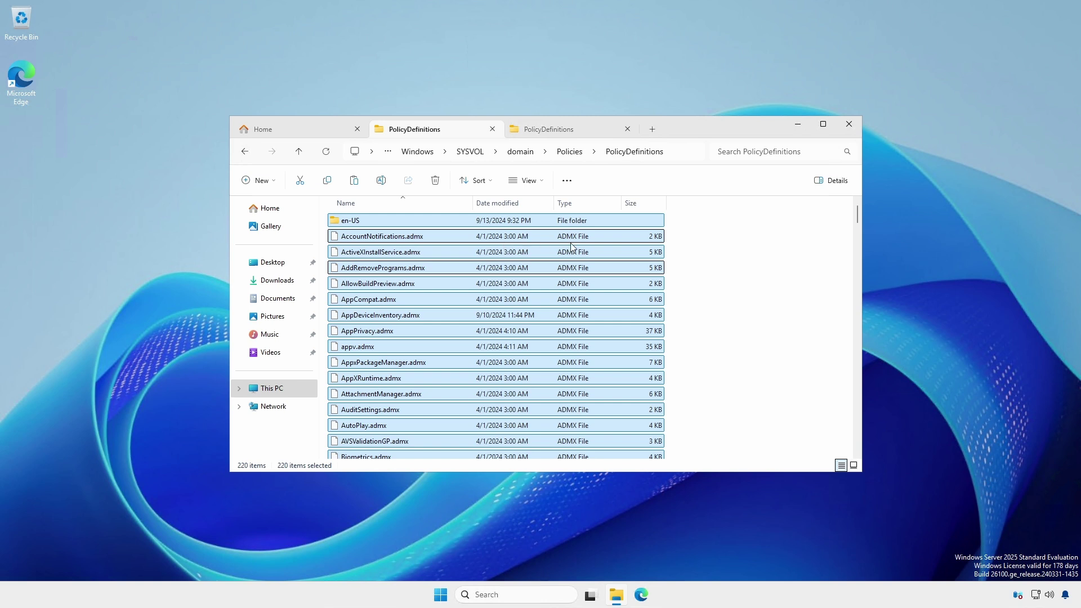
pyautogui.click(674, 221)
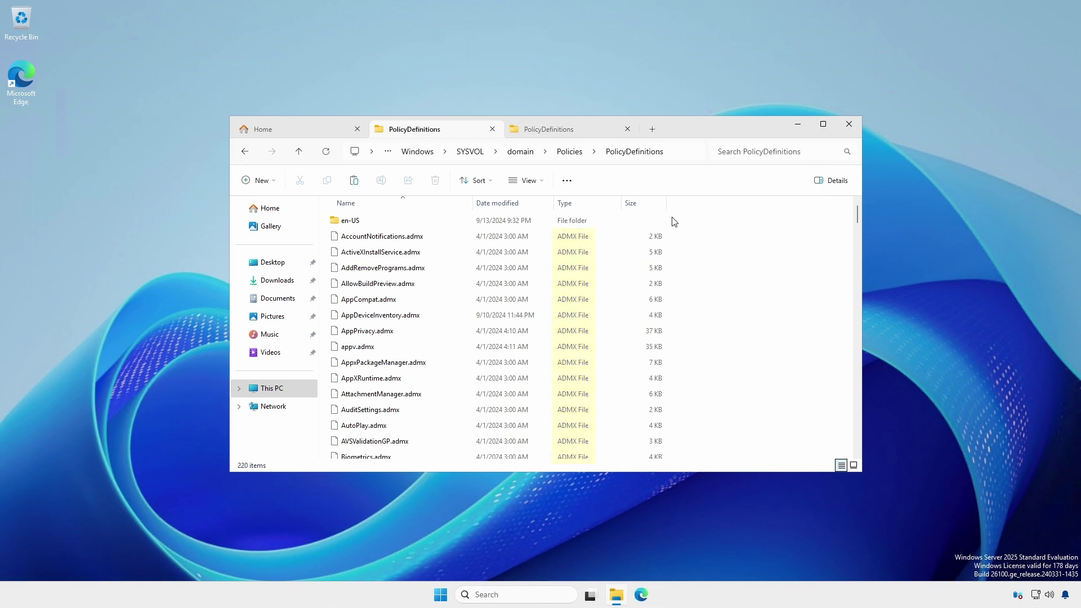
# Check the copied en-US folder's ADML files, then return to the Server Manager desktop
pyautogui.doubleClick(348, 223)
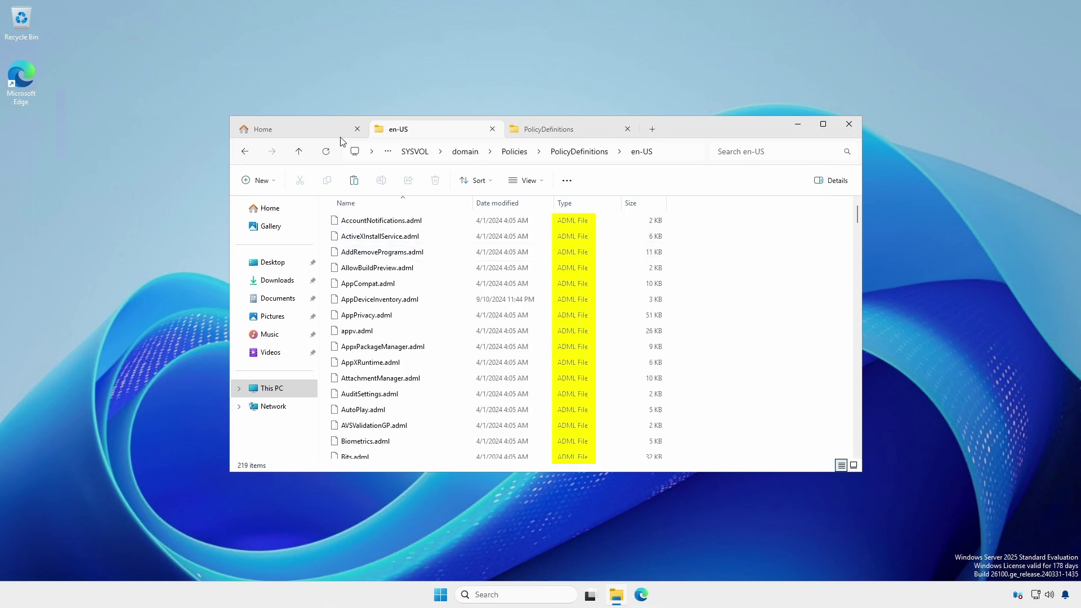
pyautogui.click(298, 152)
pyautogui.press('ctrl+super+Left')
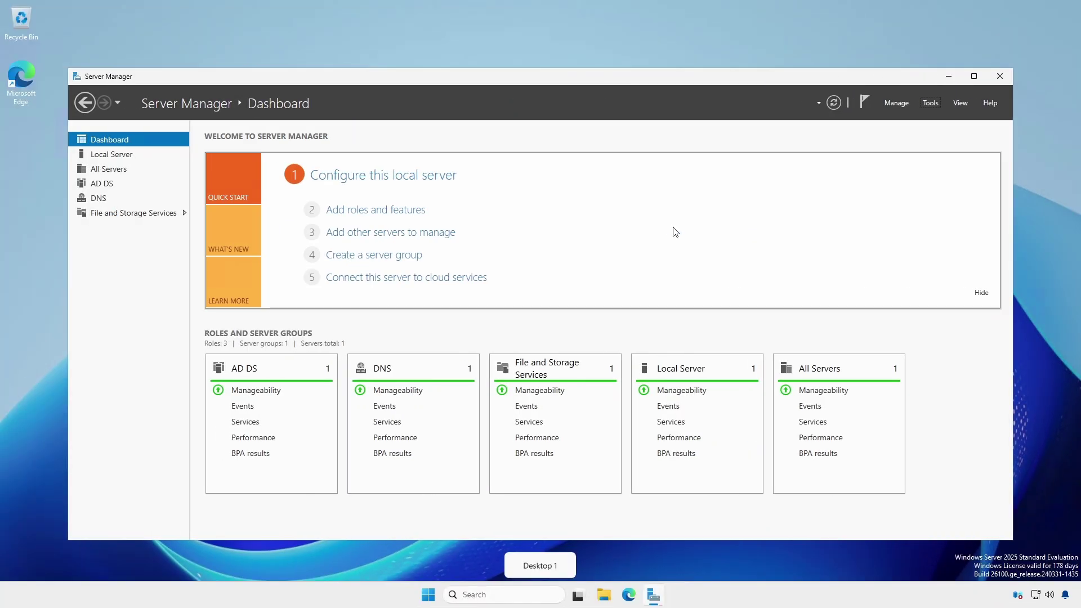
# Launch Group Policy Management and expand the hawktips.it forest, Domains and domain to Default Domain Policy
pyautogui.click(929, 104)
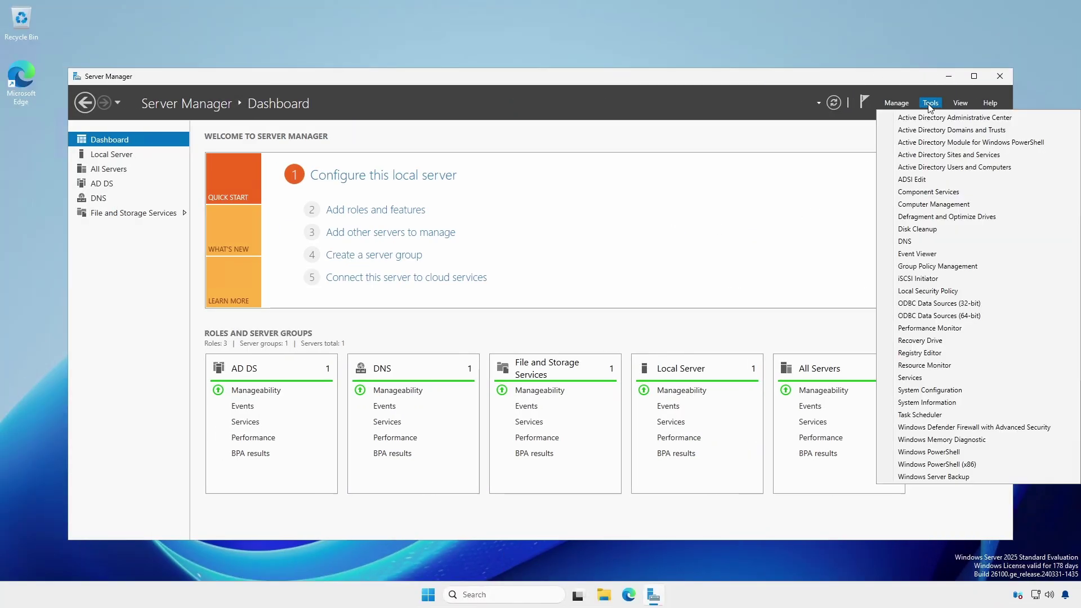
pyautogui.click(922, 267)
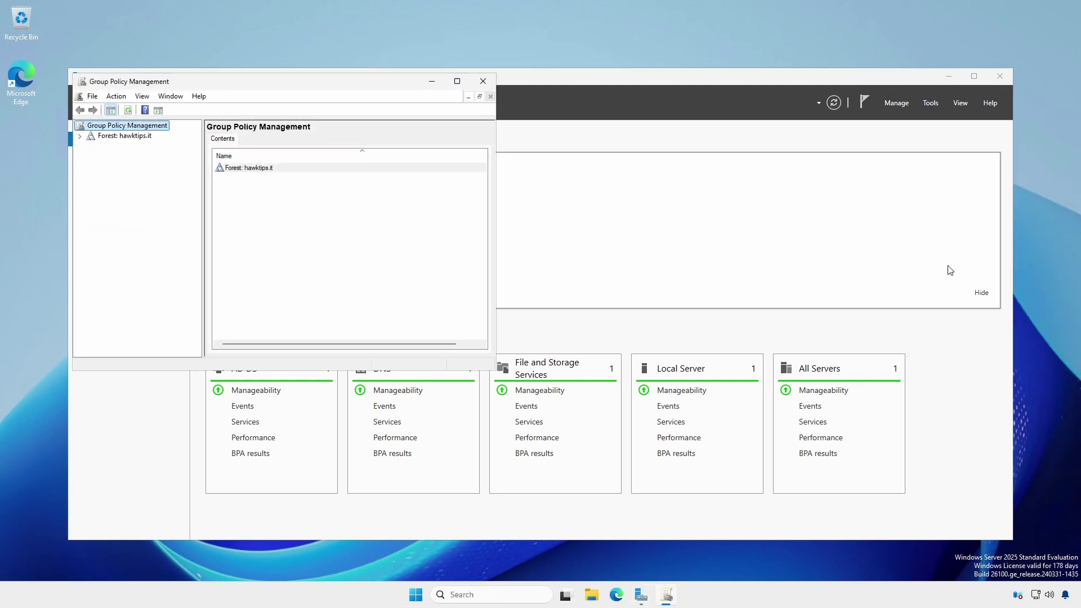
pyautogui.click(79, 137)
pyautogui.click(90, 146)
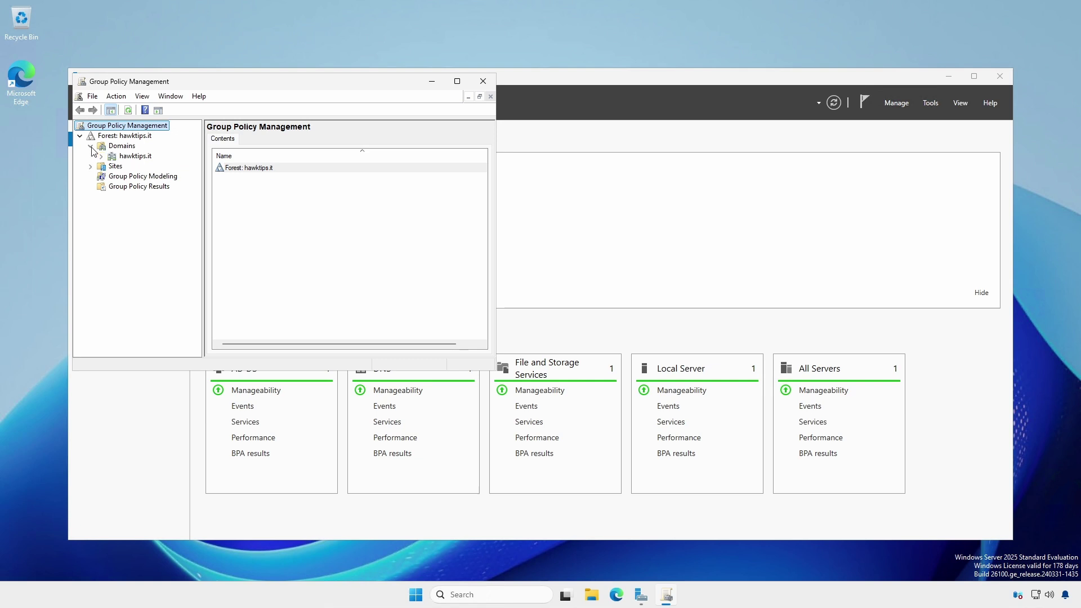
pyautogui.click(102, 156)
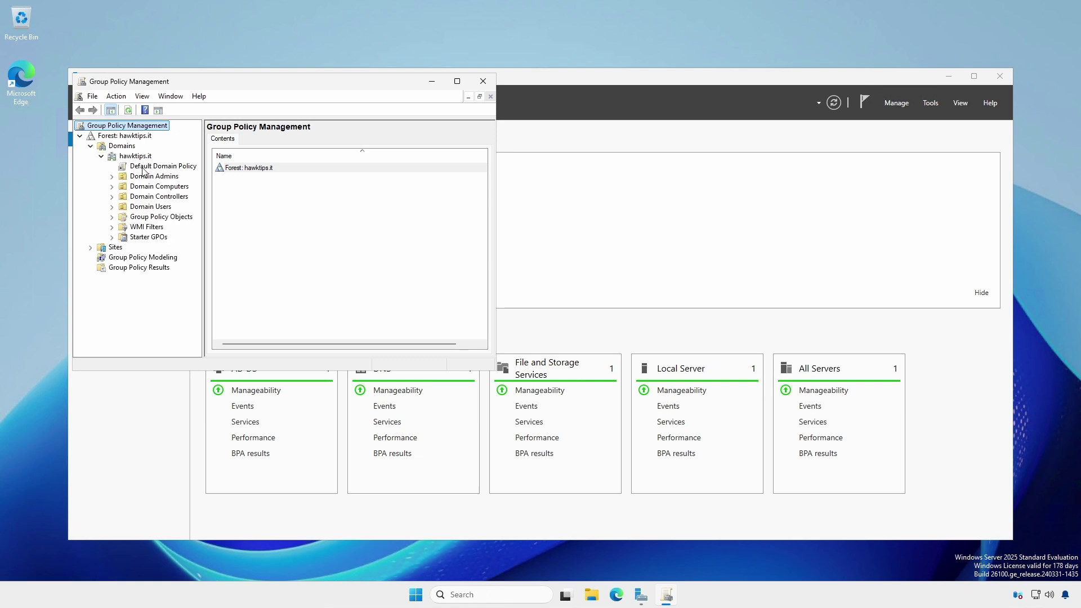
pyautogui.rightClick(161, 169)
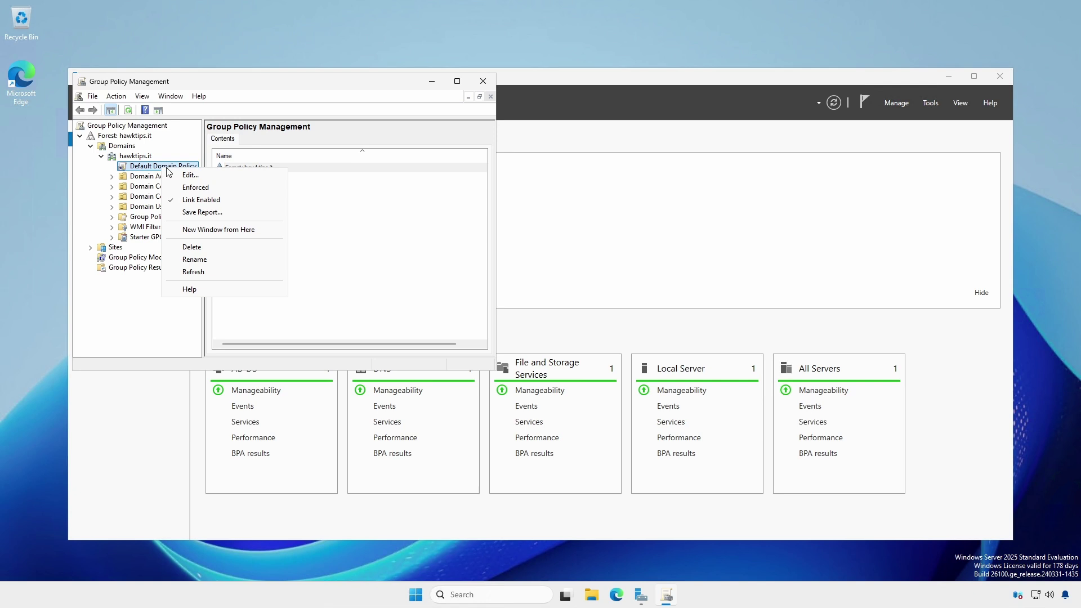
# Edit Default Domain Policy and expand Computer Configuration Administrative Templates, widening the tree to show 'retrieved from the central store'
pyautogui.click(189, 175)
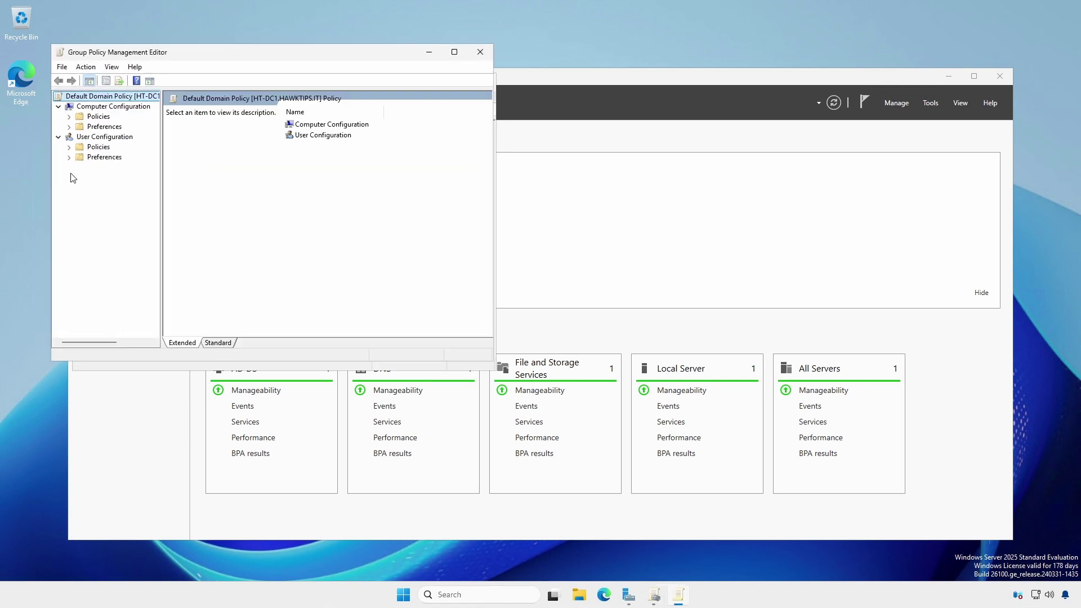
pyautogui.click(69, 117)
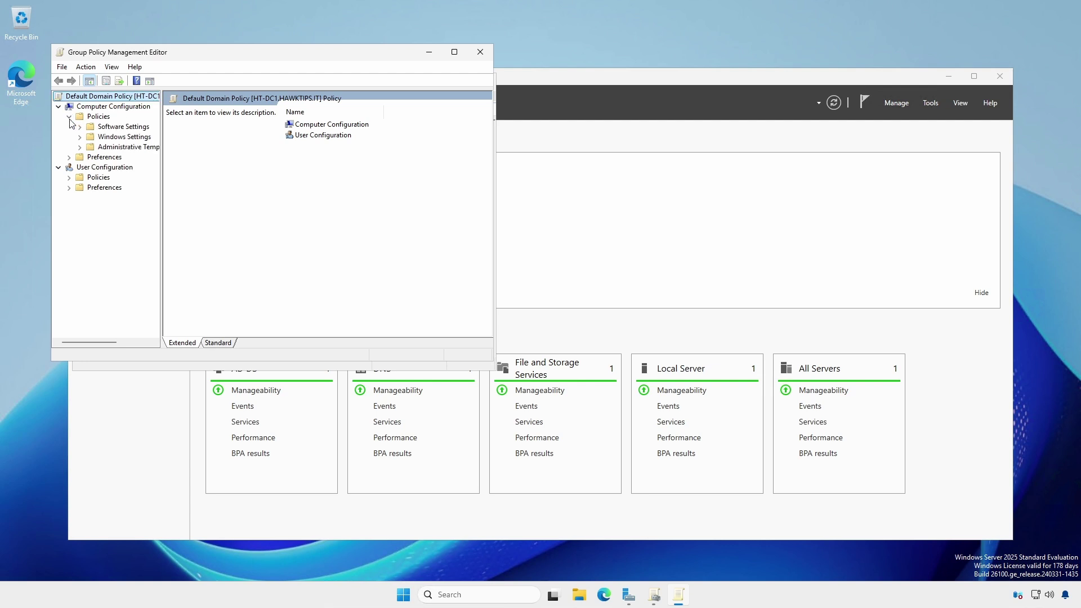
pyautogui.moveTo(162, 219); pyautogui.dragTo(256, 219)
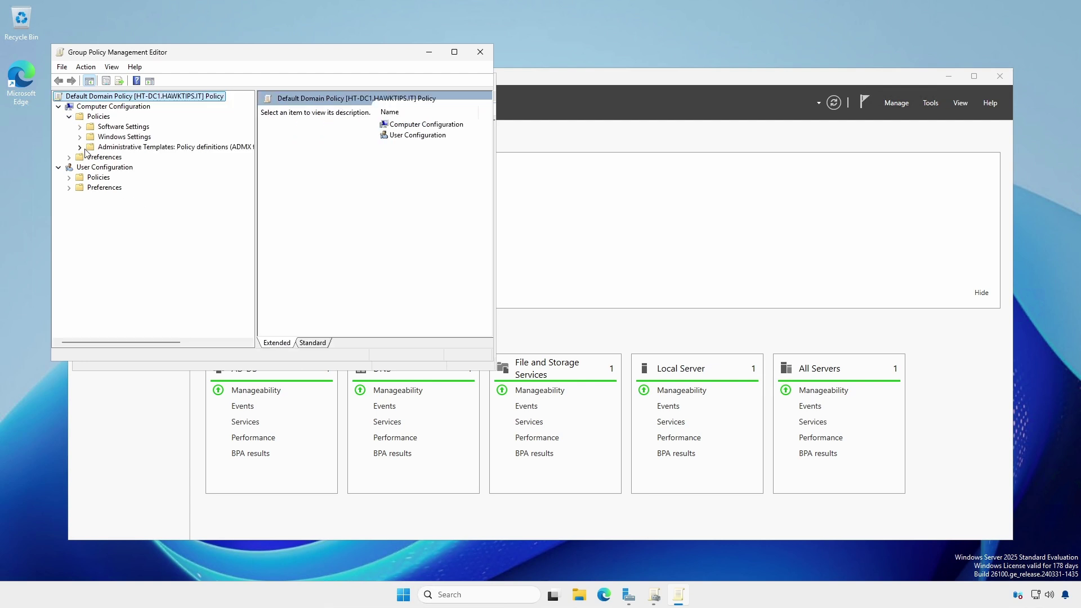
pyautogui.click(79, 147)
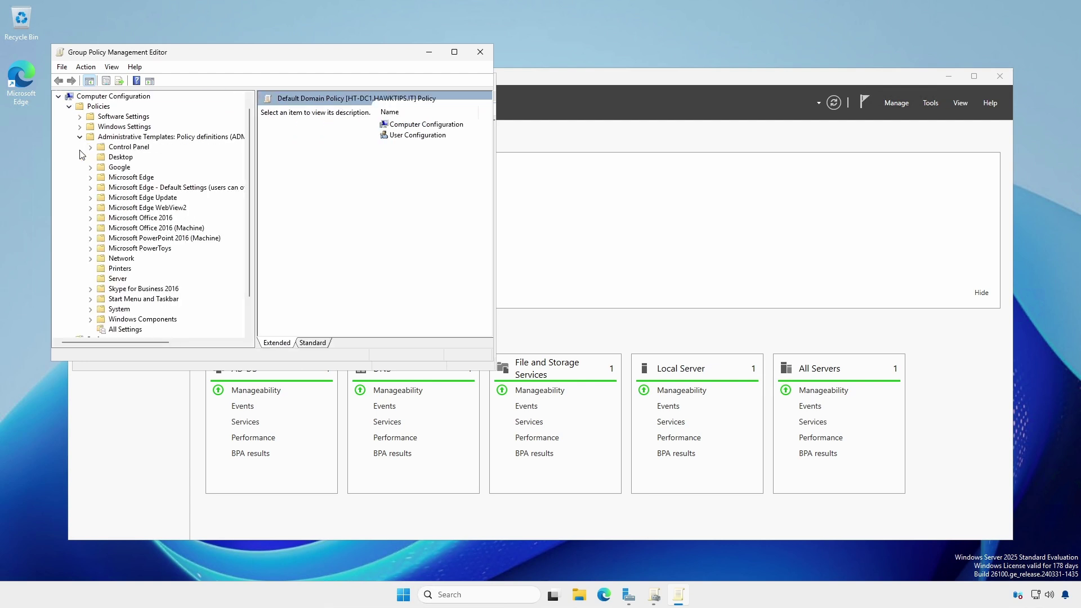
pyautogui.moveTo(256, 265); pyautogui.dragTo(381, 267)
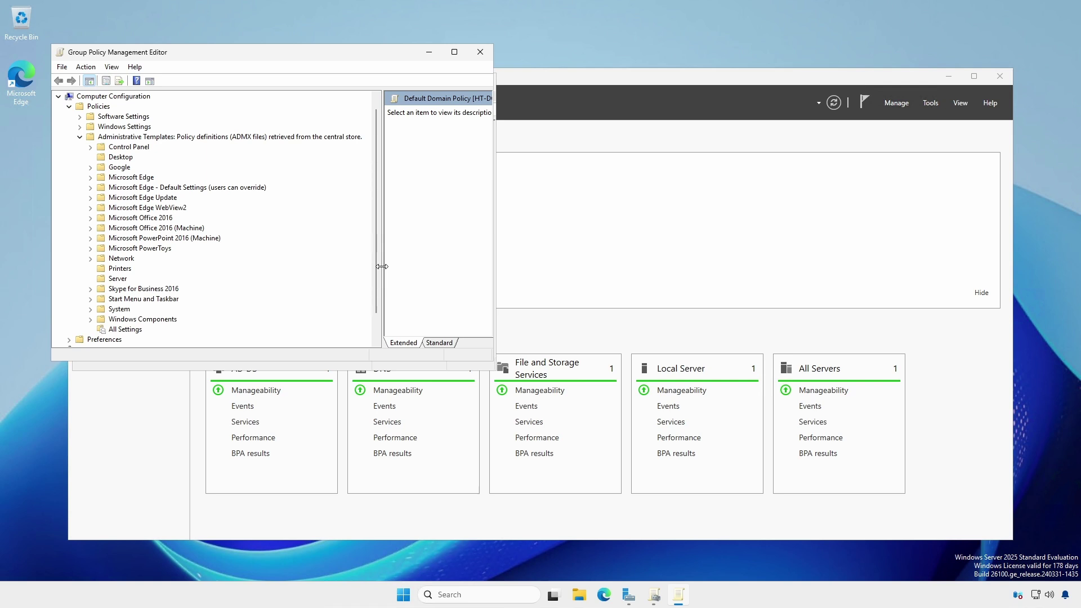
# Close the Group Policy Management Editor and the Group Policy Management windows
pyautogui.click(479, 52)
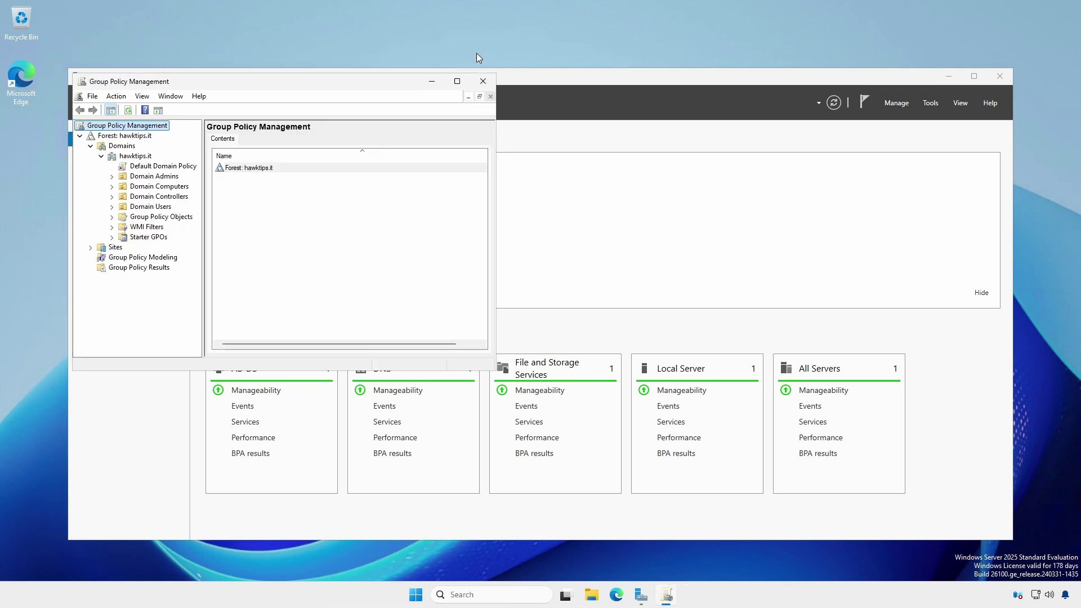
pyautogui.click(482, 81)
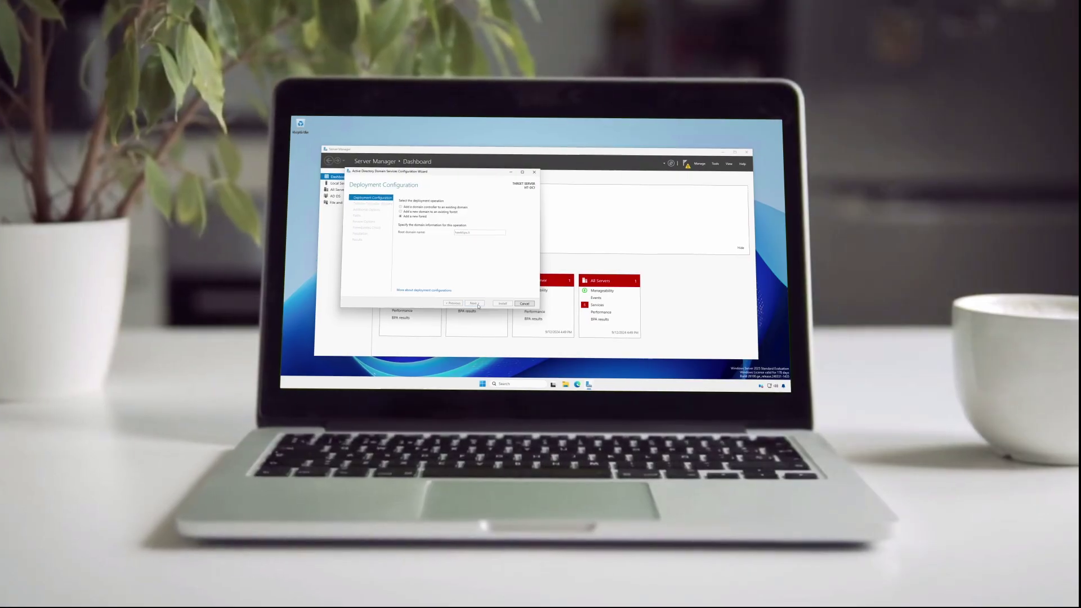
# Advance the AD DS Configuration Wizard to Domain Controller Options and list the forest functional levels
pyautogui.click(477, 297)
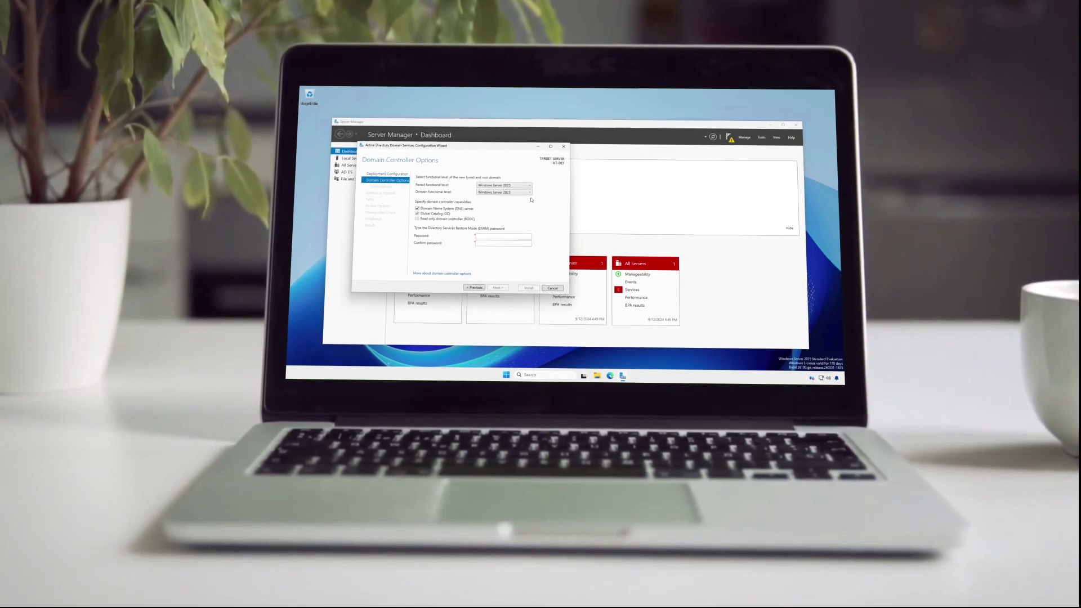
pyautogui.click(528, 186)
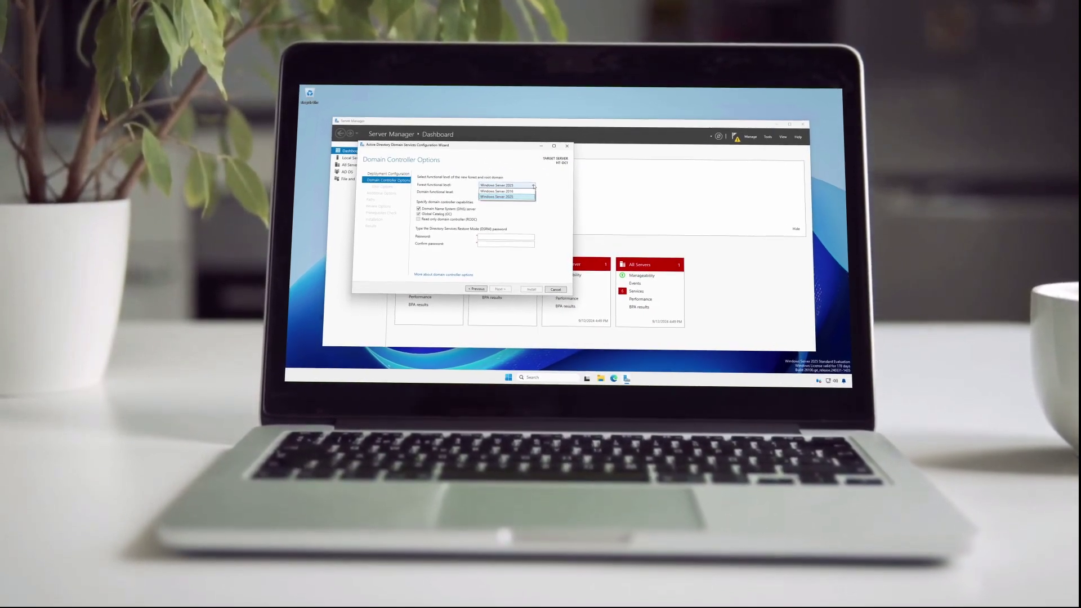